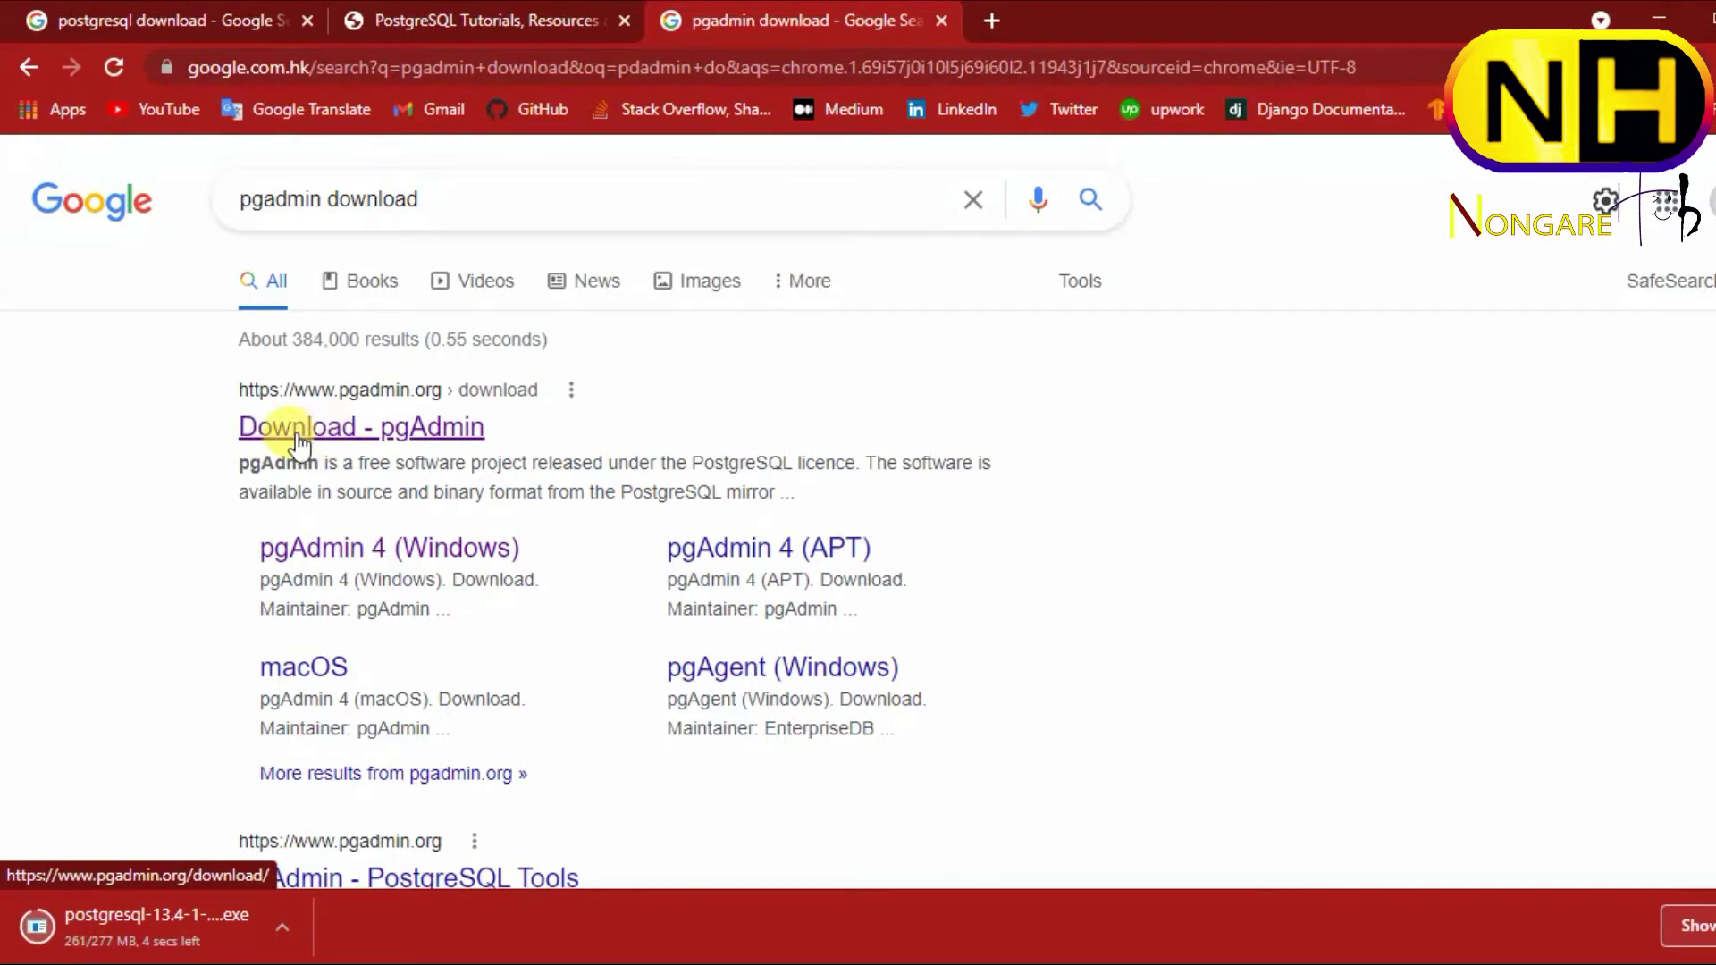
# Step: Download the pgAdmin 4 v5.7 Windows installer, pgadmin4-5.7-x64.exe, from pgadmin.org
pyautogui.click(312, 427)
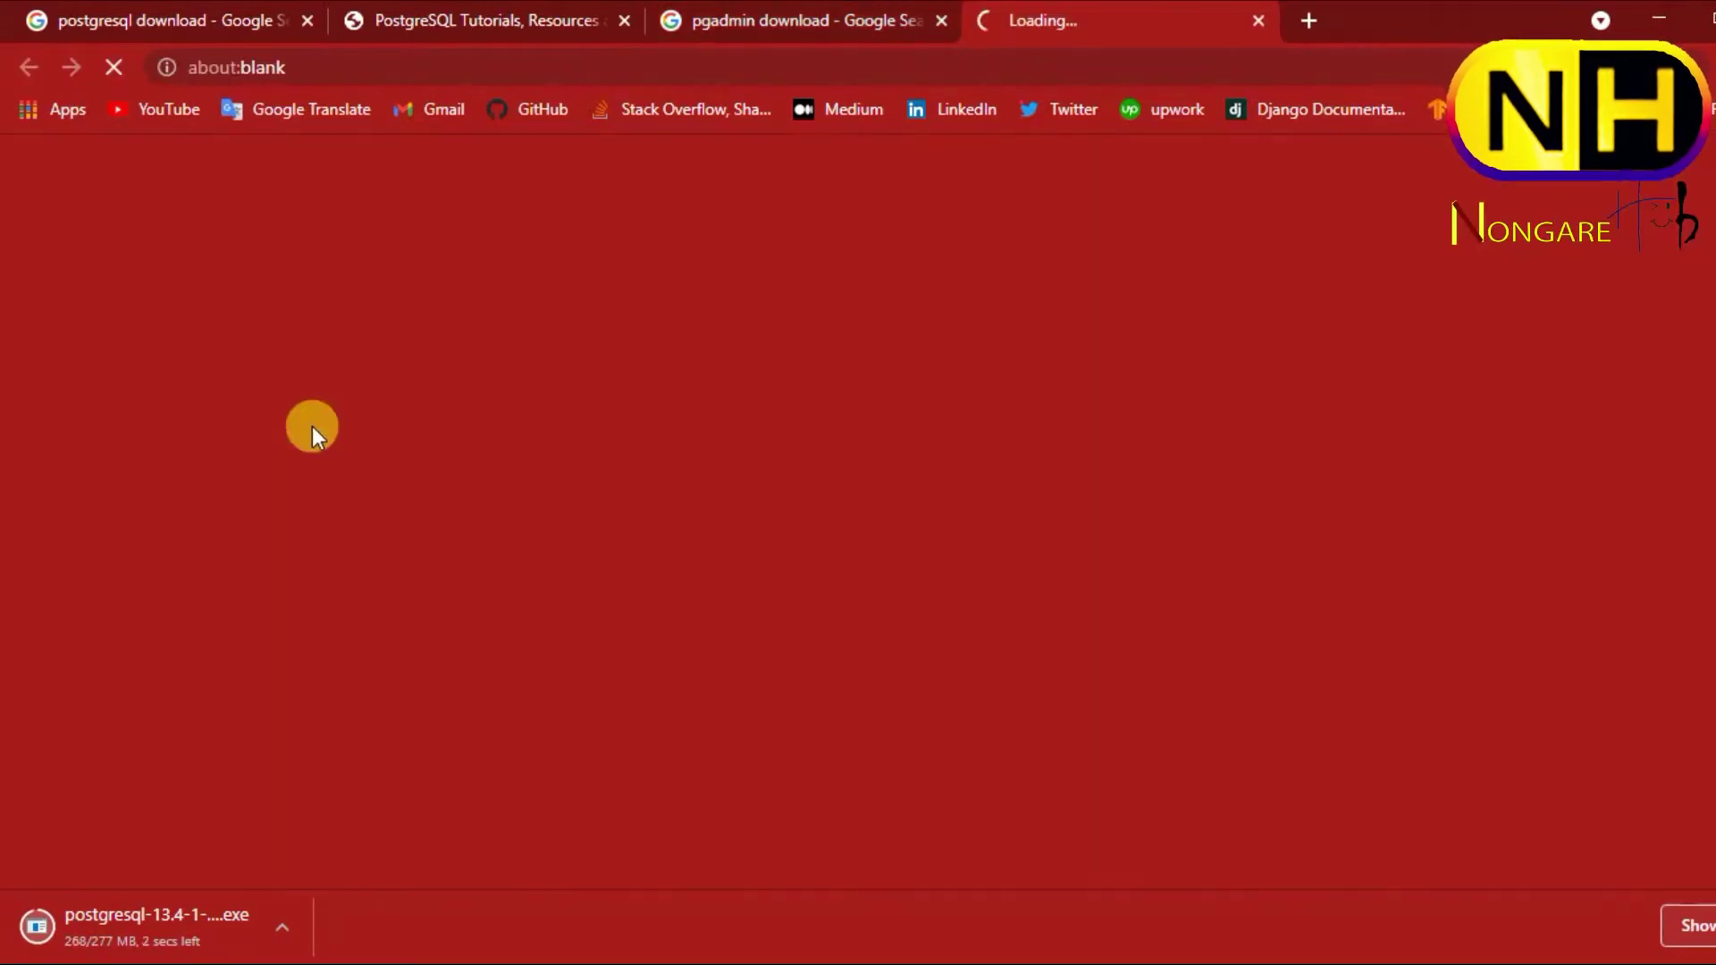
pyautogui.scroll(-5, 1043, 572)
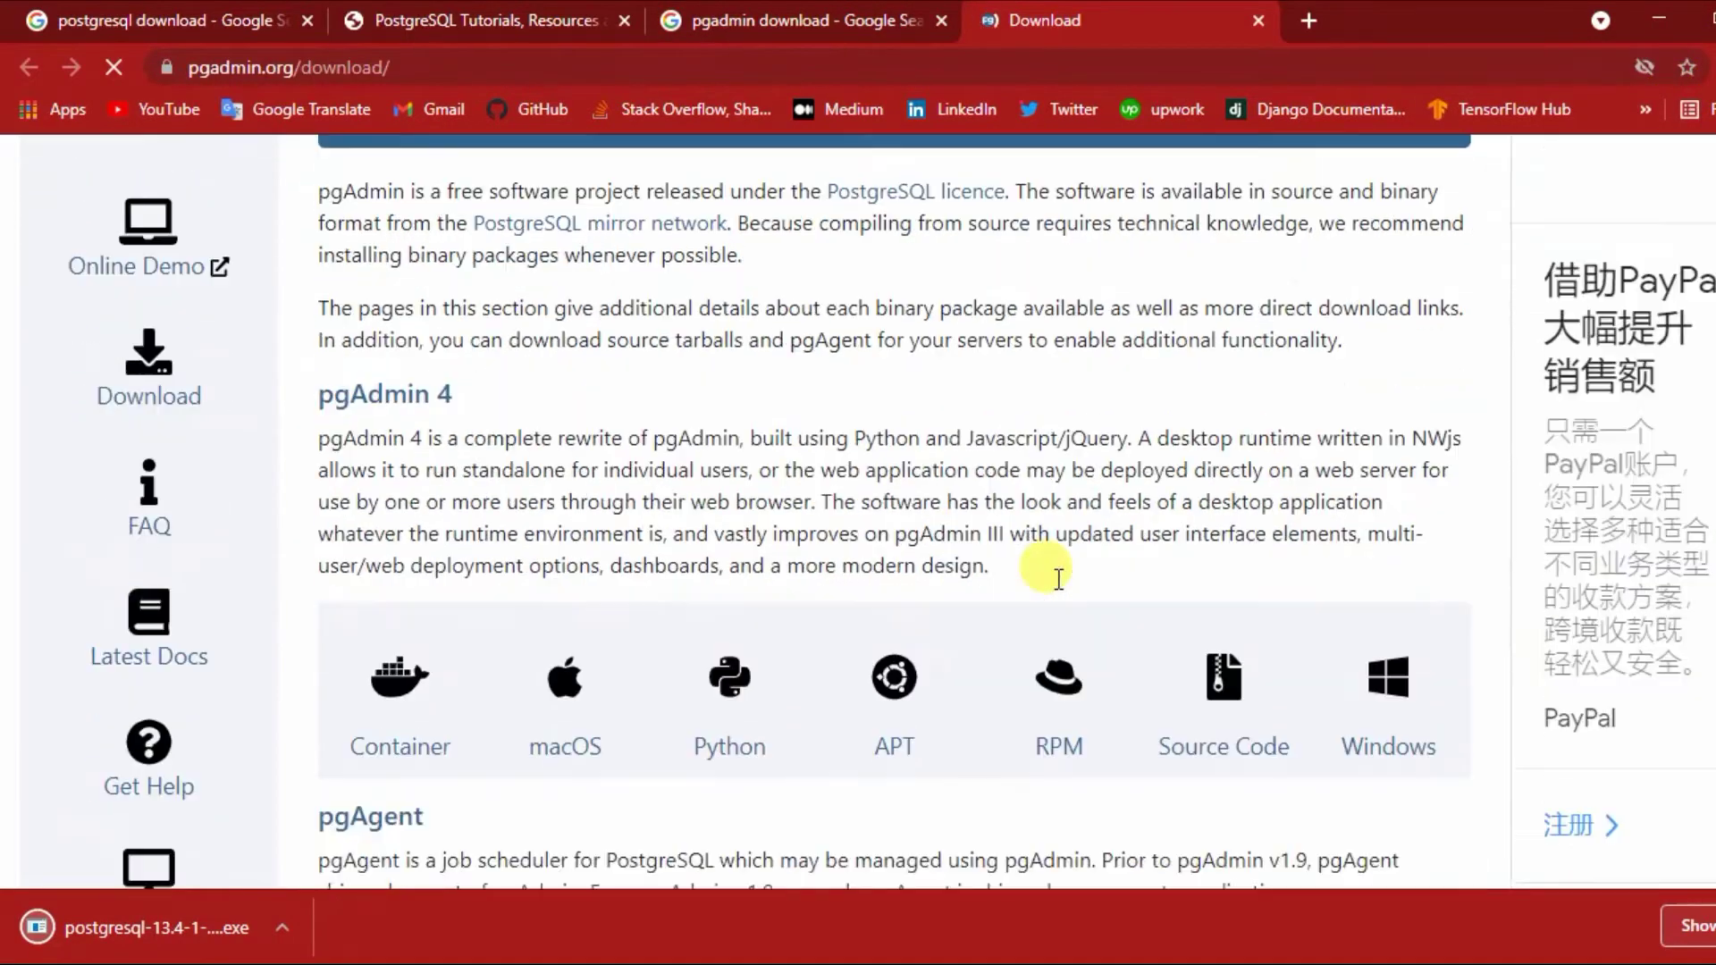
pyautogui.scroll(3, 1037, 576)
pyautogui.scroll(-3, 1047, 594)
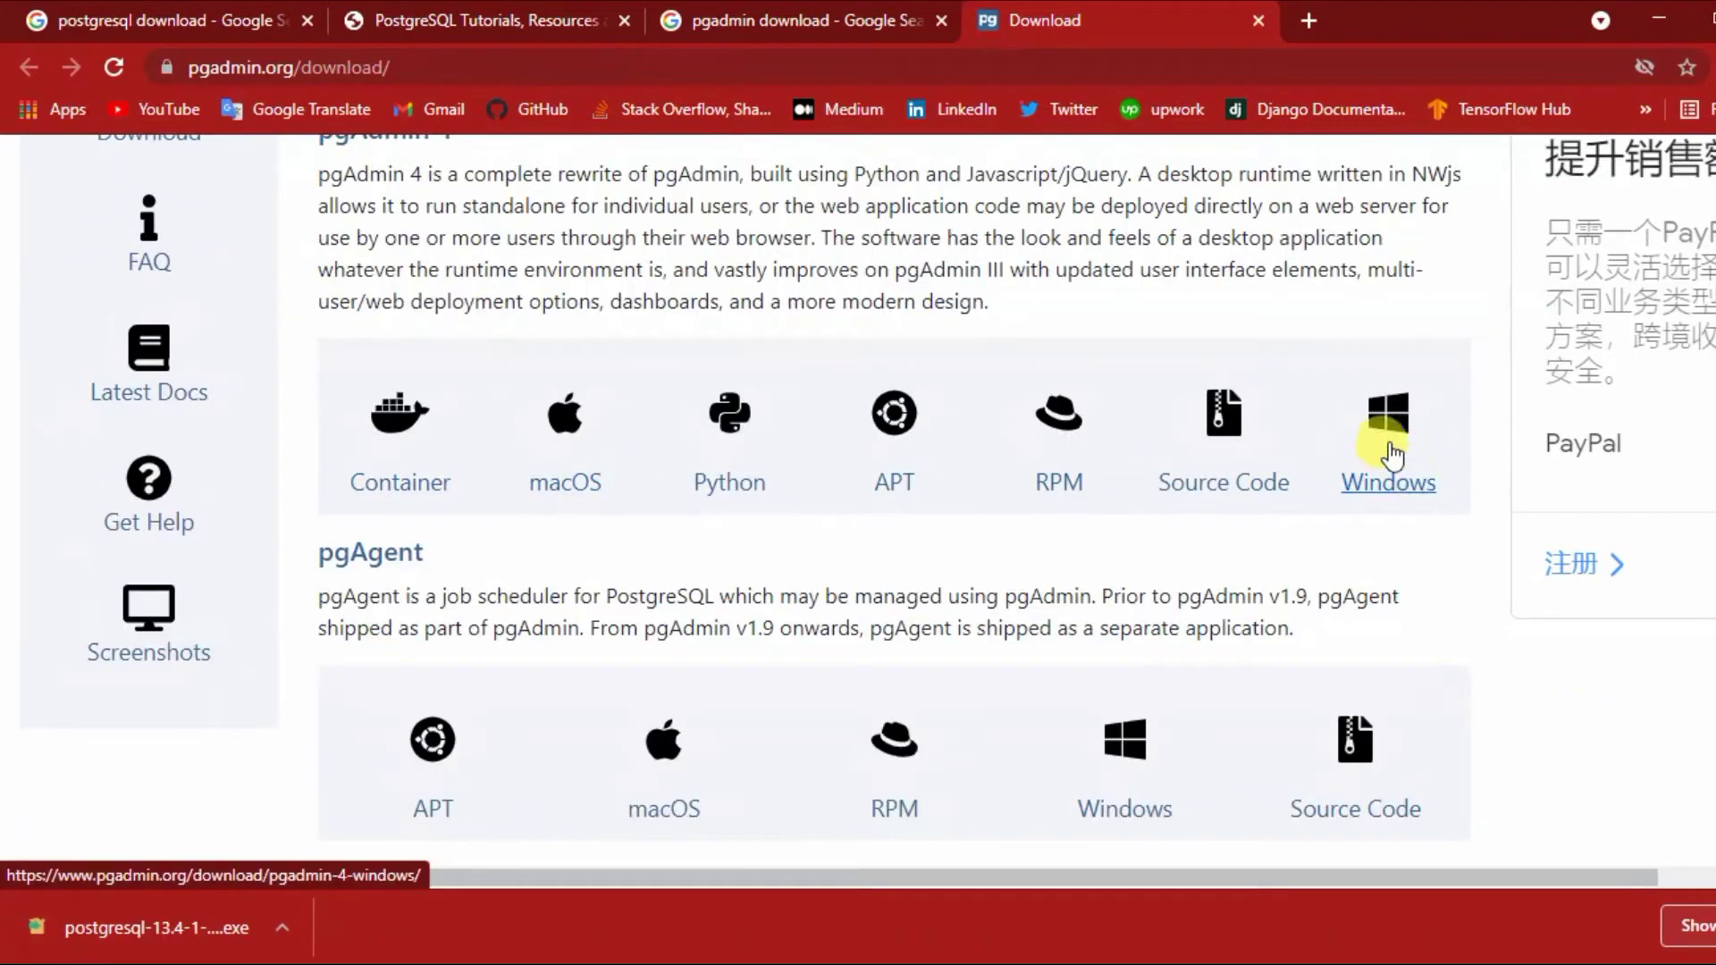
pyautogui.click(1397, 487)
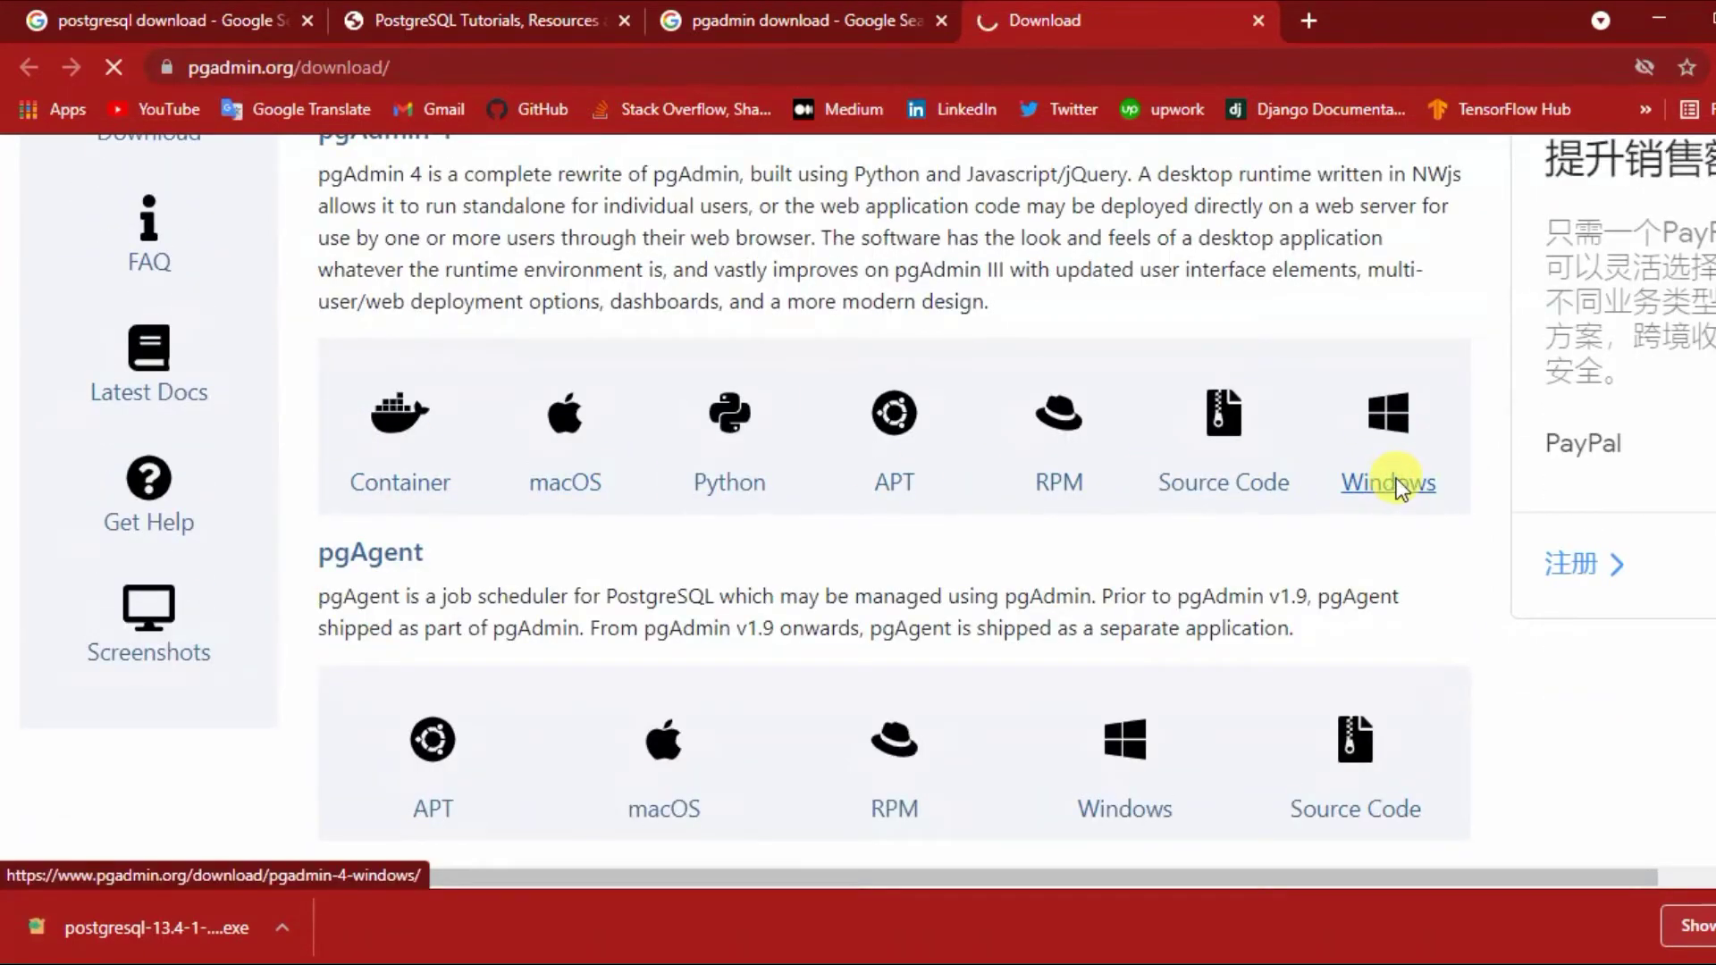
pyautogui.scroll(-2, 678, 633)
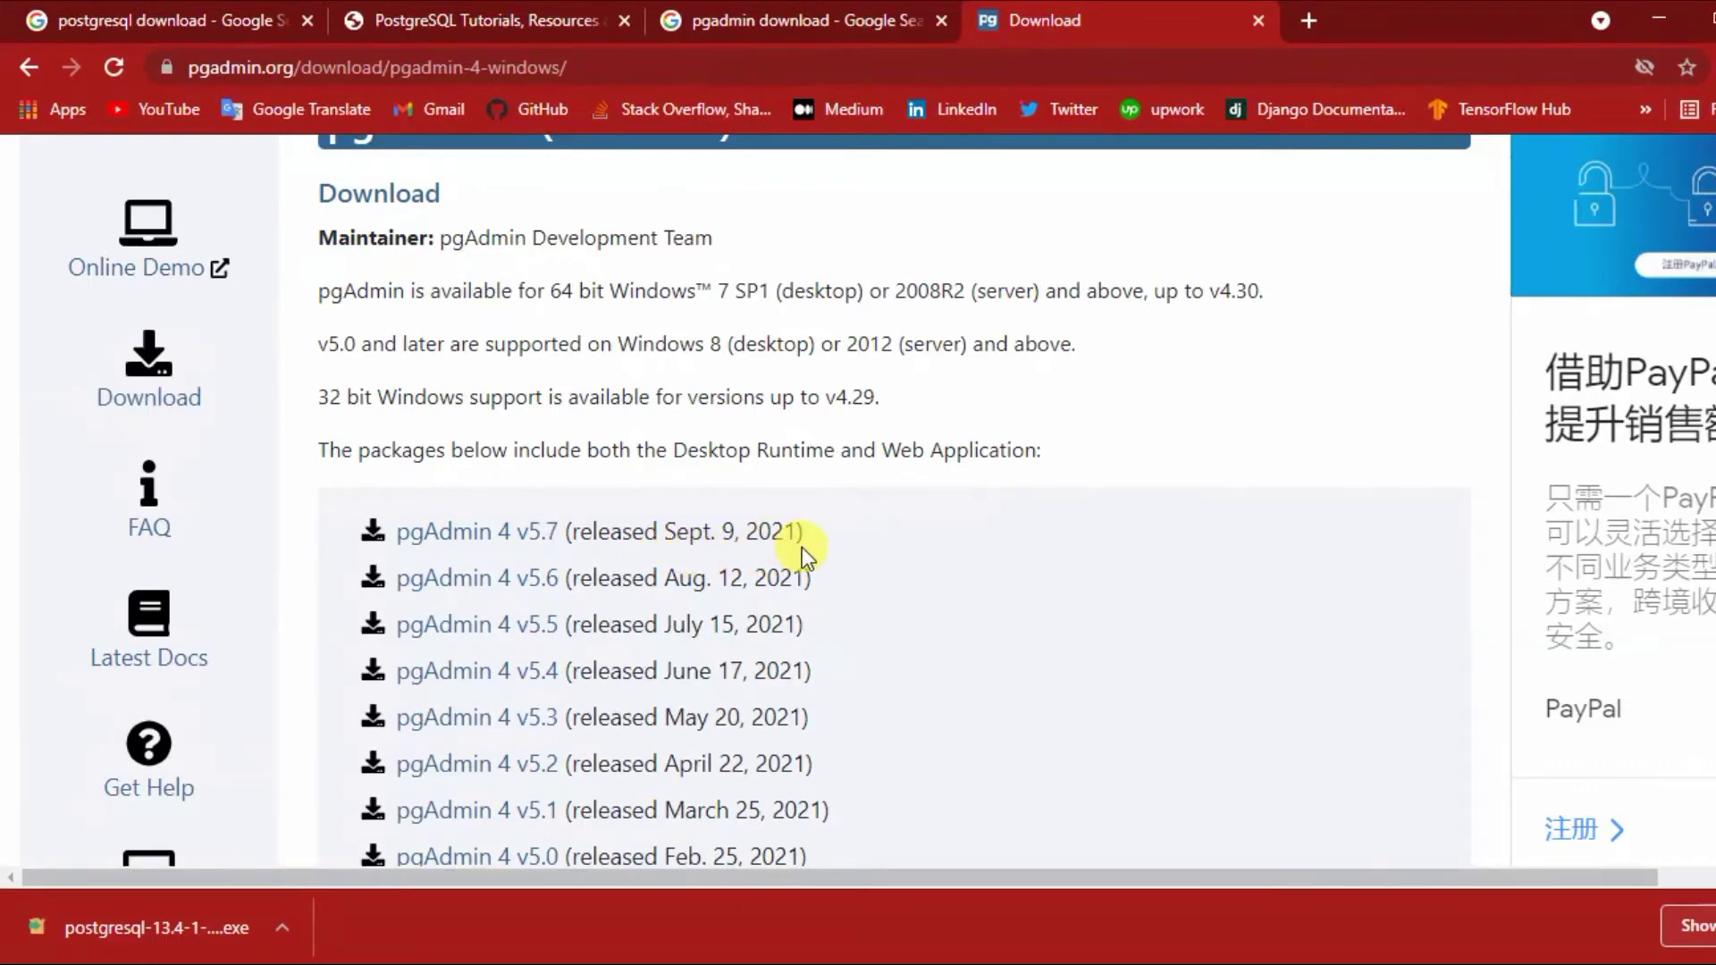
pyautogui.click(451, 532)
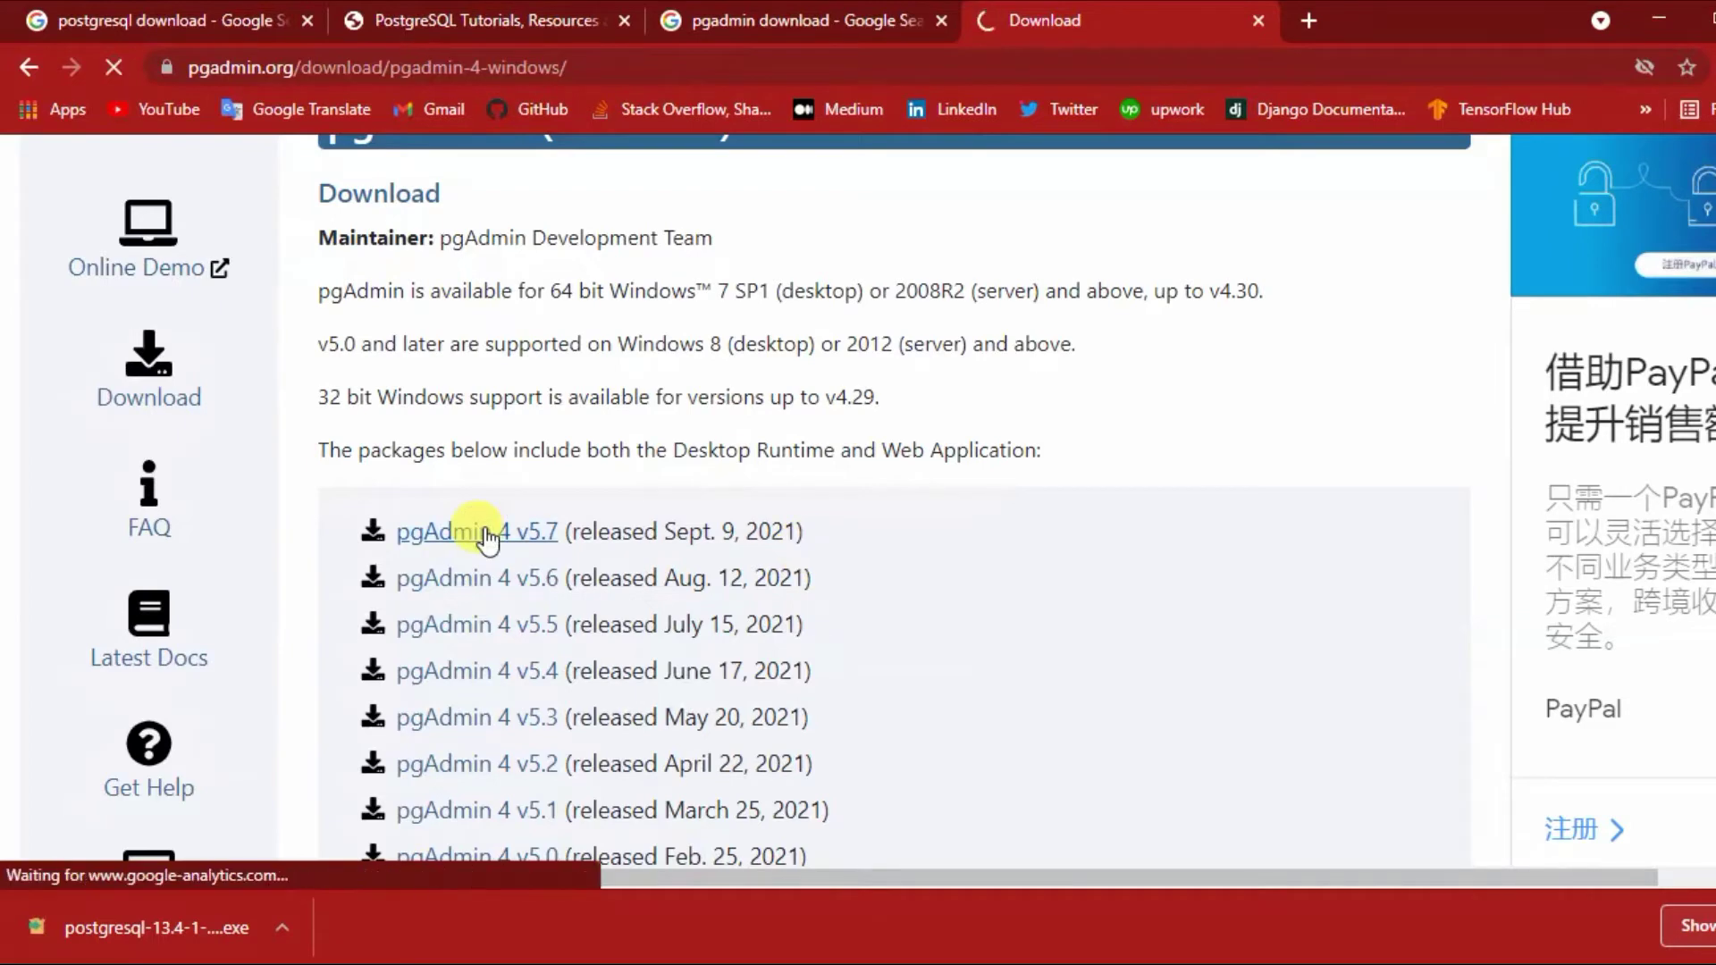
pyautogui.scroll(-2, 620, 550)
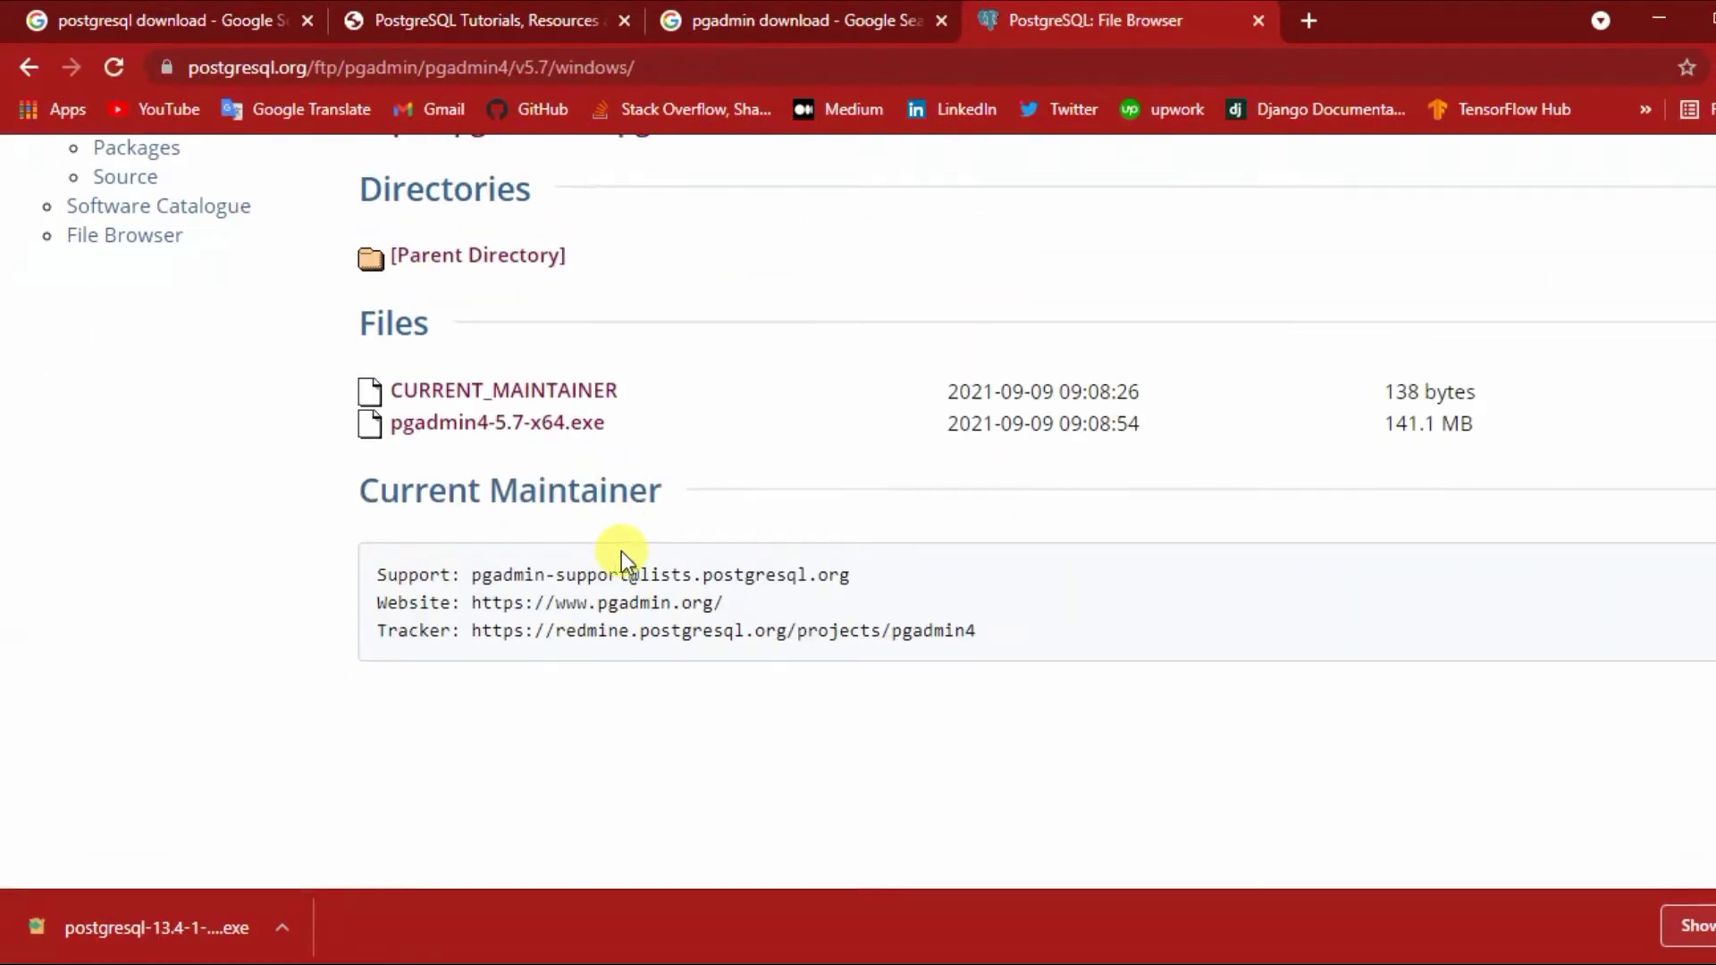
pyautogui.scroll(1, 620, 550)
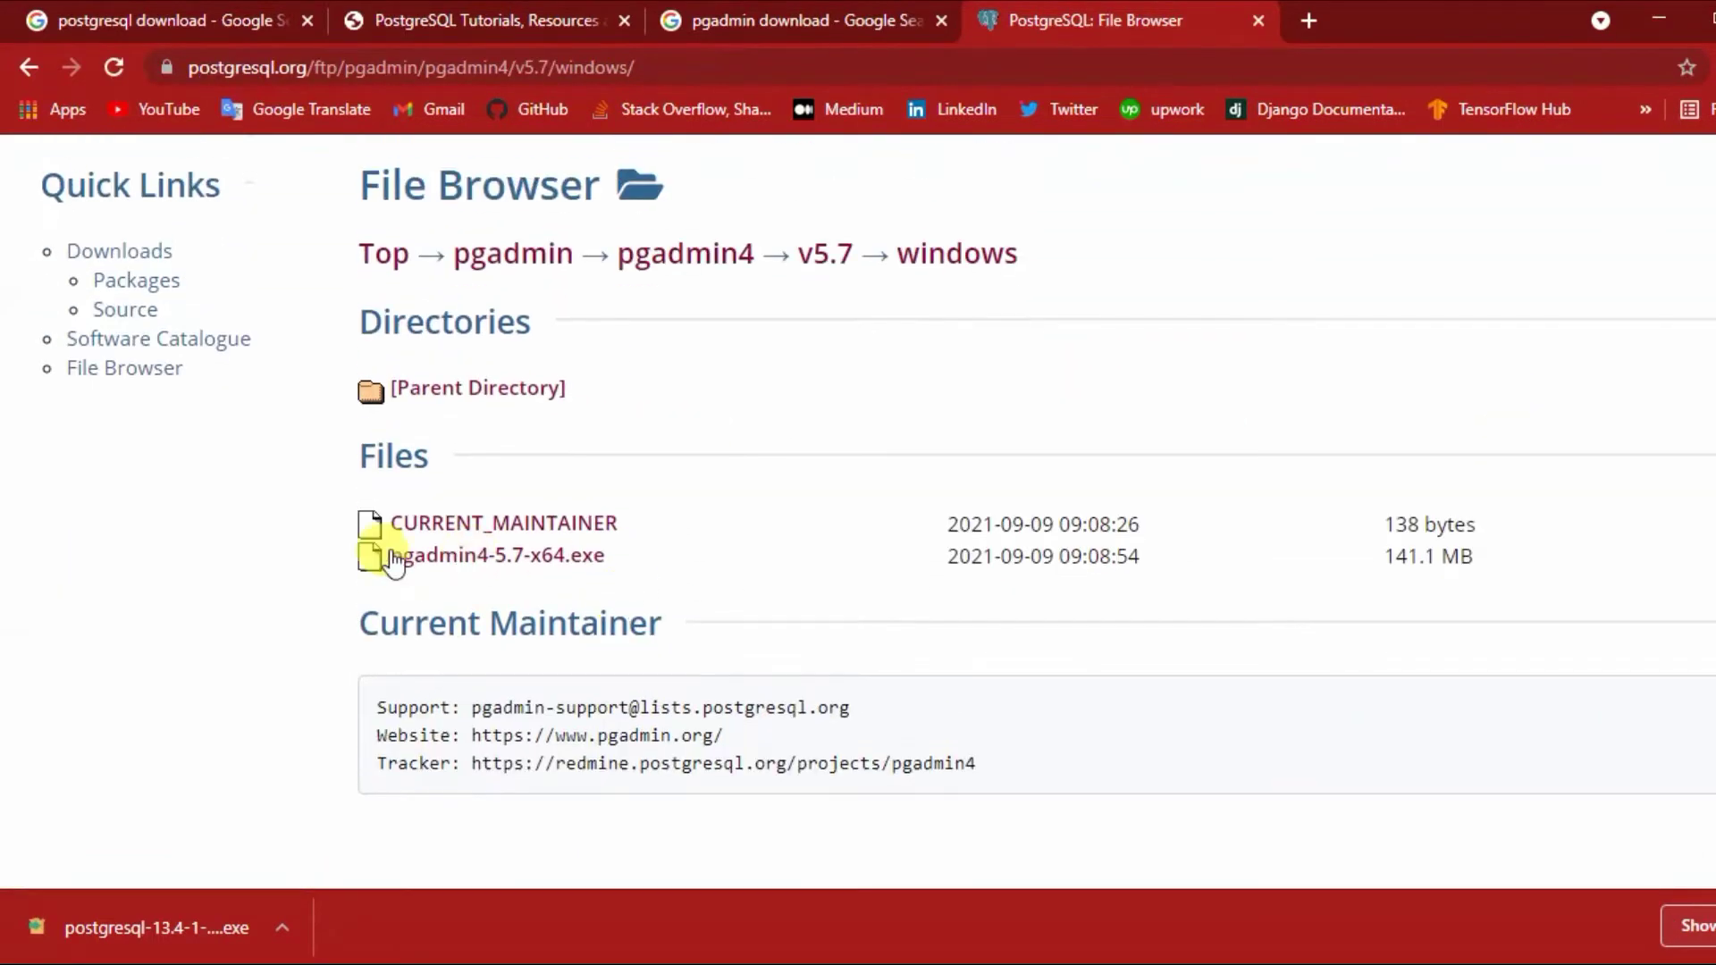
pyautogui.click(555, 561)
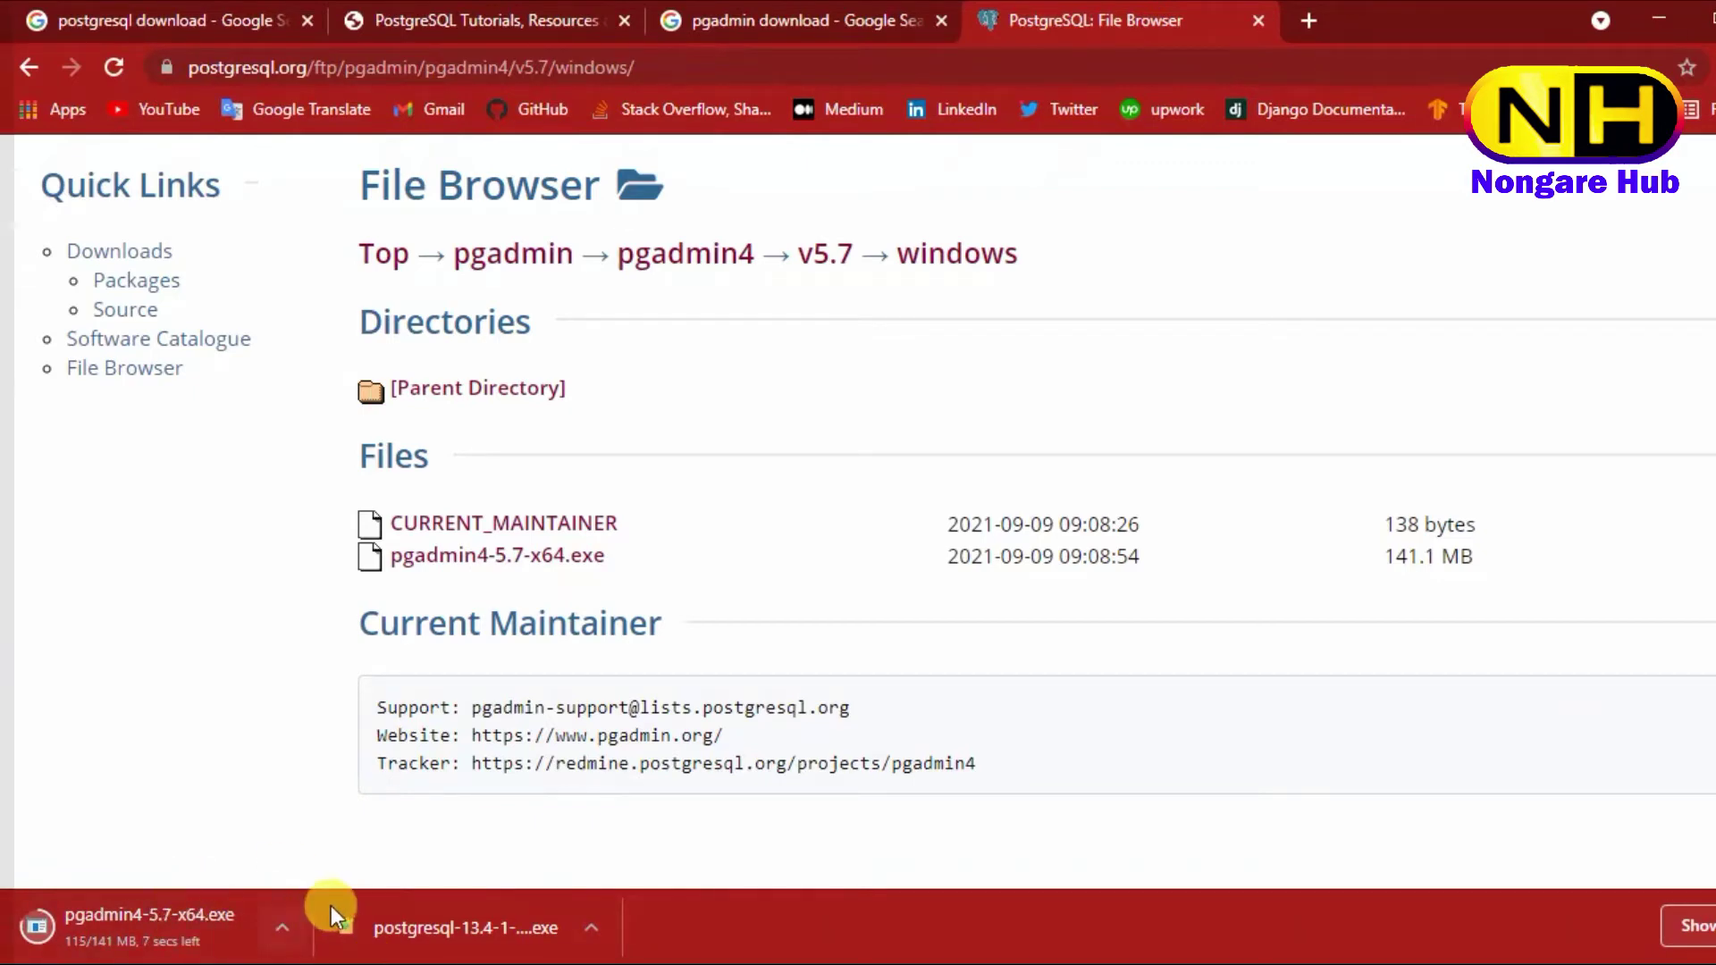
# Step: Show the downloaded installer in the Downloads folder, next to the PostgreSQL installer
pyautogui.click(284, 929)
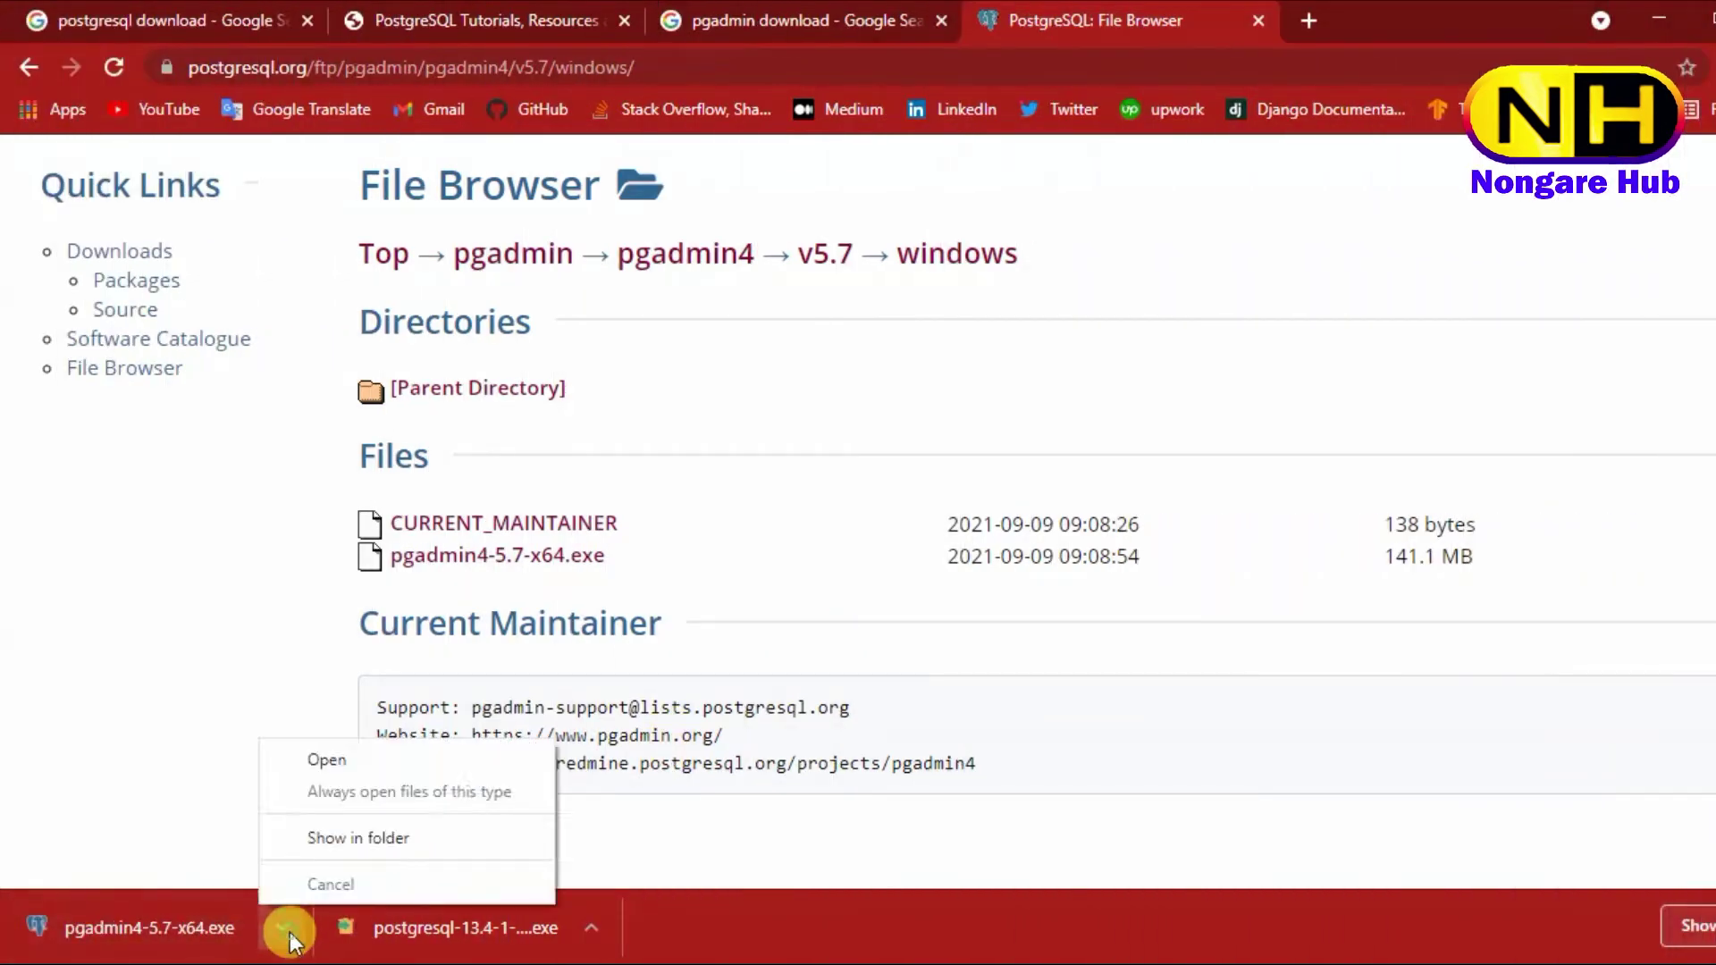
pyautogui.click(361, 838)
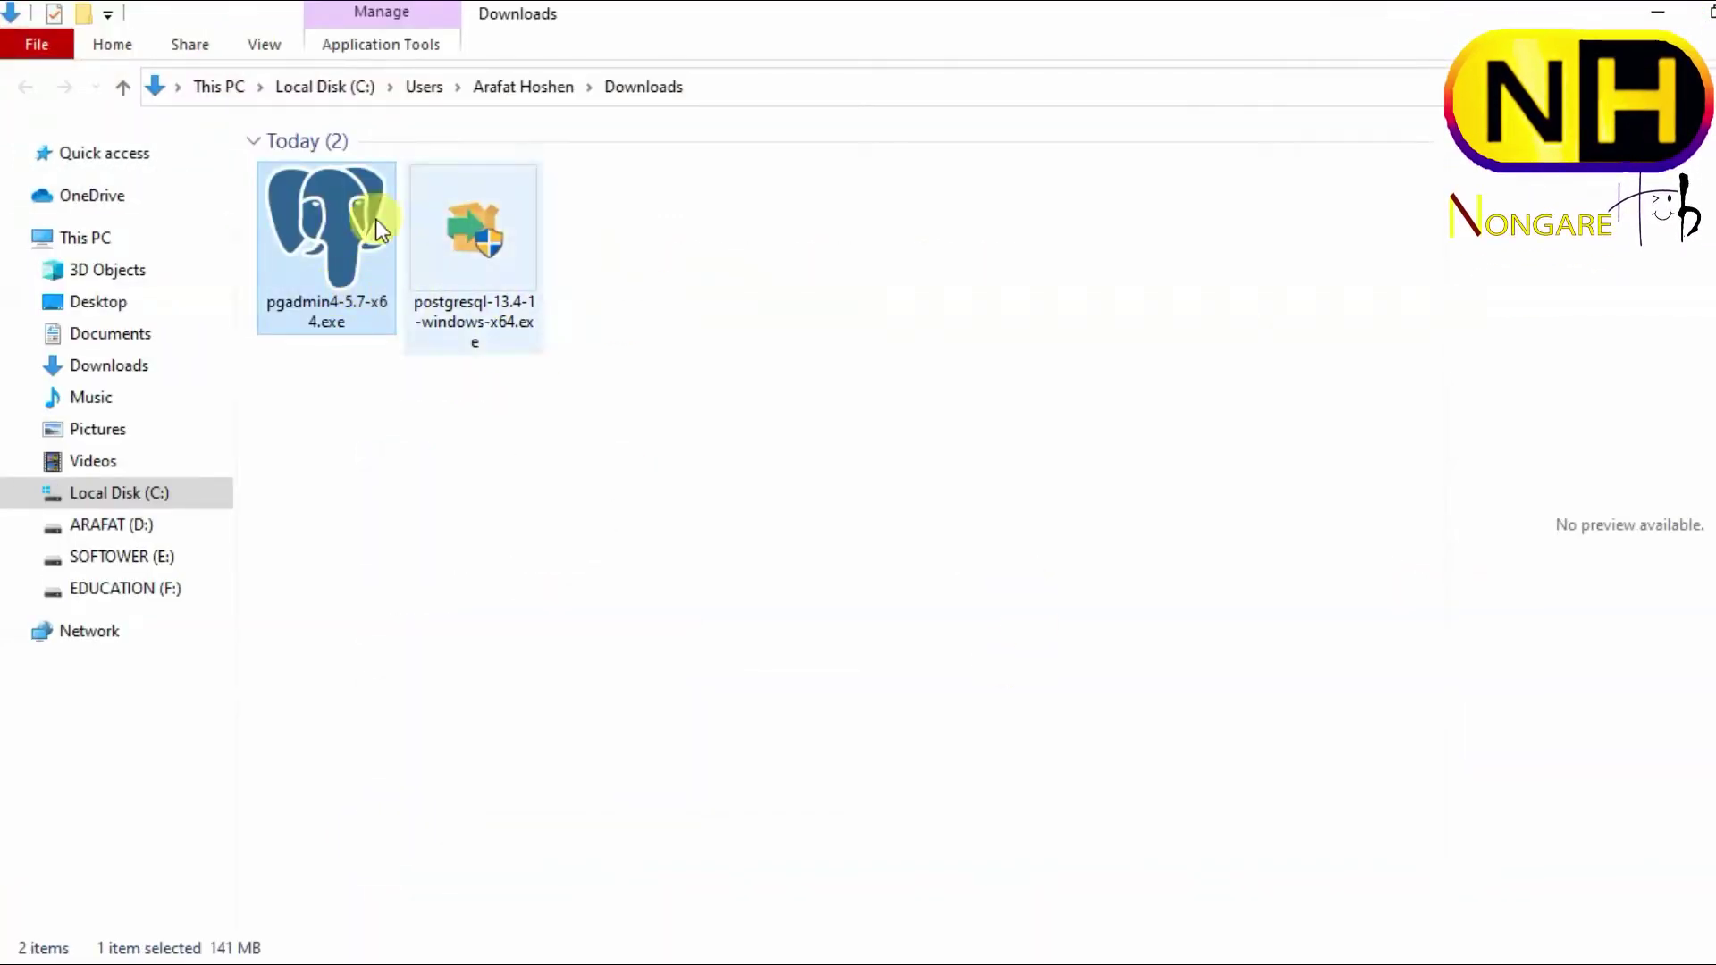
pyautogui.hotkey('alt', 'Tab')
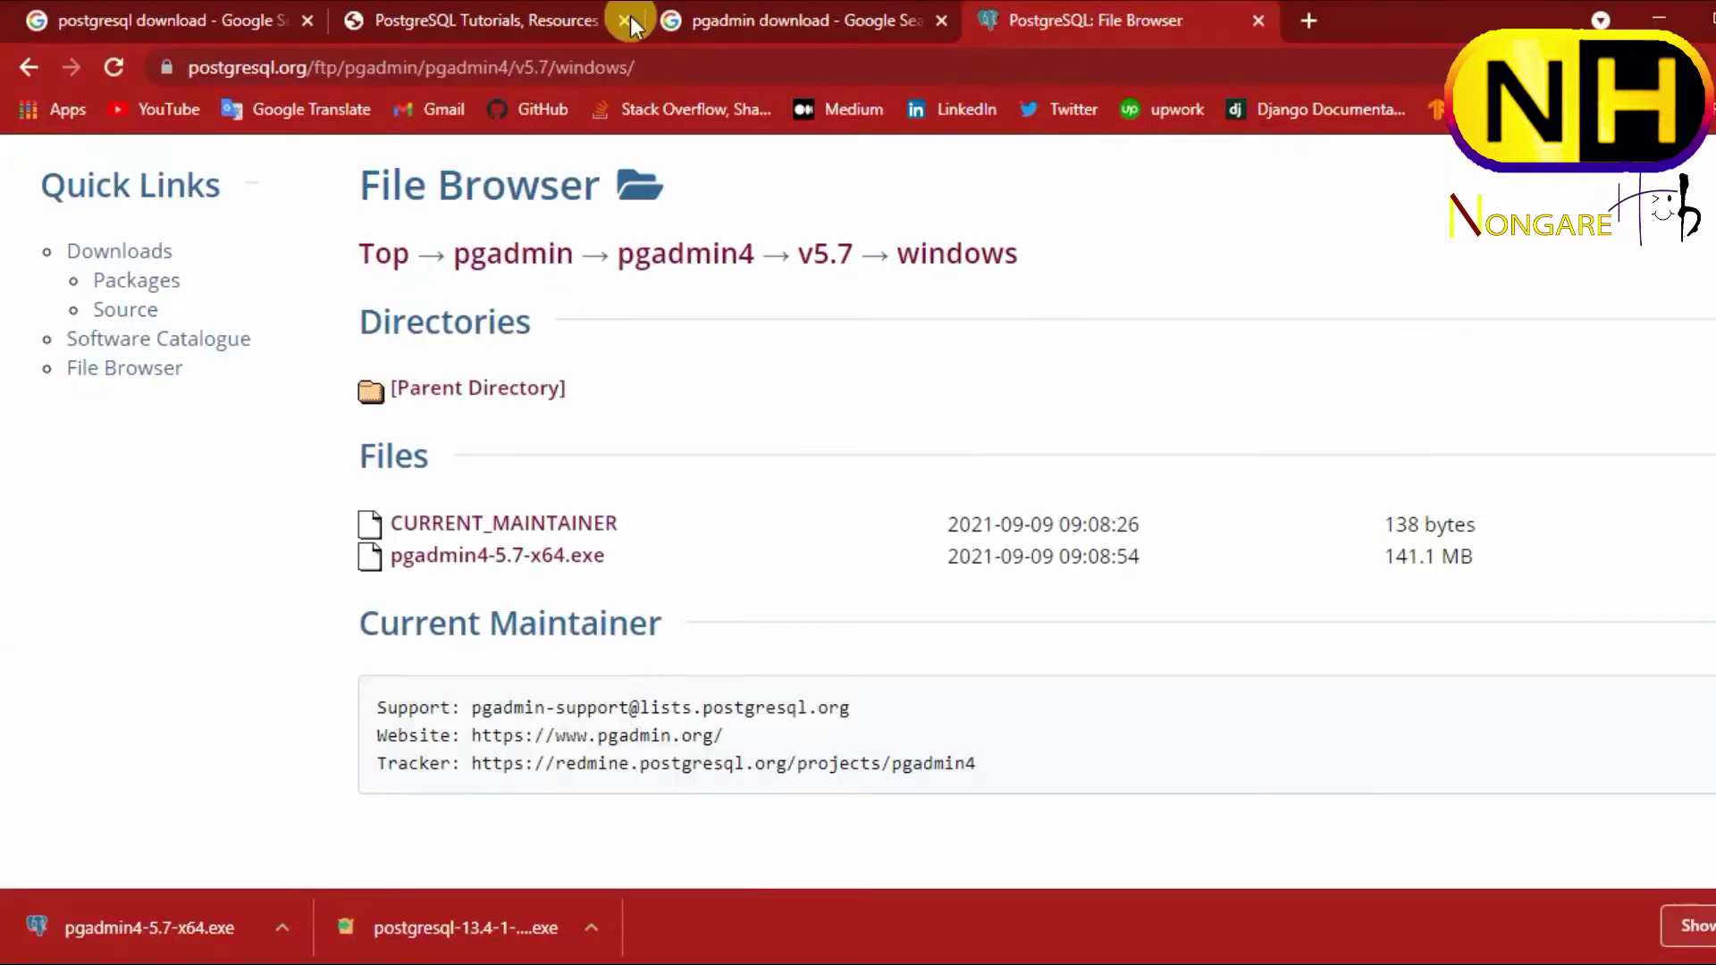
pyautogui.hotkey('alt', 'Tab')
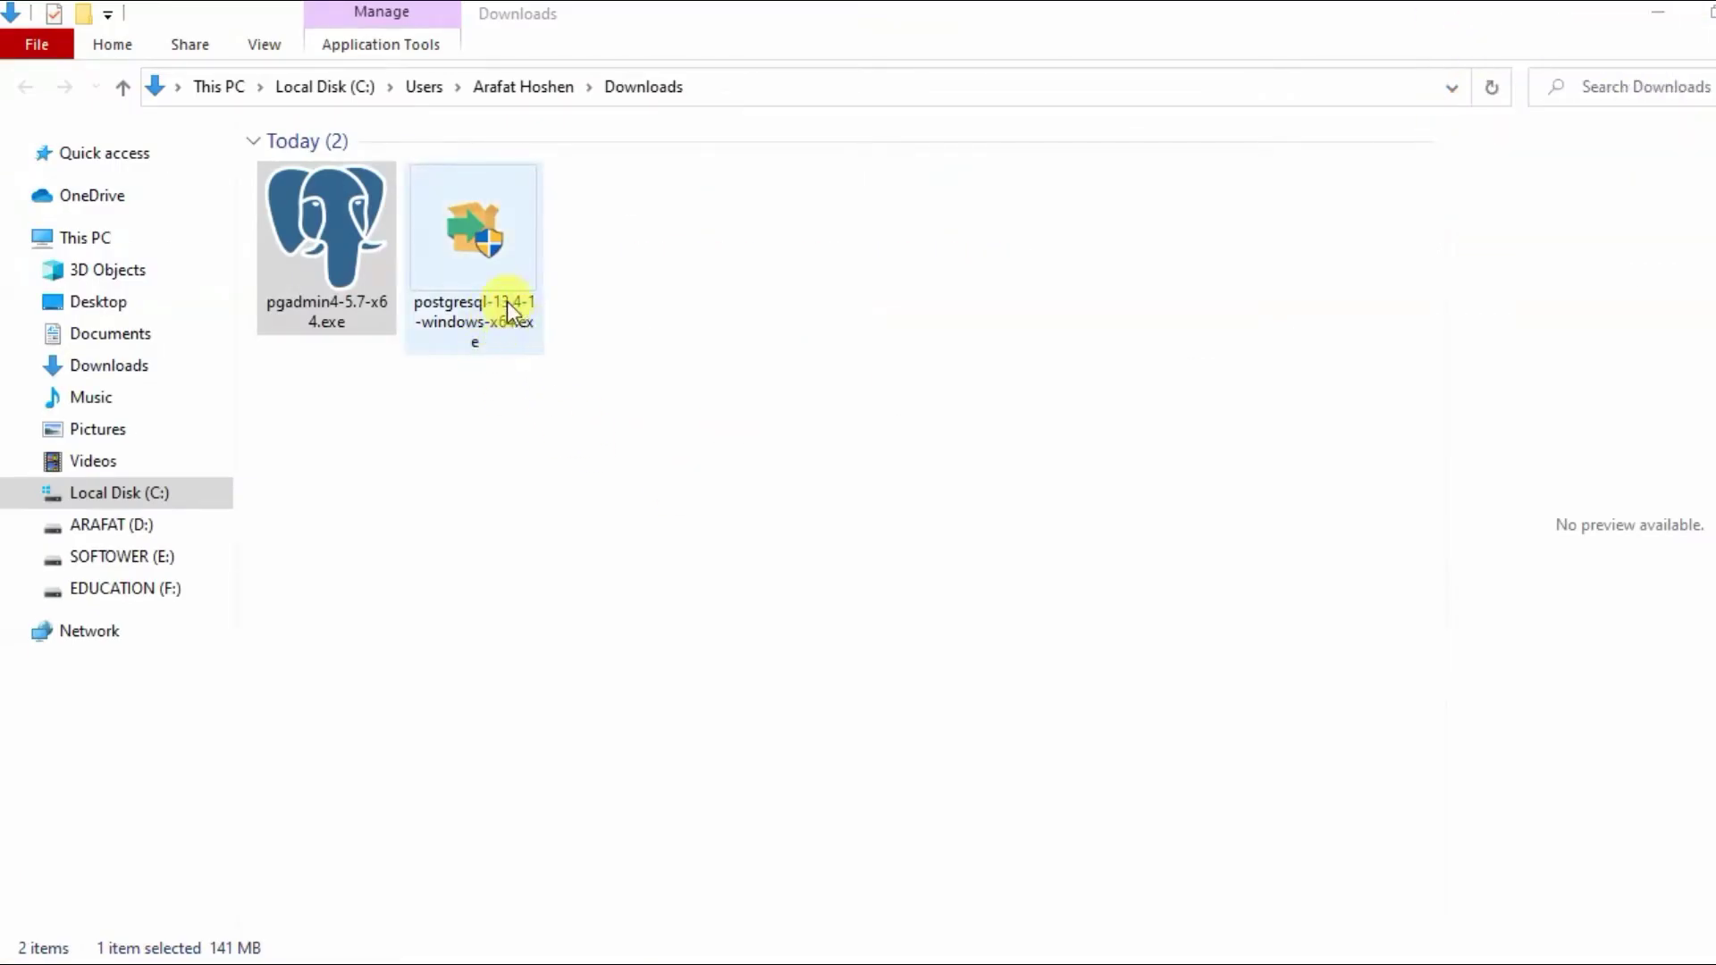
# Step: Install PostgreSQL 13.4 with default directories, all four components and port 5432, then launch Stack Builder
pyautogui.doubleClick(491, 274)
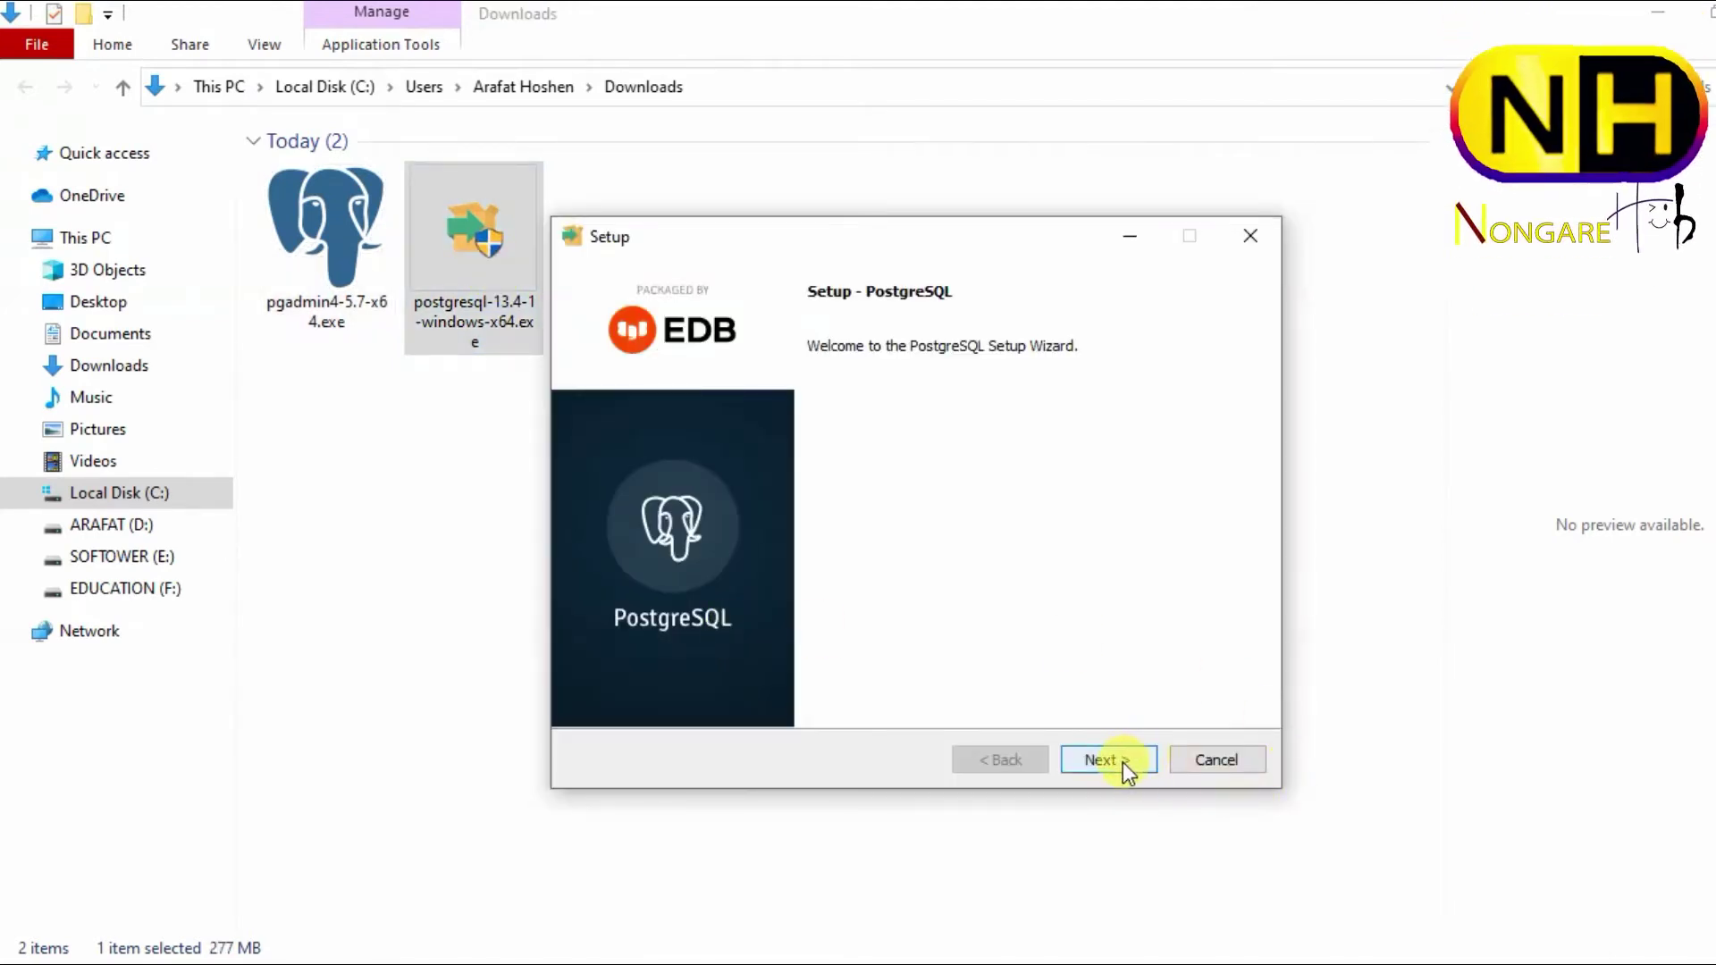
pyautogui.click(1122, 763)
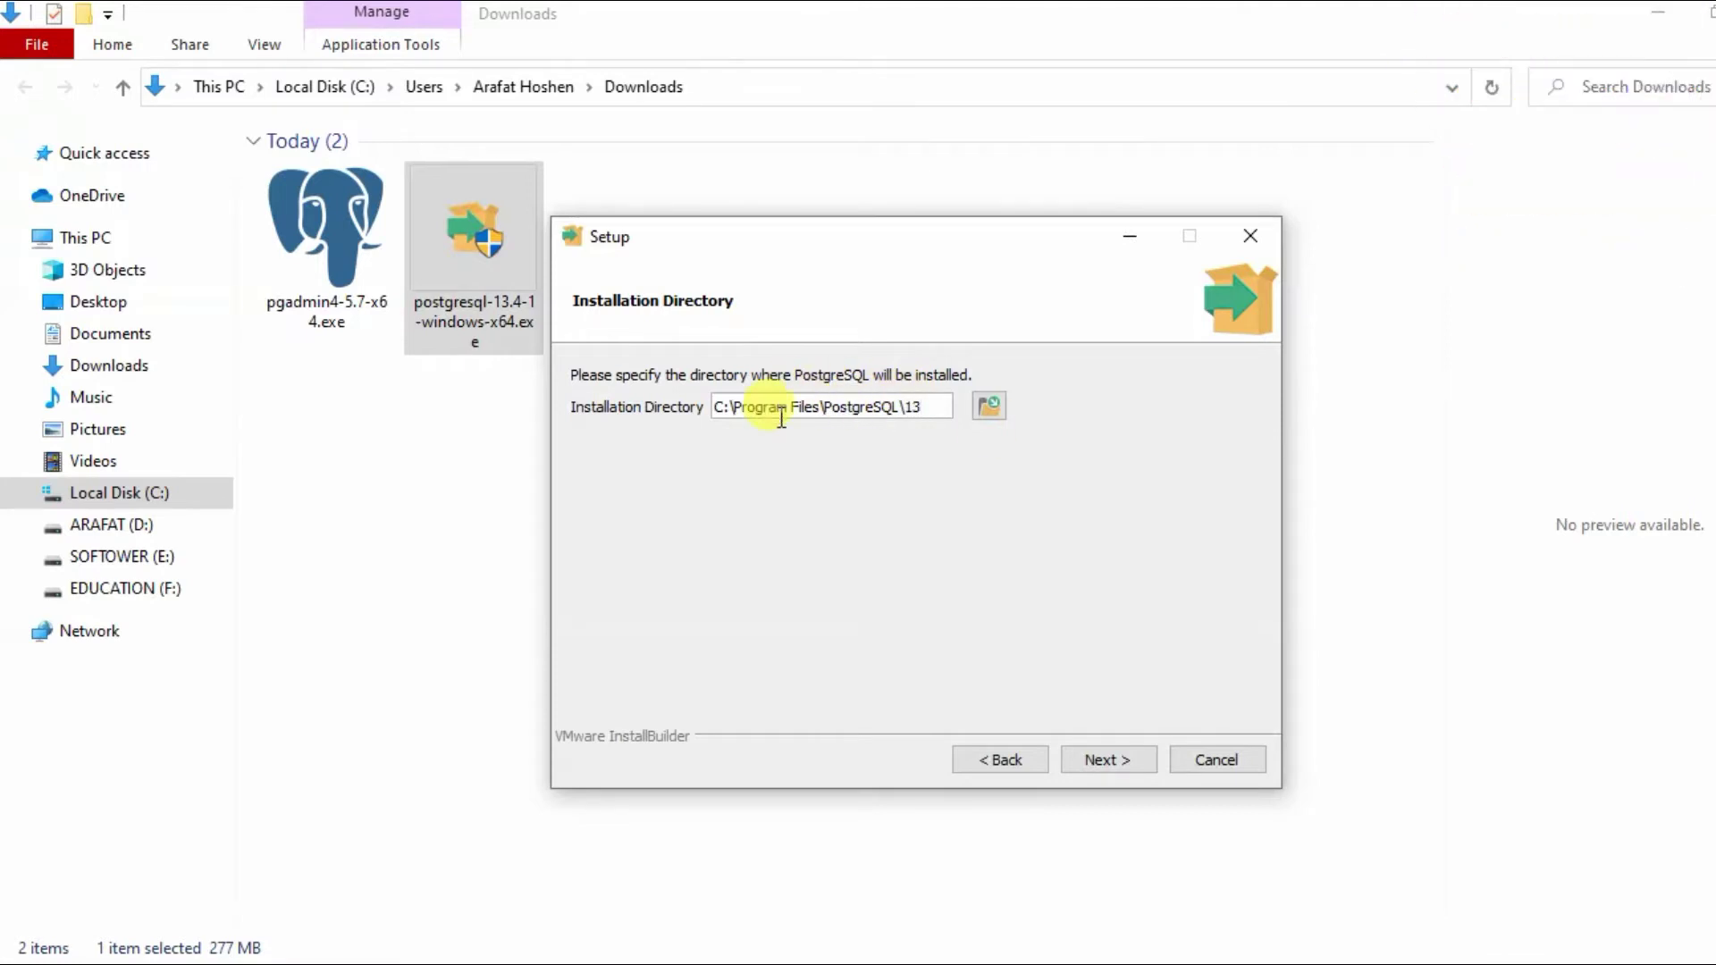
pyautogui.click(1111, 759)
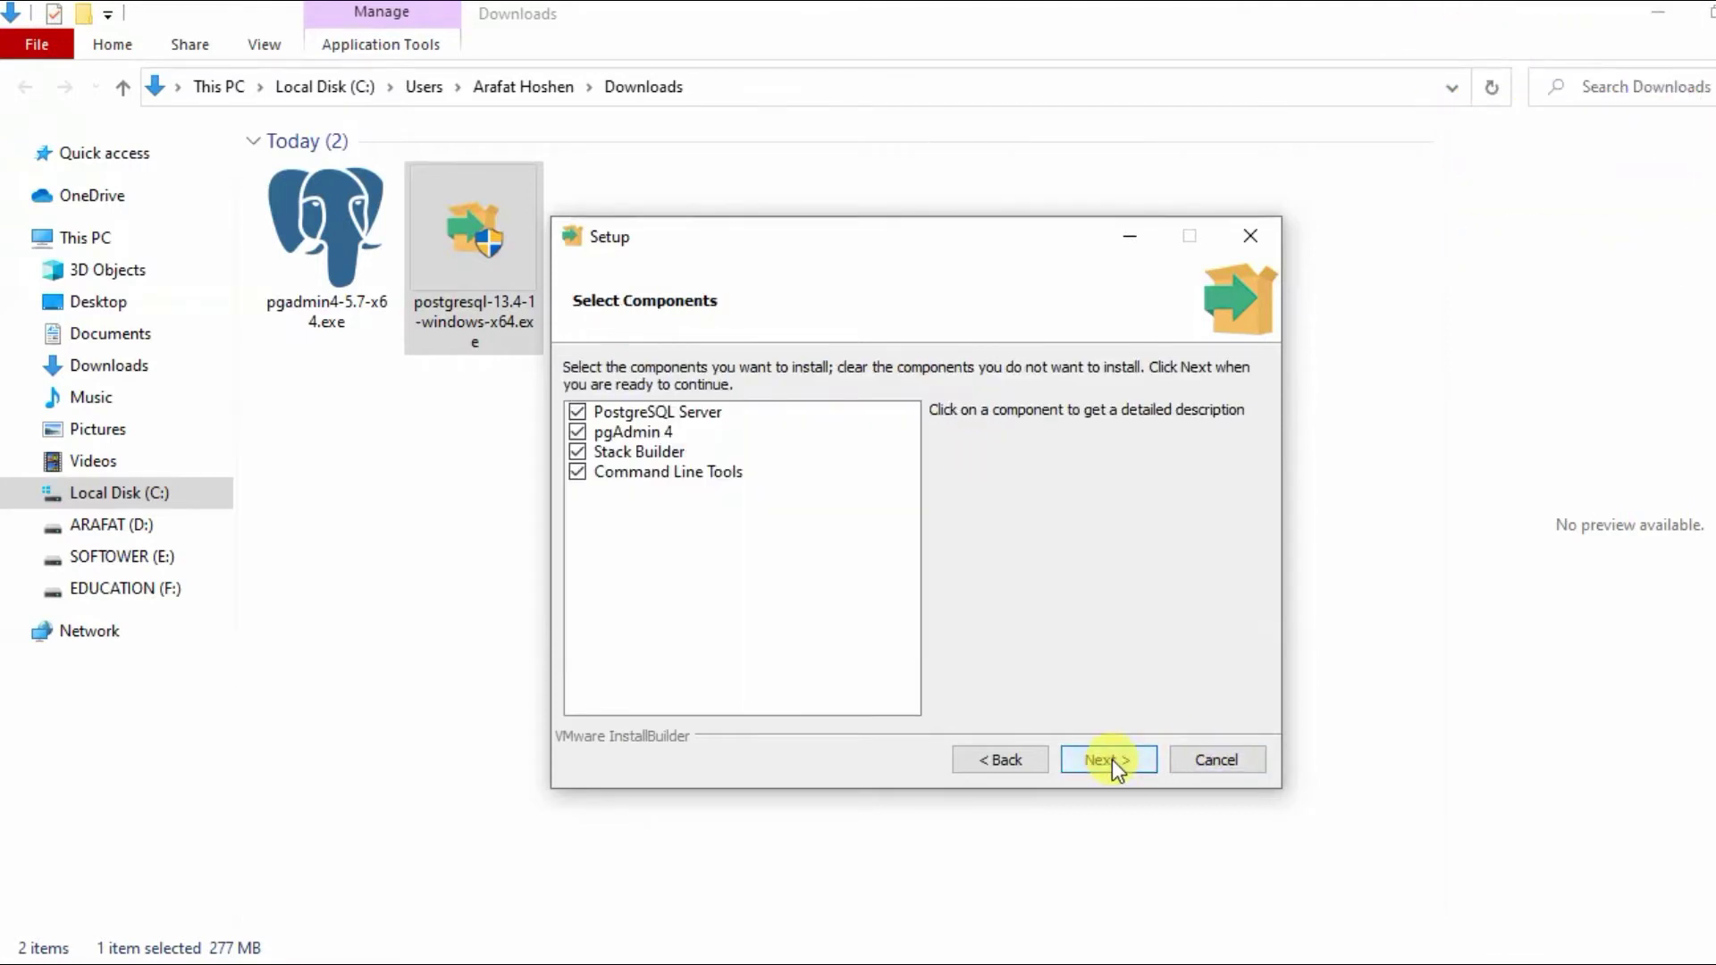
pyautogui.click(1111, 759)
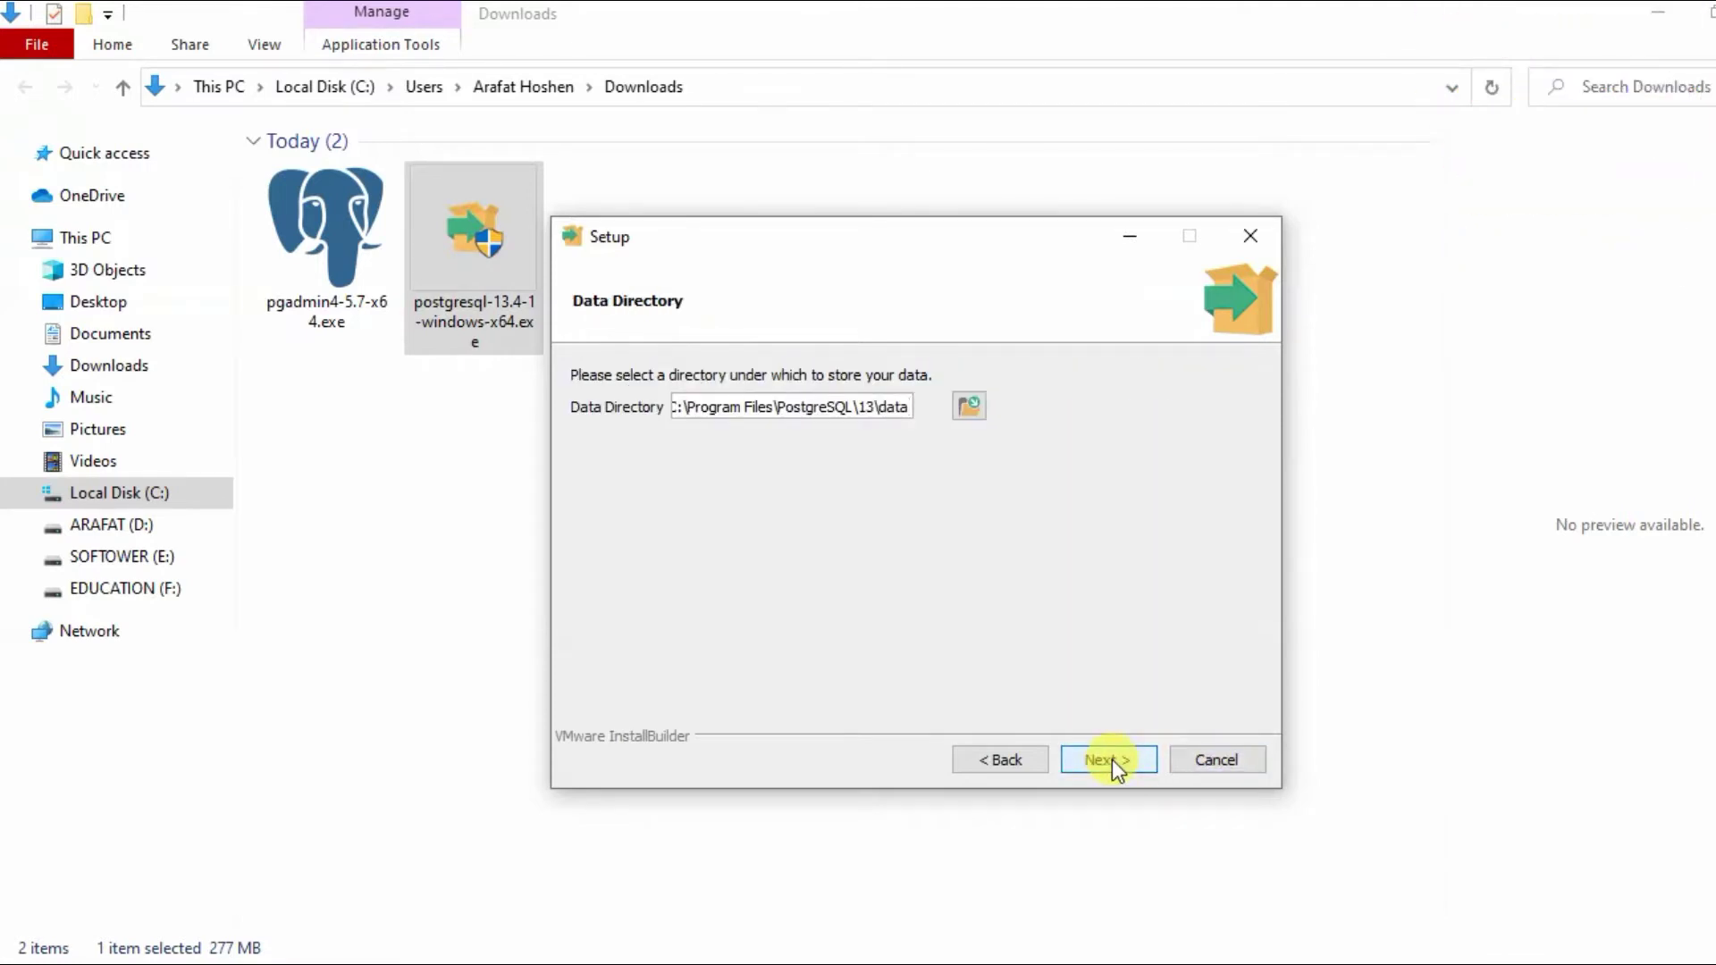
pyautogui.click(1112, 760)
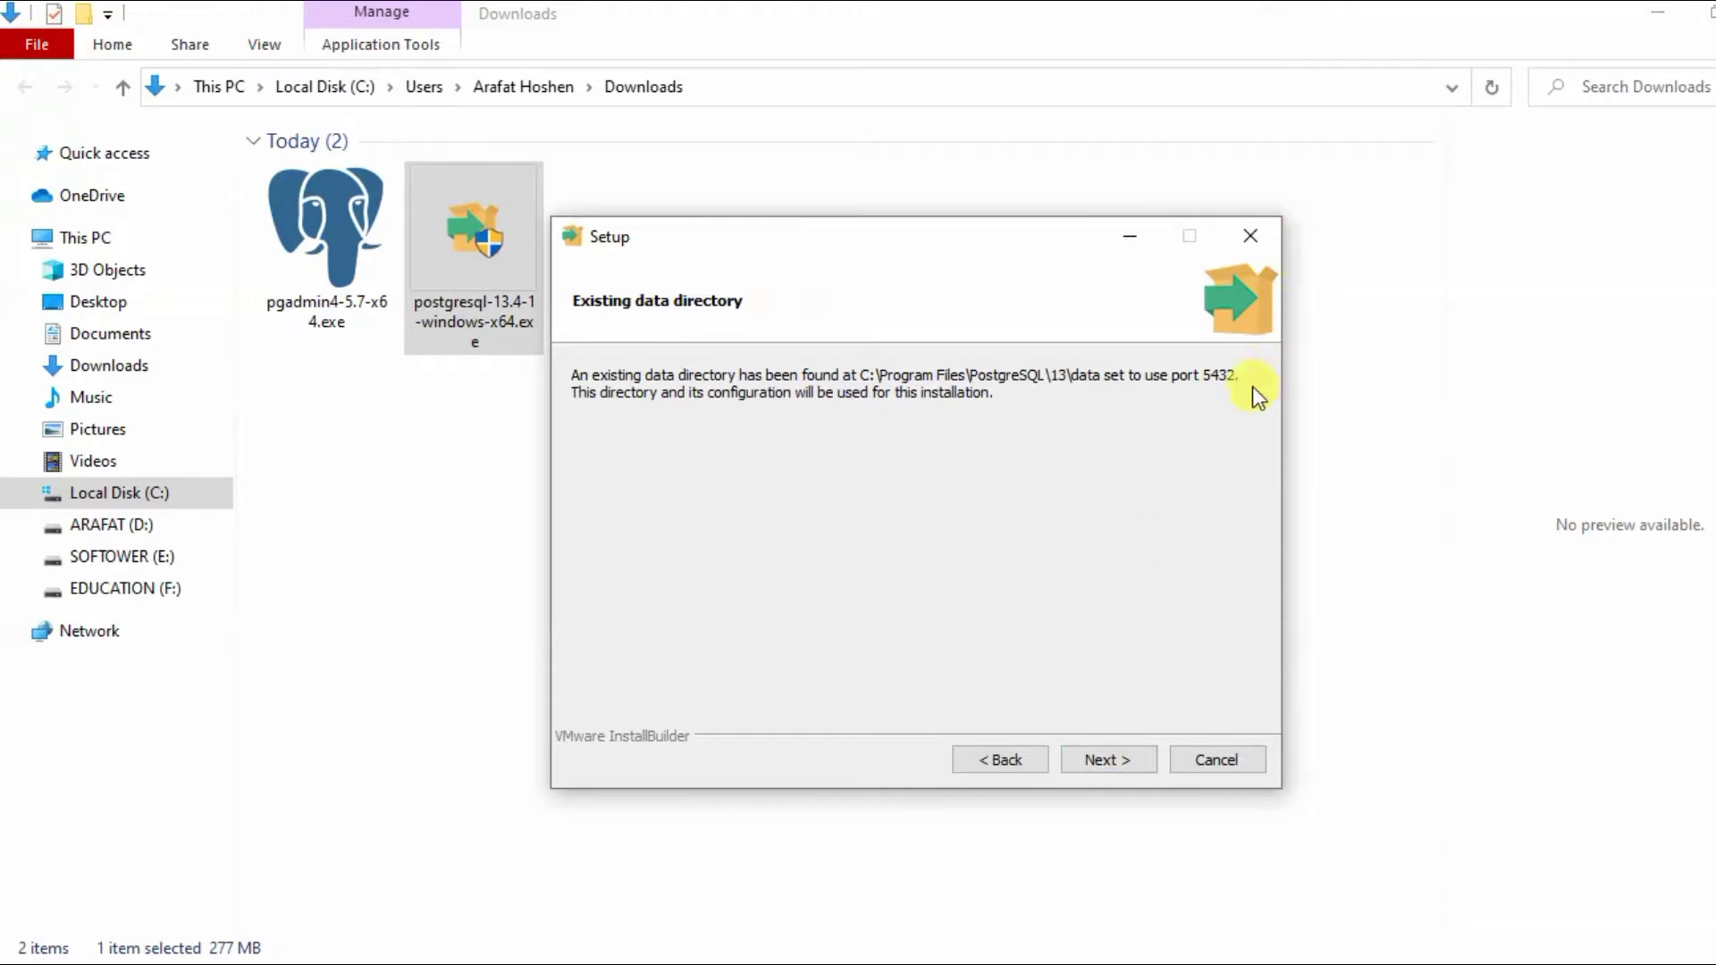
pyautogui.click(1114, 764)
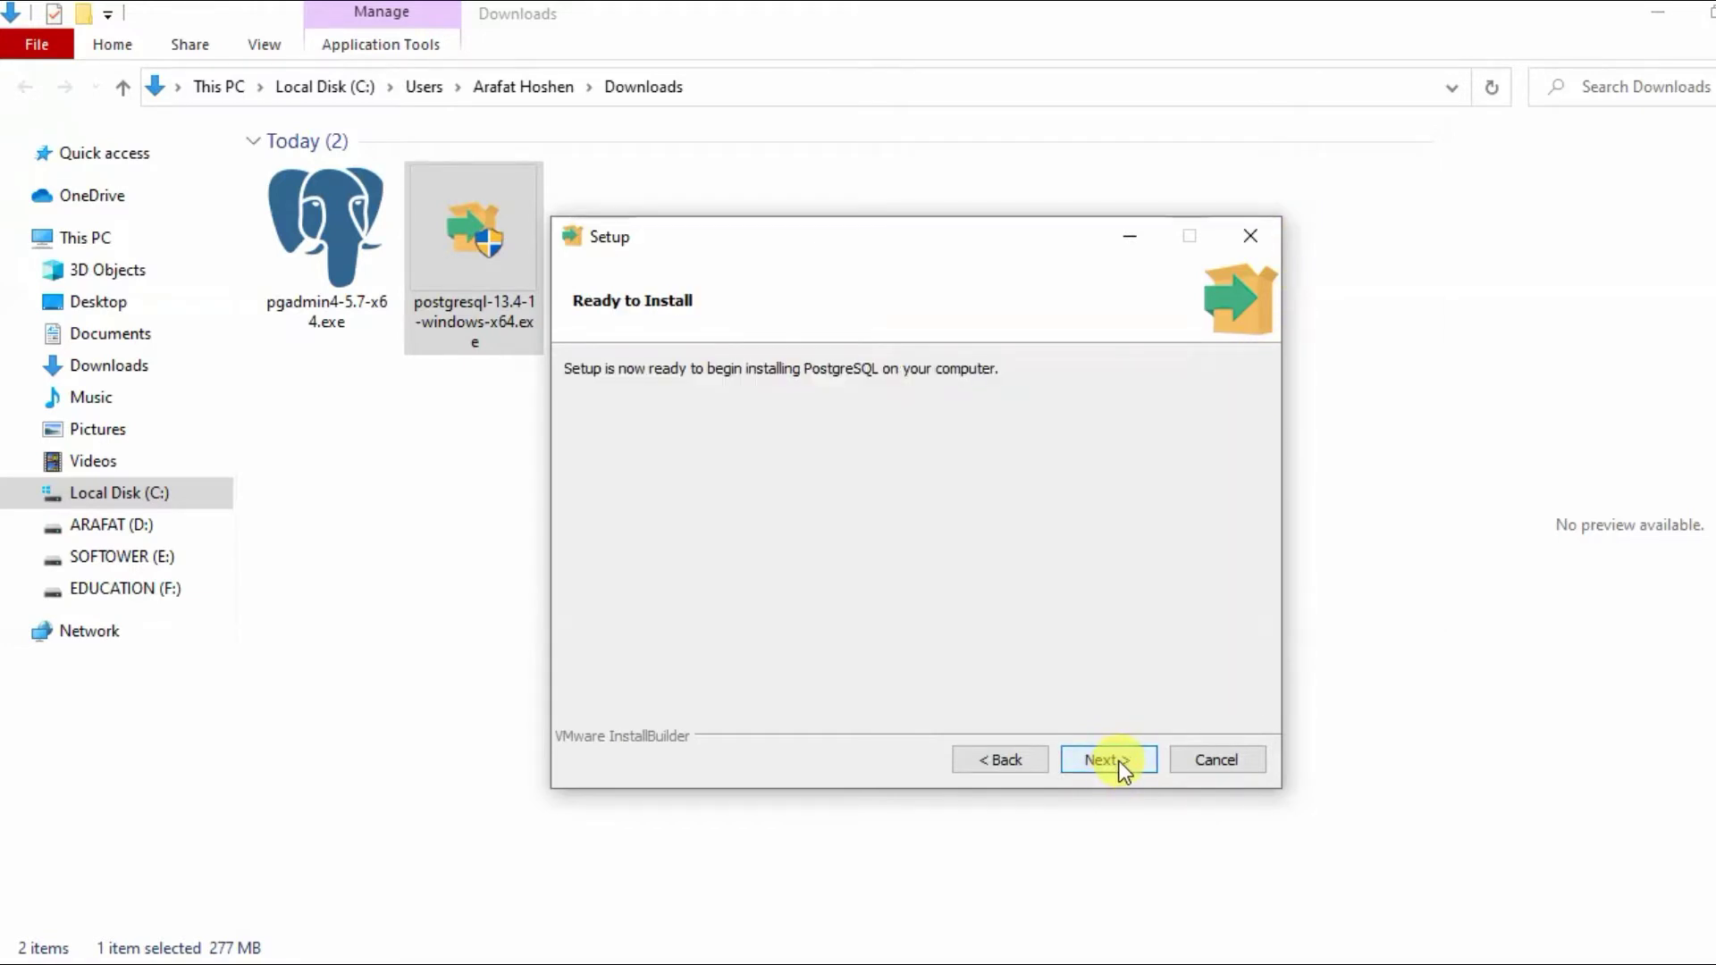
pyautogui.click(1118, 759)
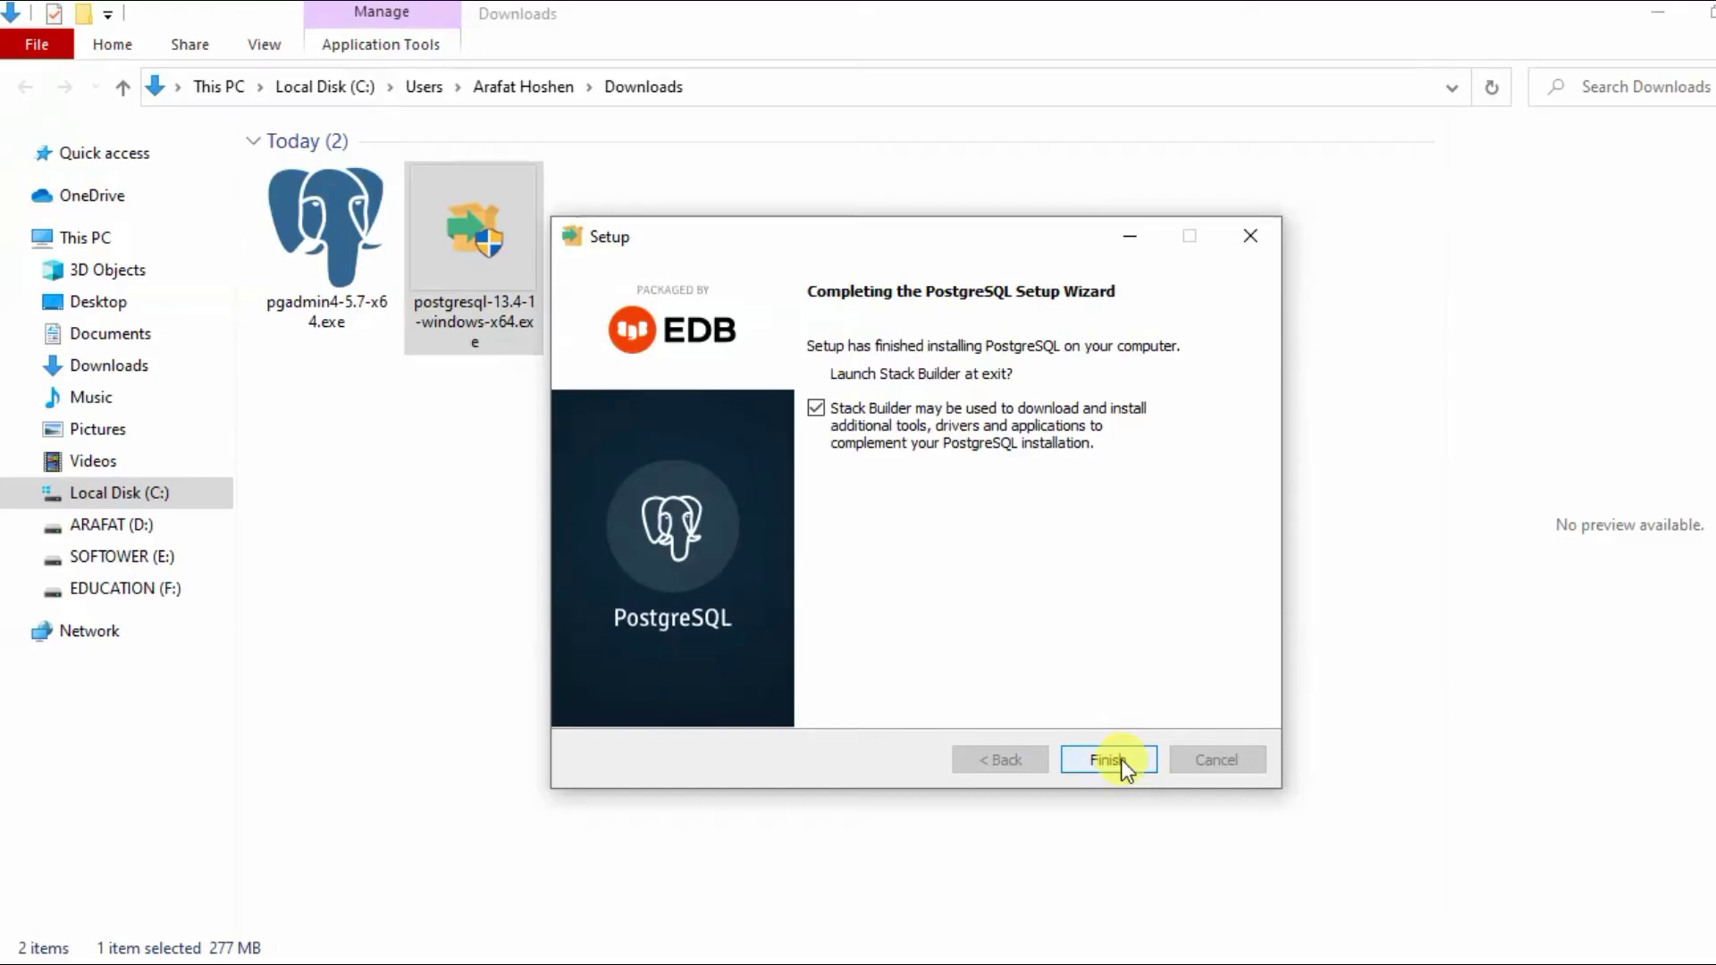
pyautogui.click(1108, 759)
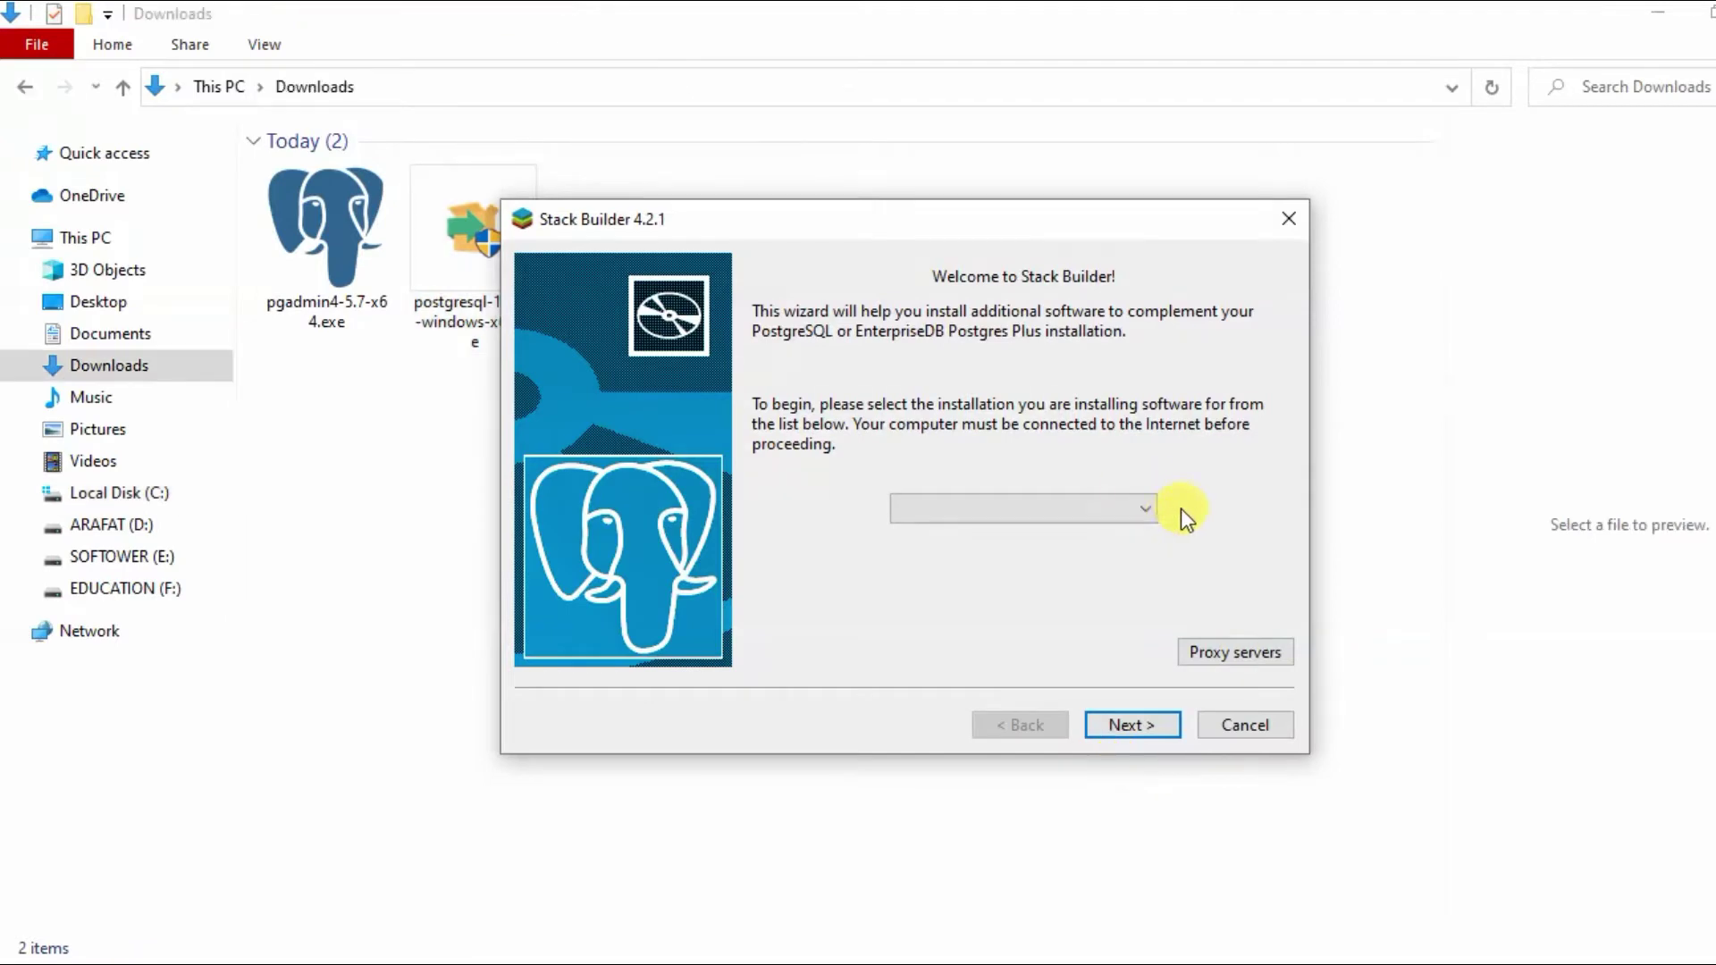
# Step: For PostgreSQL 13 (x64) on port 5432, select and download the PostgreSQL (32 bit) v10.18-1 package
pyautogui.click(1144, 510)
pyautogui.click(1084, 556)
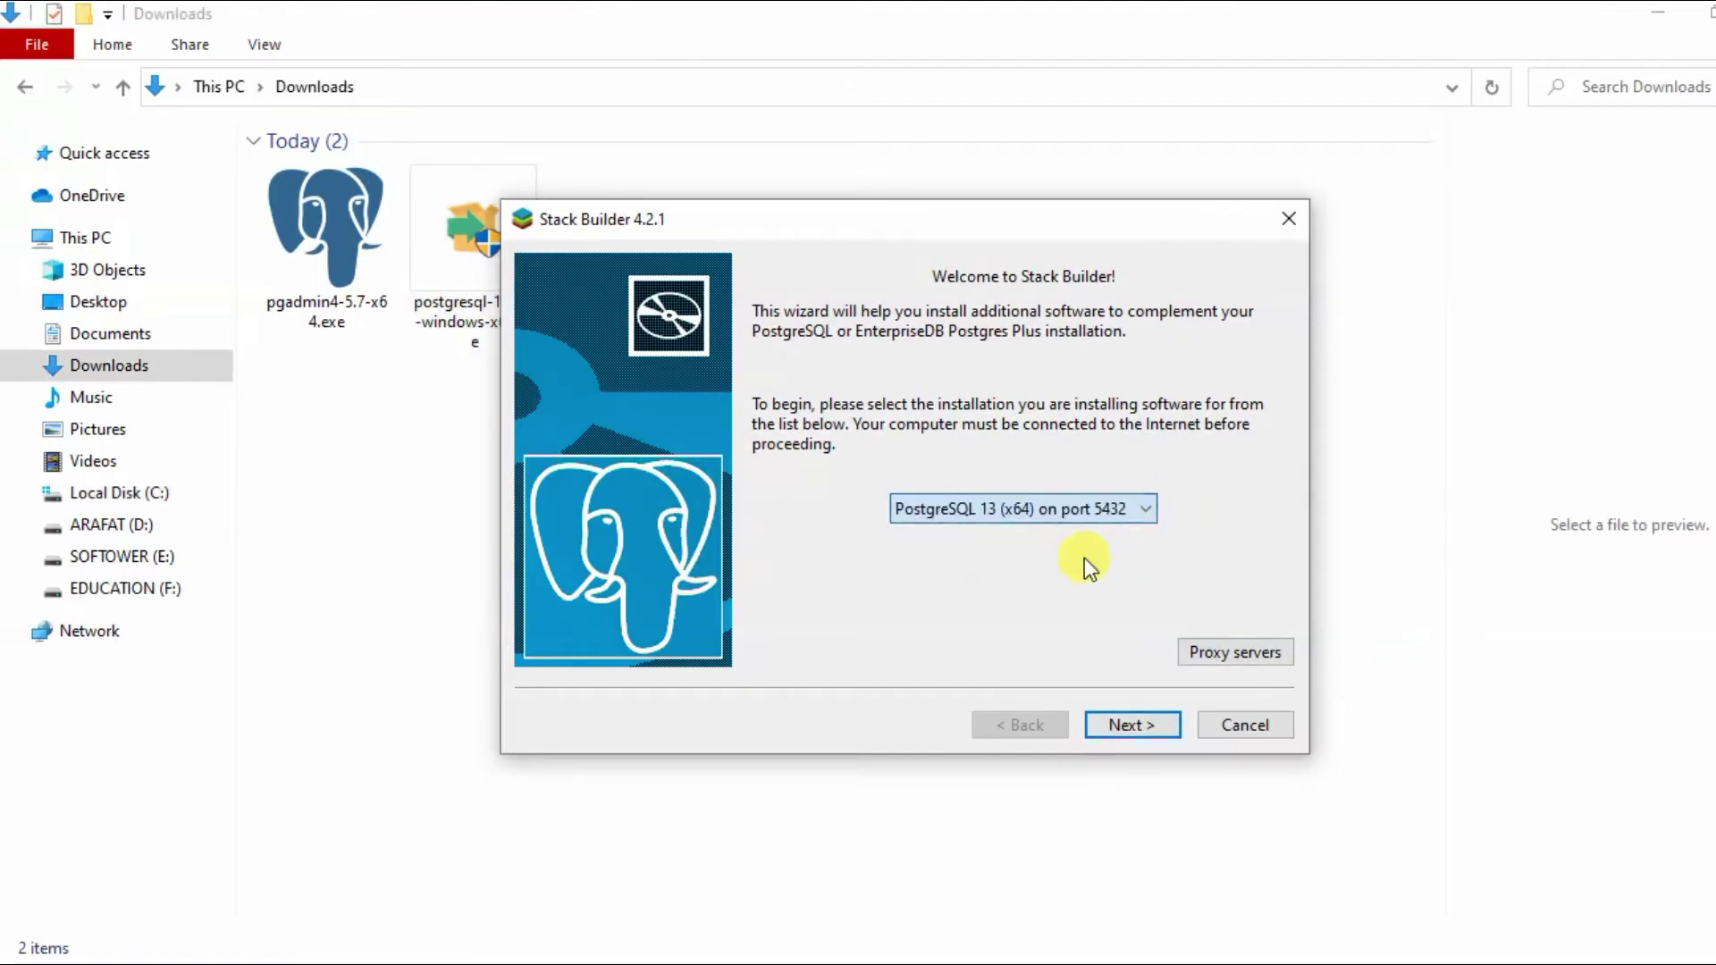
pyautogui.click(1128, 725)
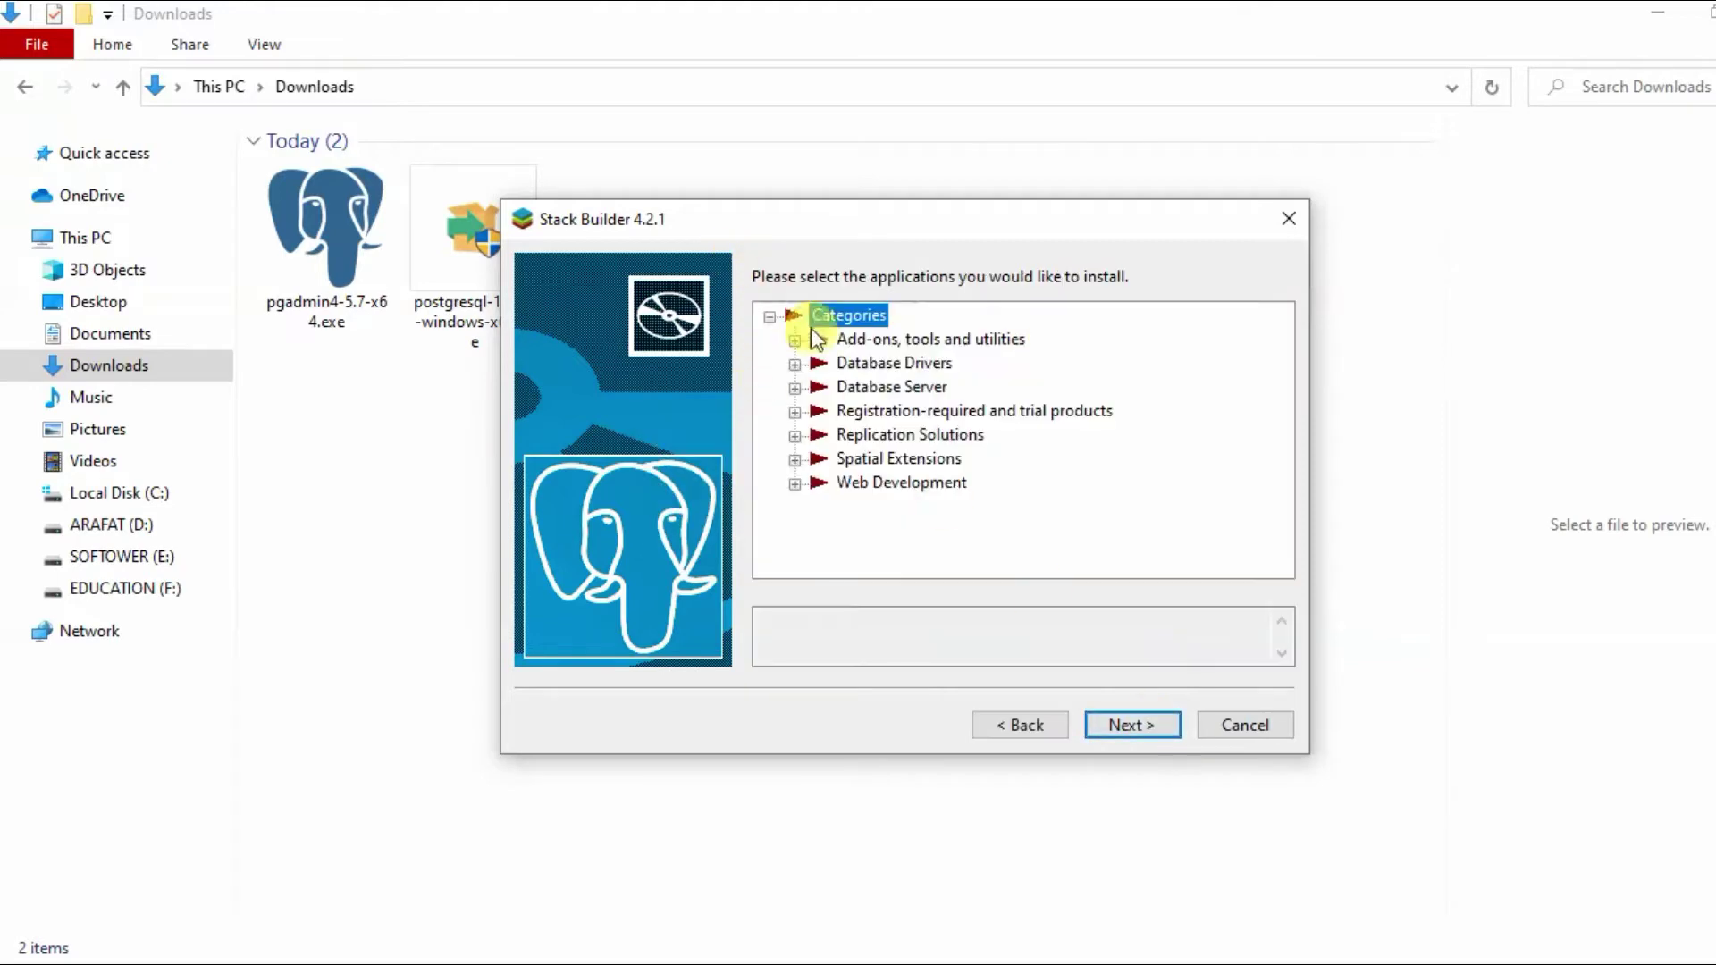
pyautogui.click(818, 366)
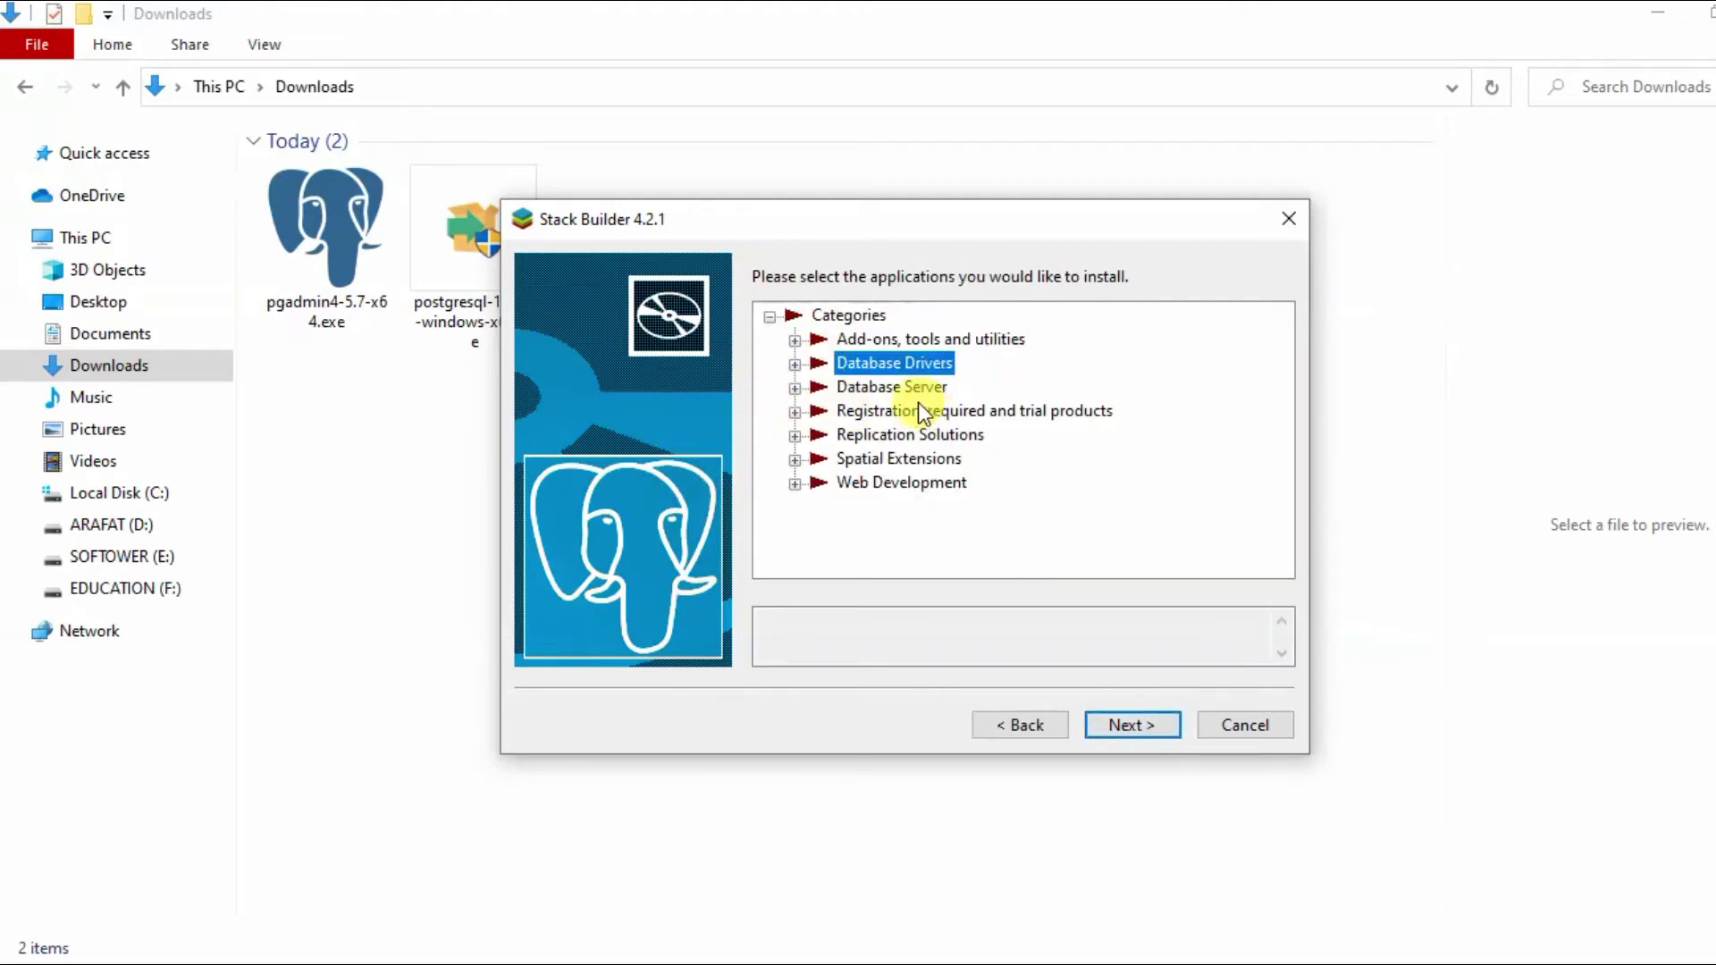
pyautogui.click(794, 389)
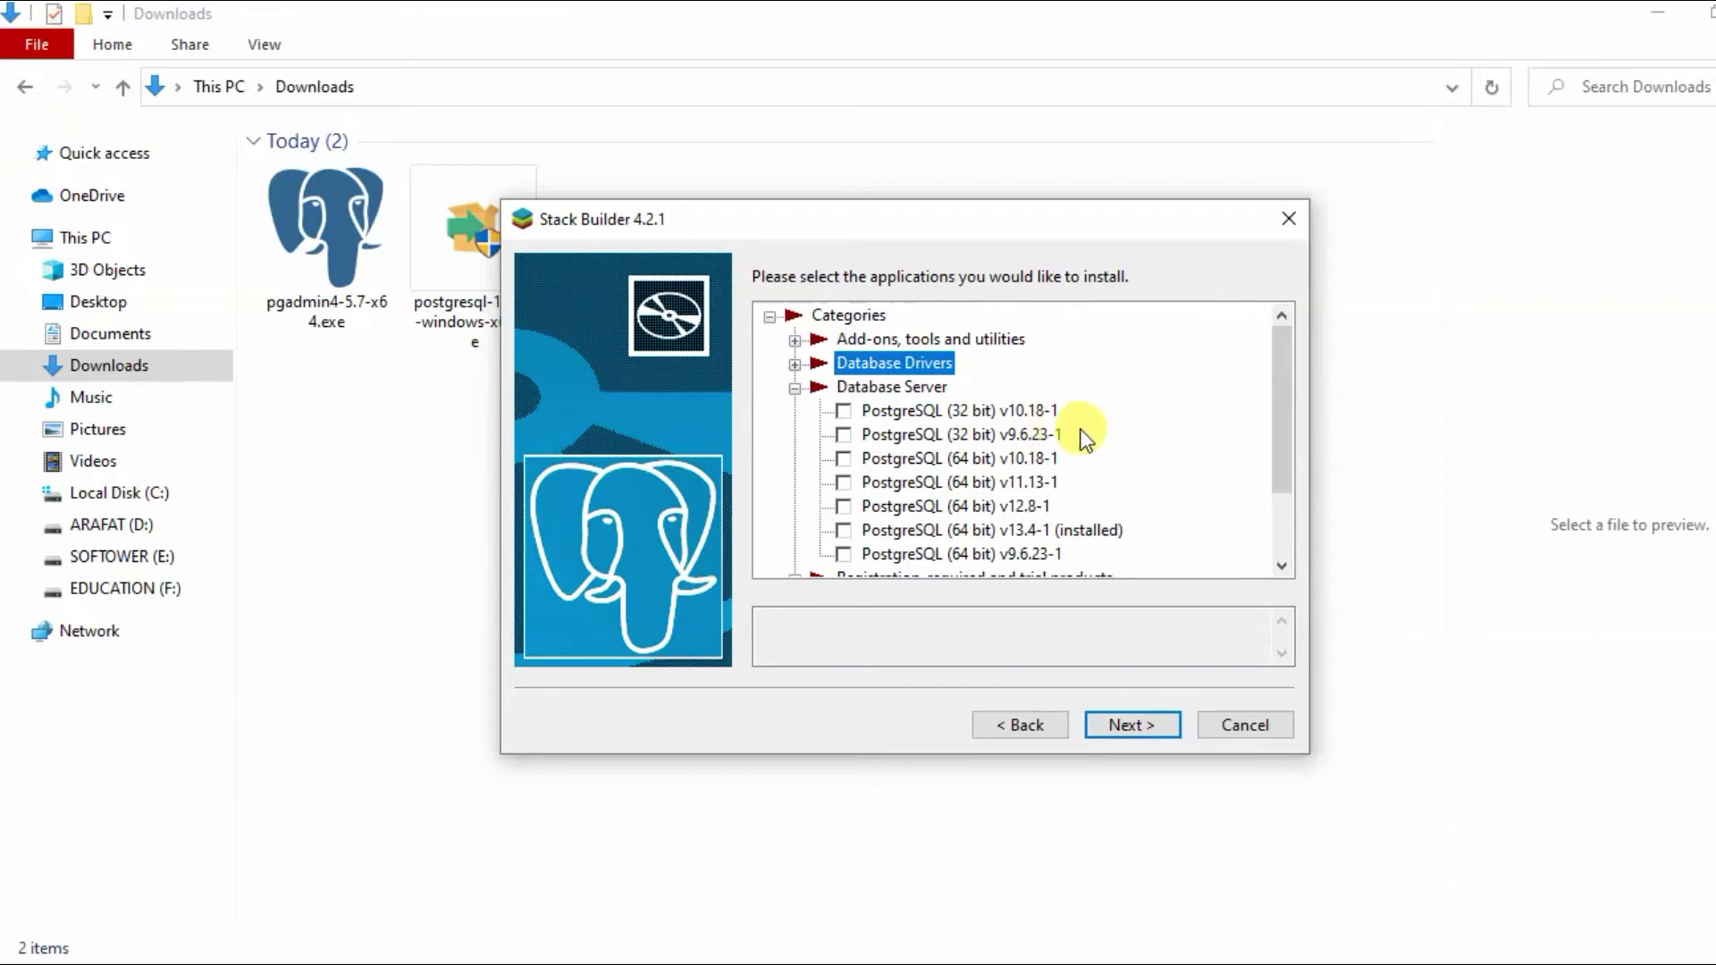
pyautogui.click(851, 411)
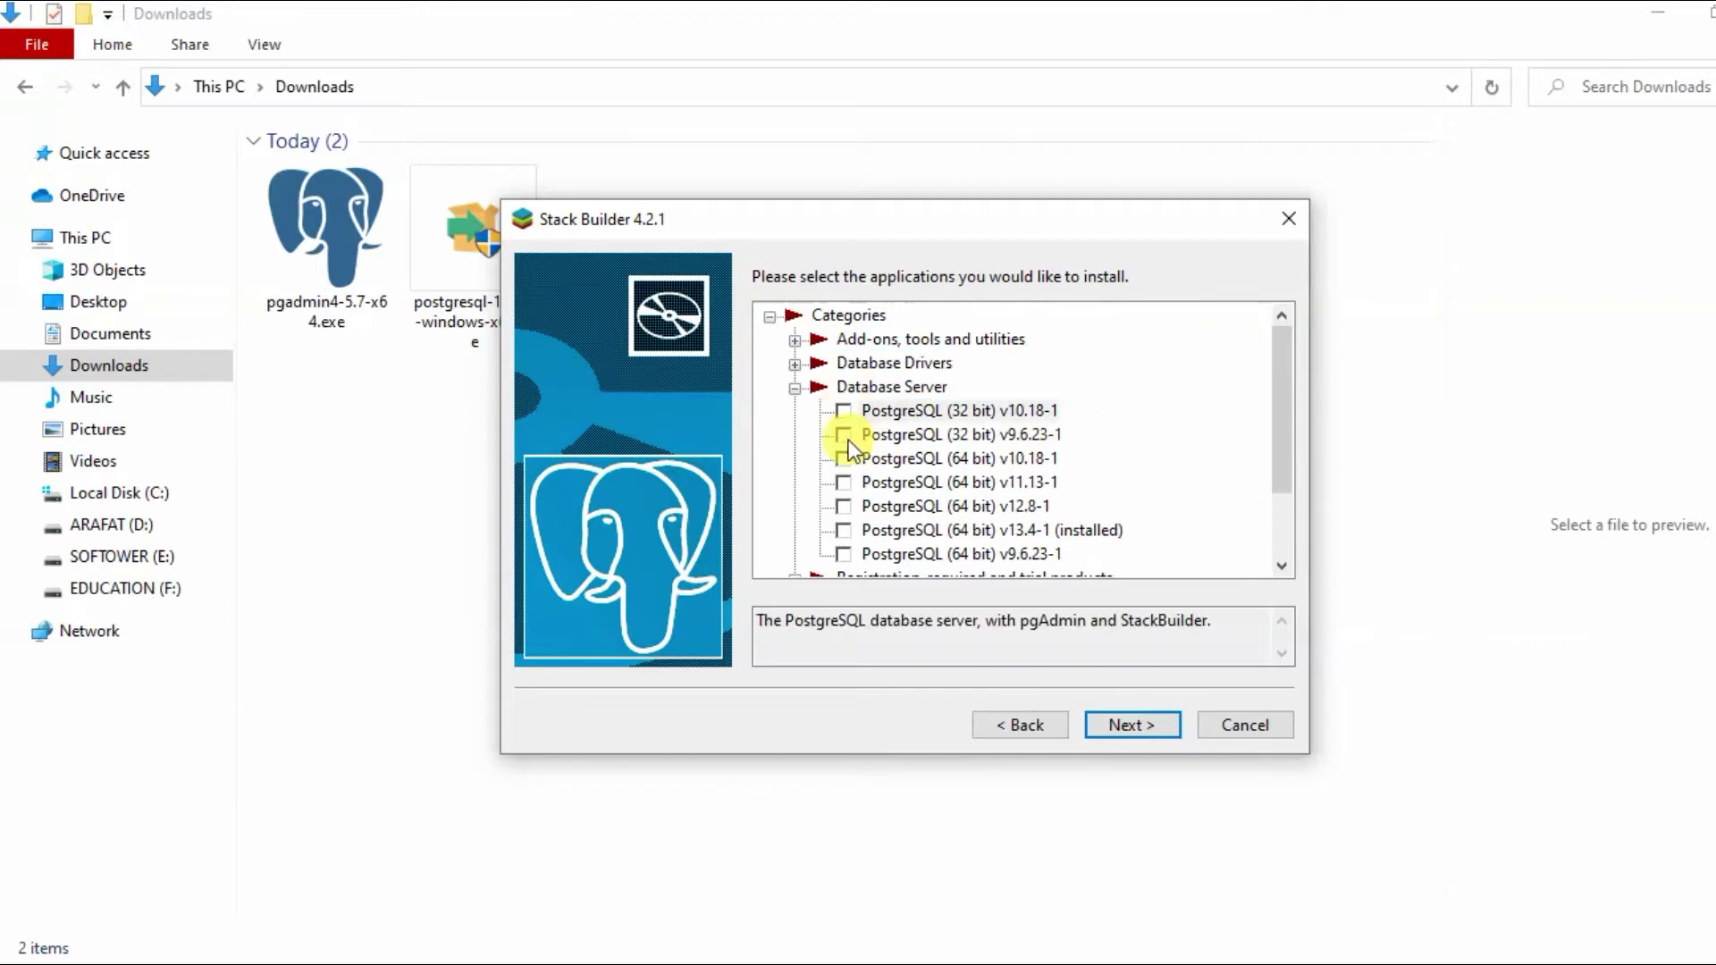
pyautogui.click(849, 413)
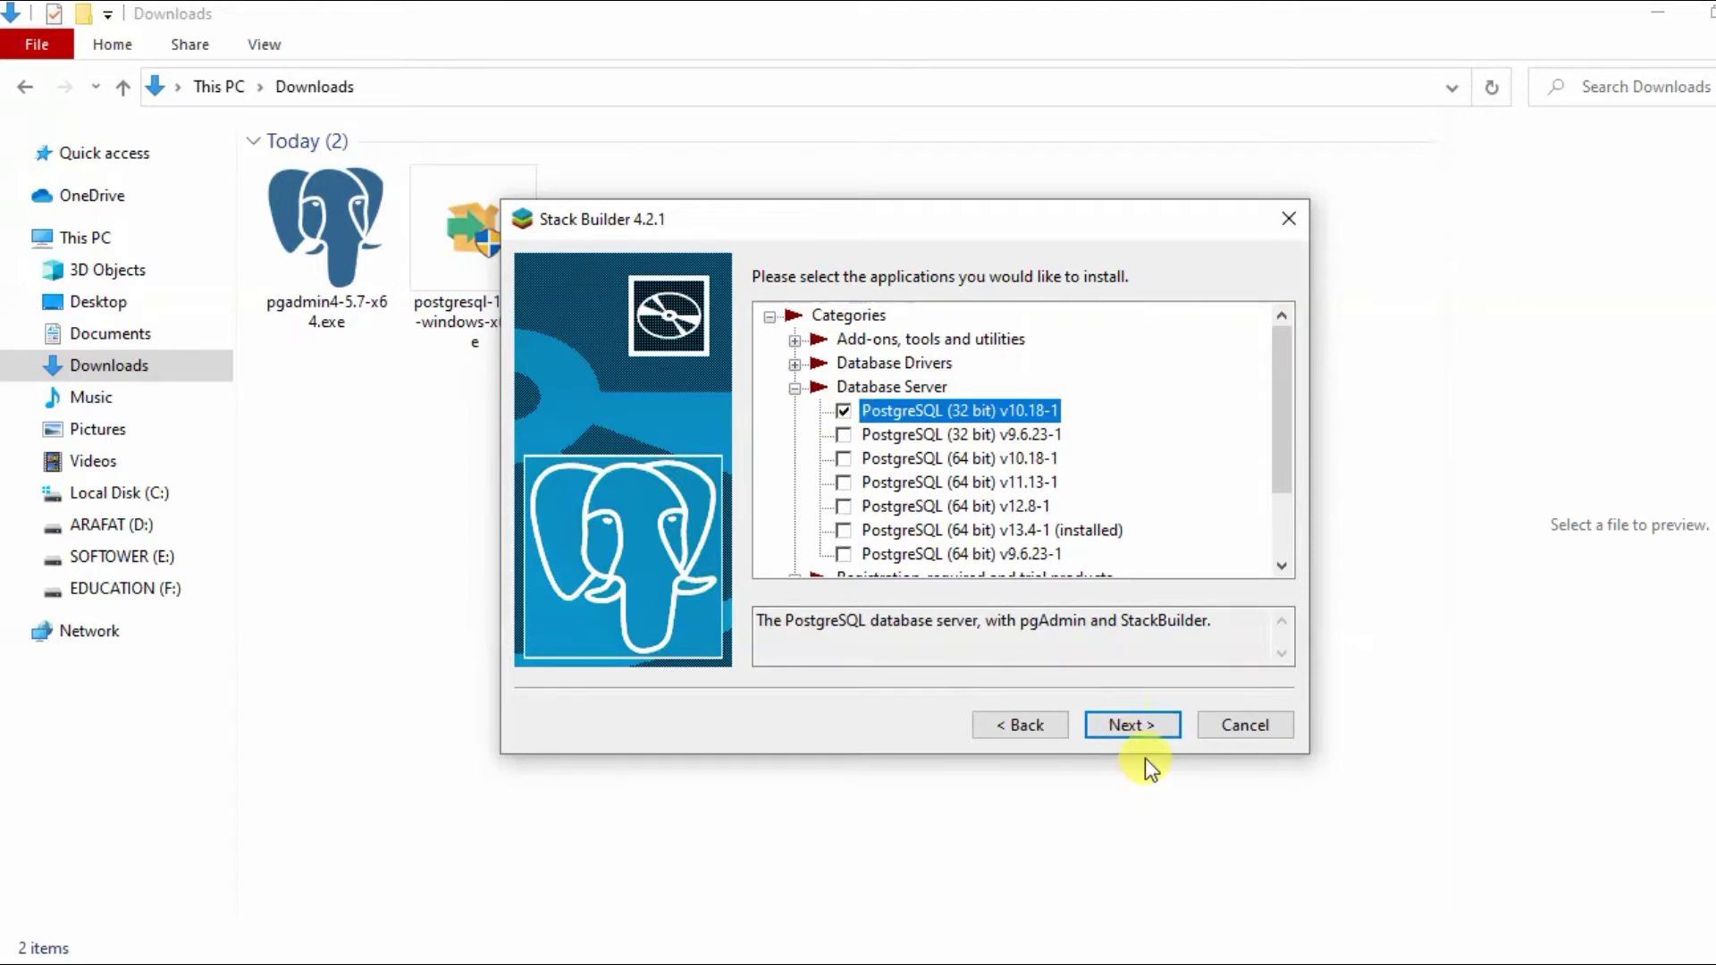
pyautogui.click(1131, 726)
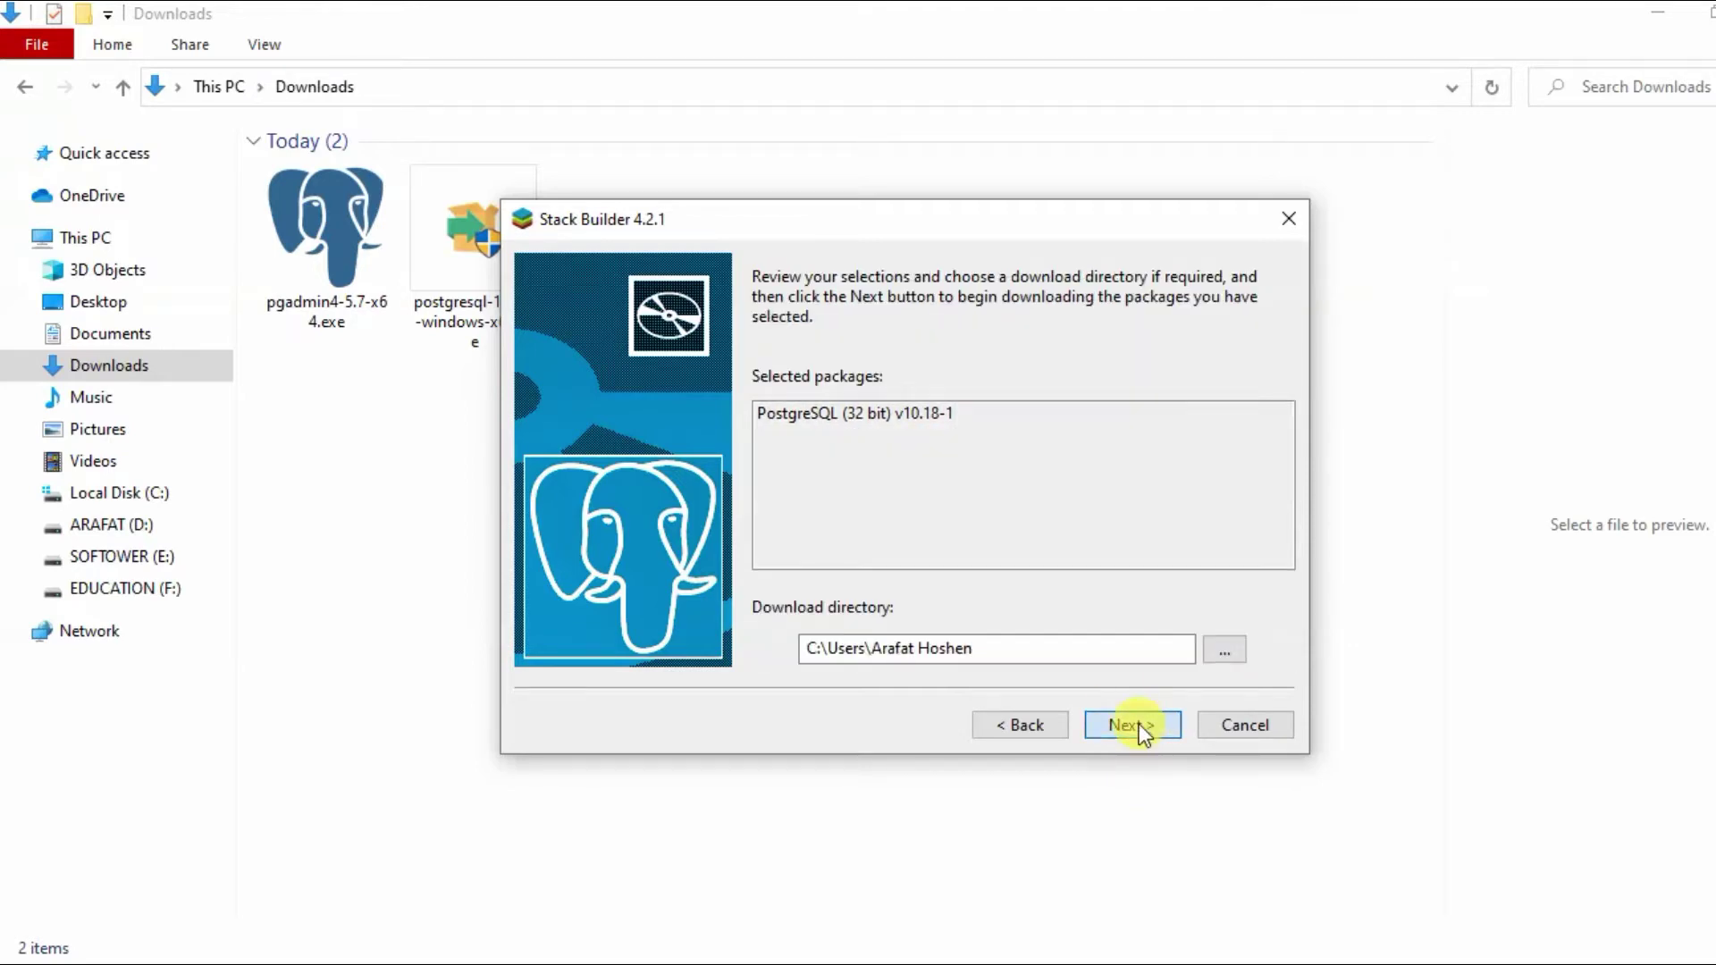
pyautogui.click(1137, 726)
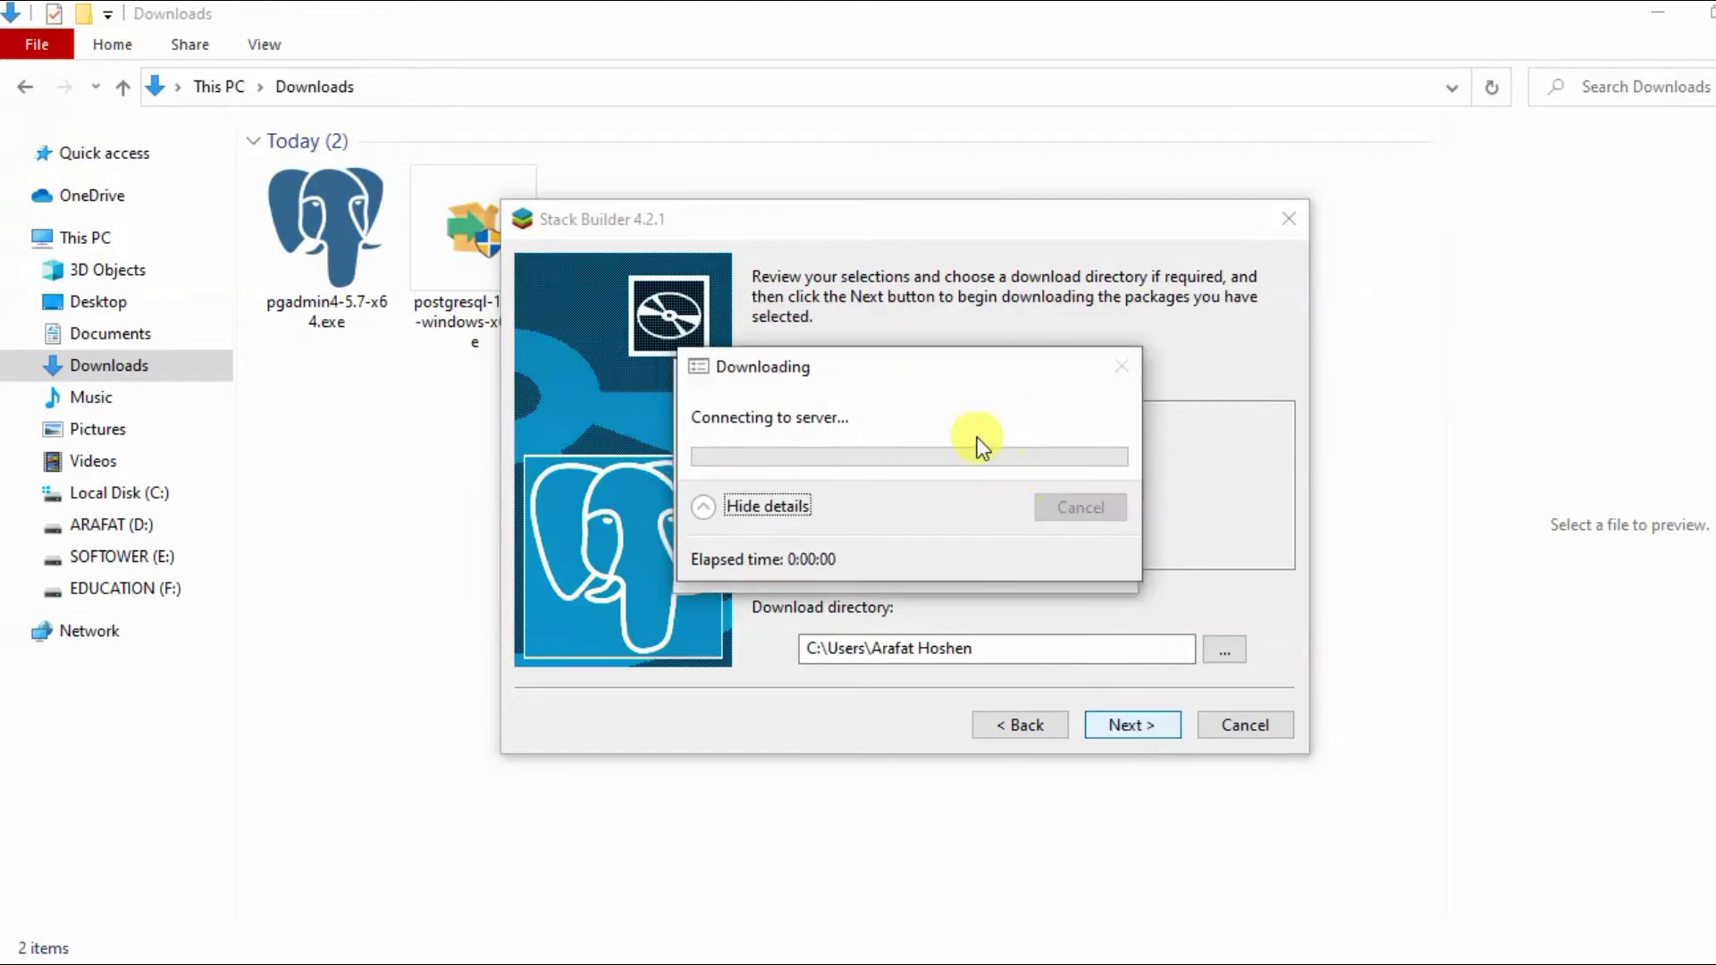
# Step: Dismiss the file removal error and skip installing the downloaded package
pyautogui.moveTo(940, 367); pyautogui.dragTo(1410, 257)
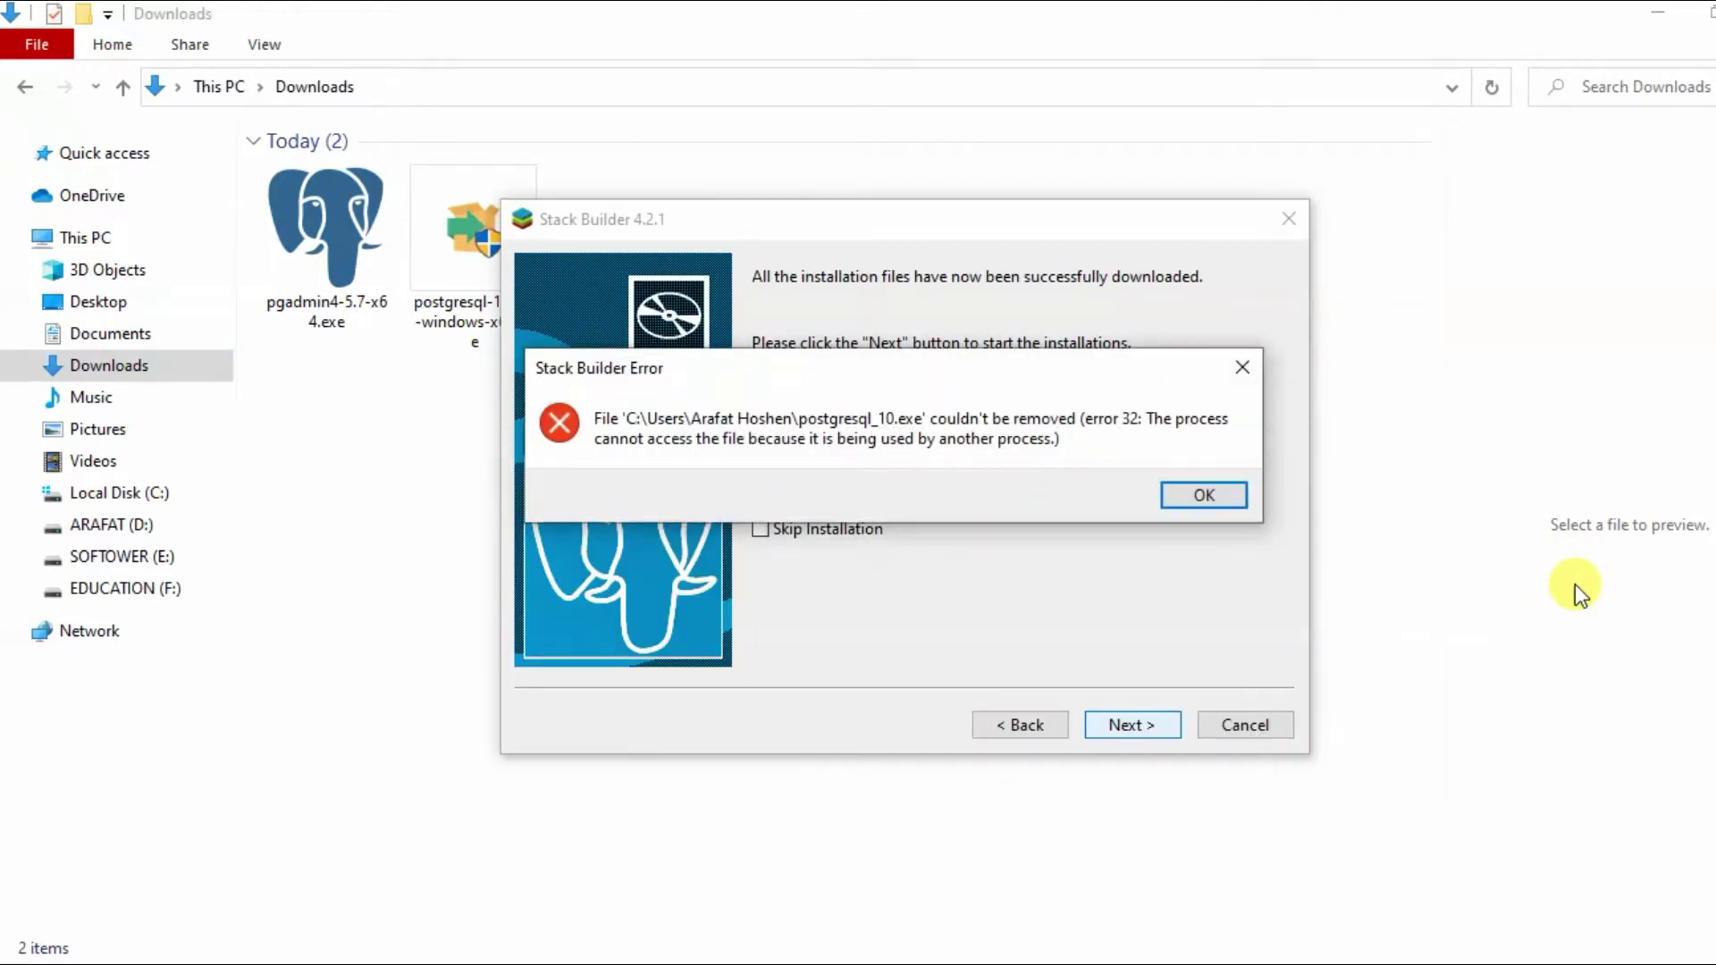
pyautogui.click(1231, 500)
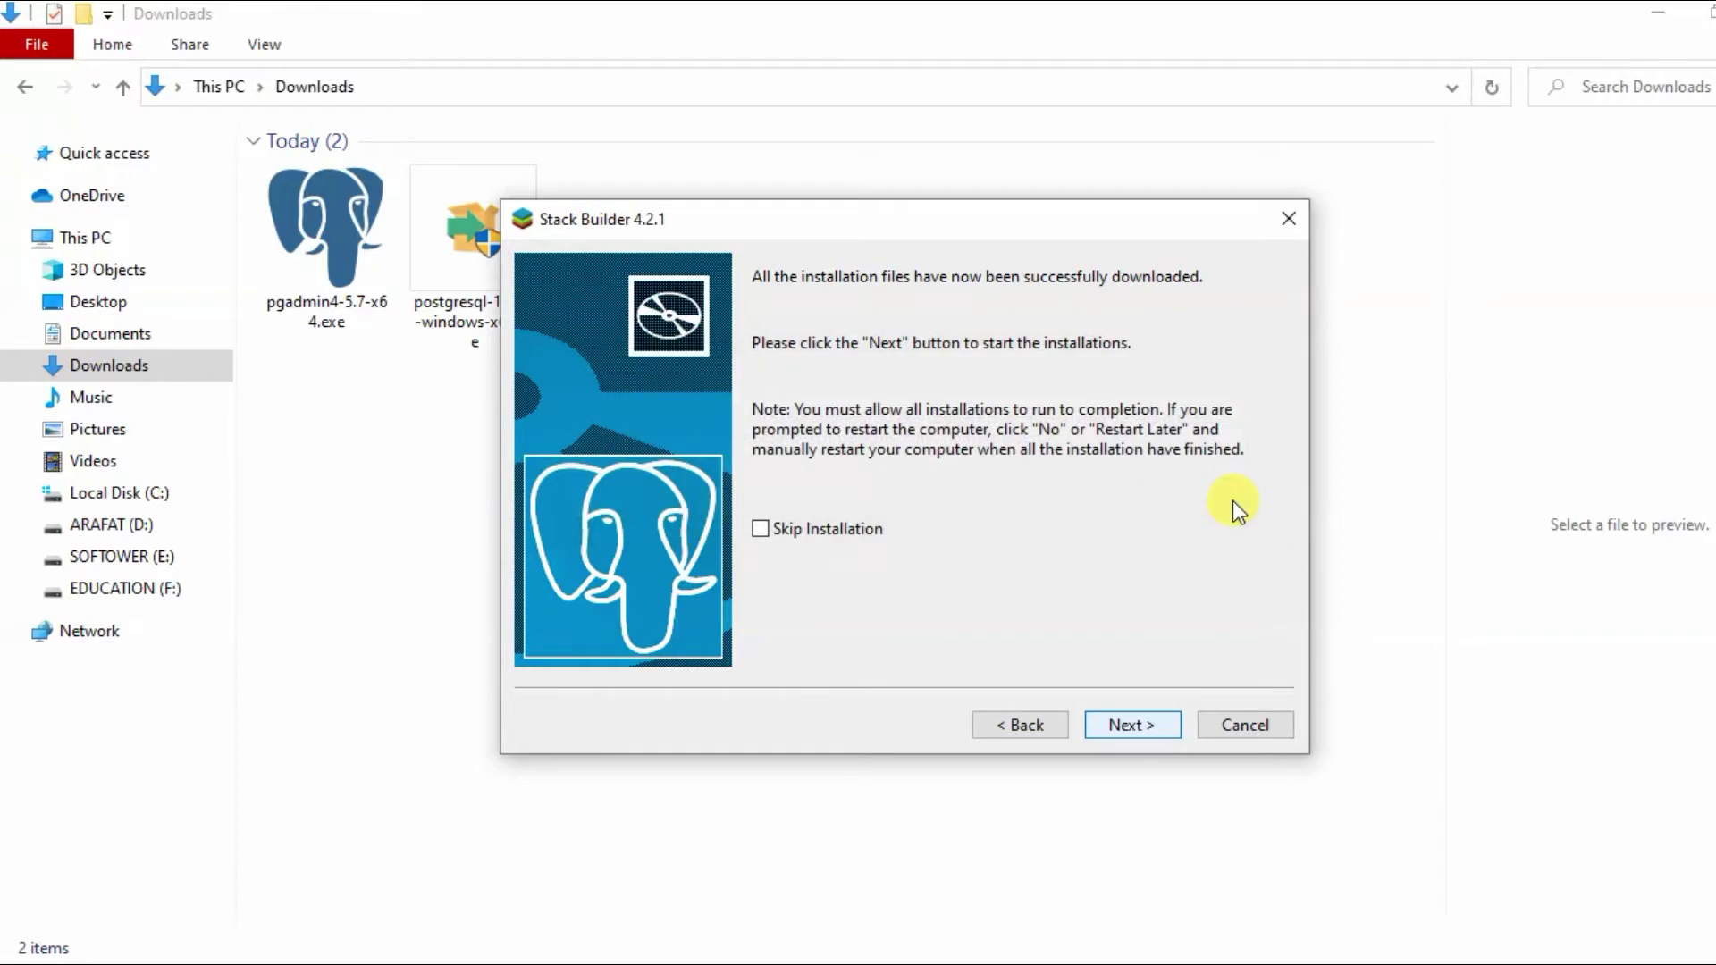
pyautogui.click(761, 530)
pyautogui.click(1147, 715)
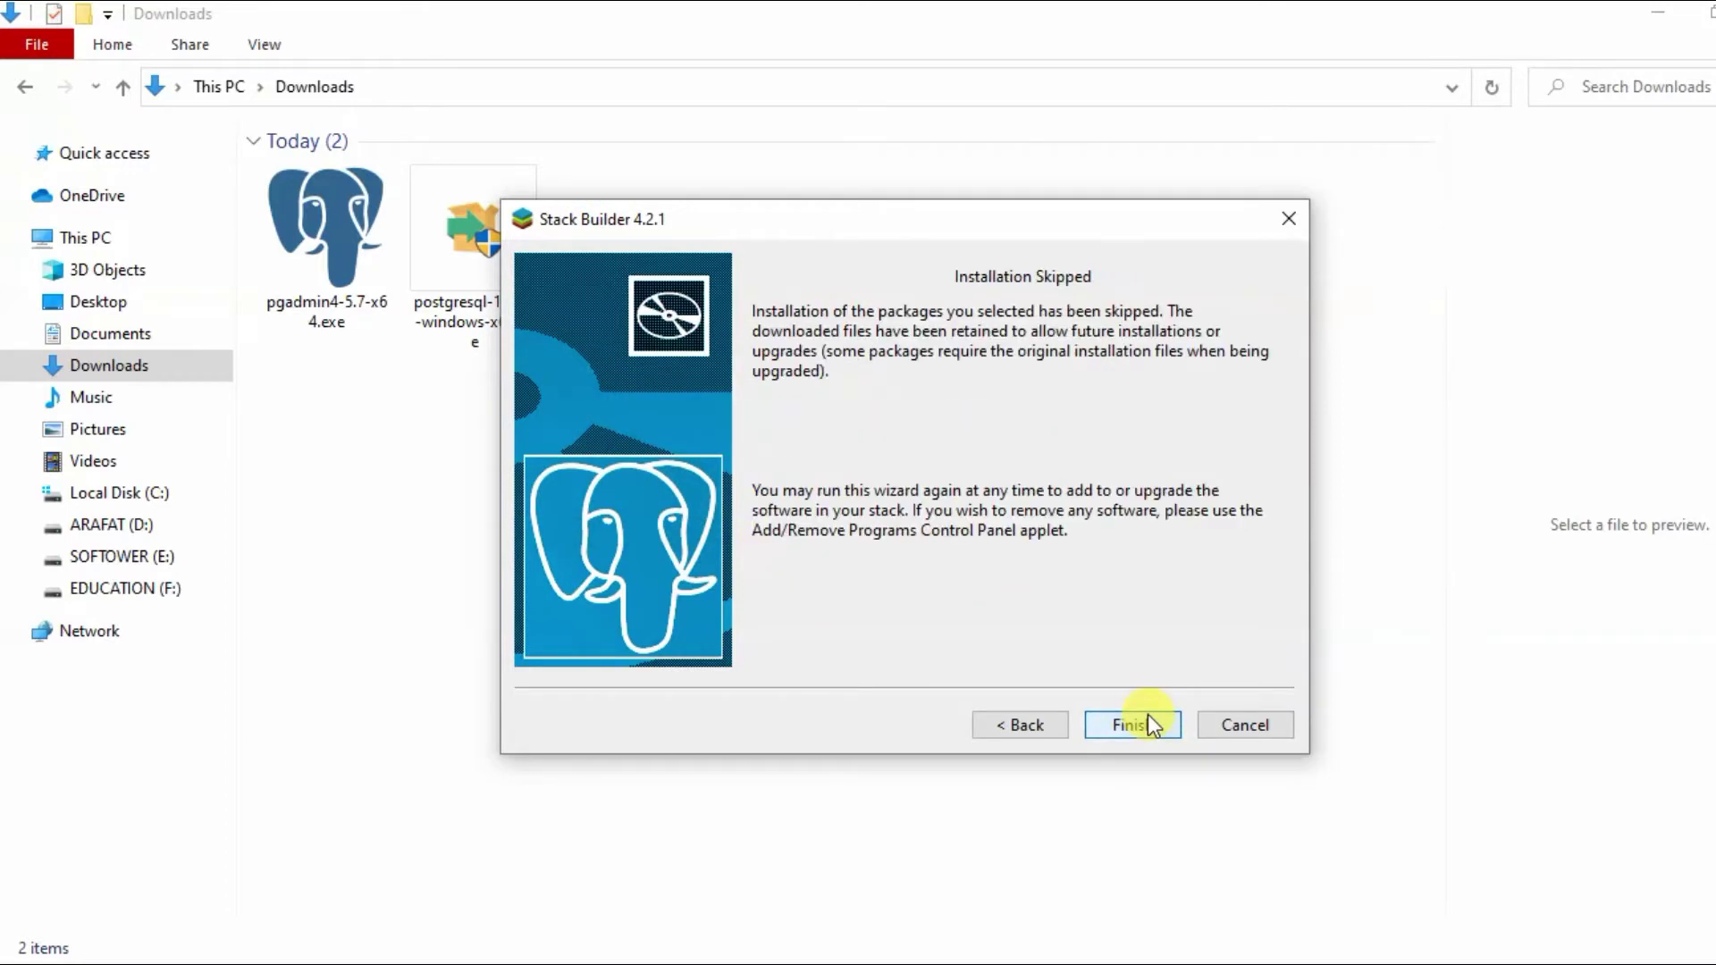
# Step: Close Stack Builder, then start the pgAdmin 4 5.7 installer for the current user only and accept the licence
pyautogui.click(1148, 722)
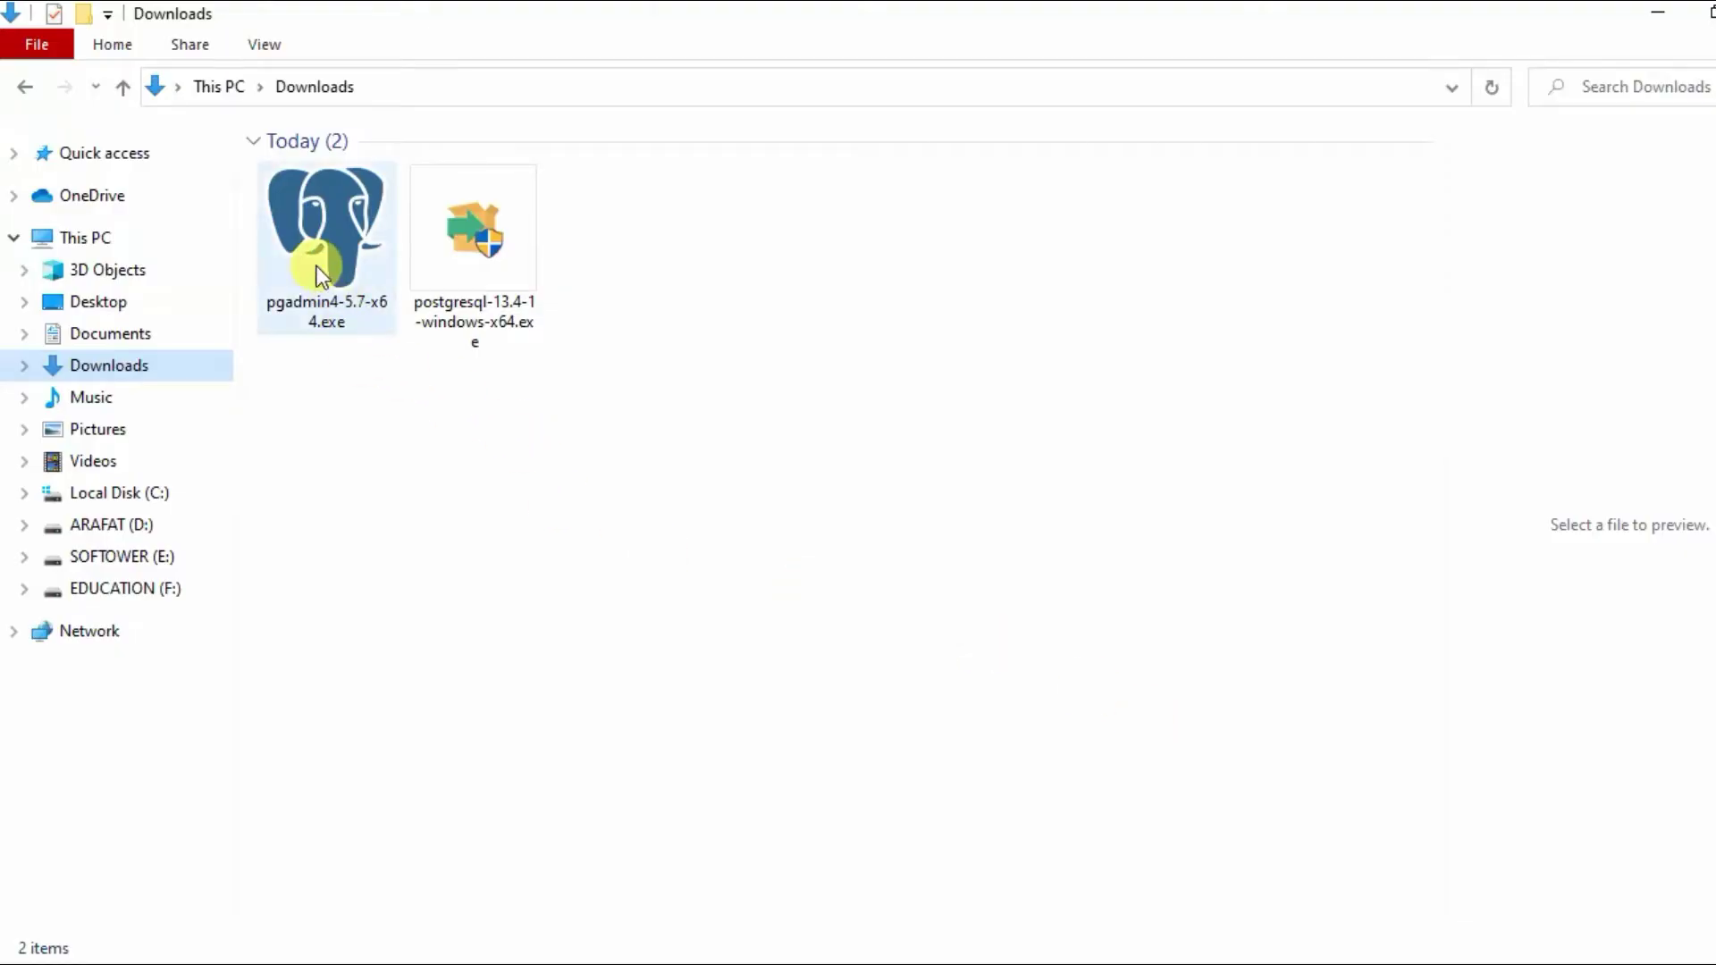
pyautogui.doubleClick(317, 255)
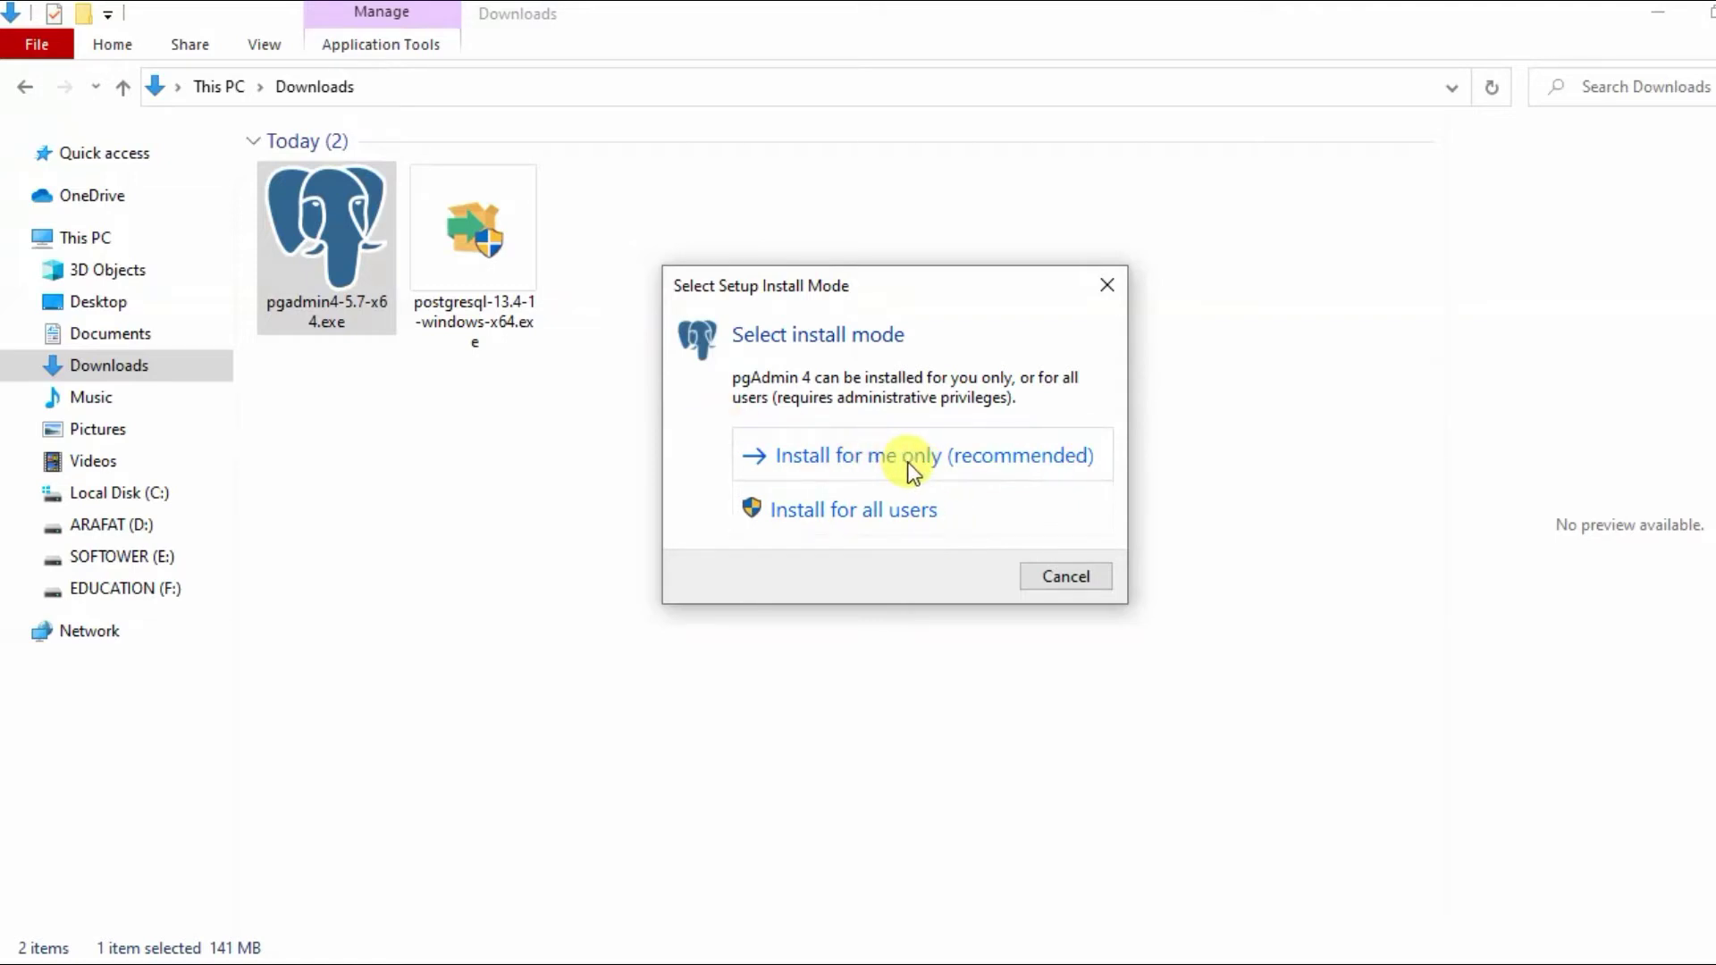
pyautogui.click(877, 458)
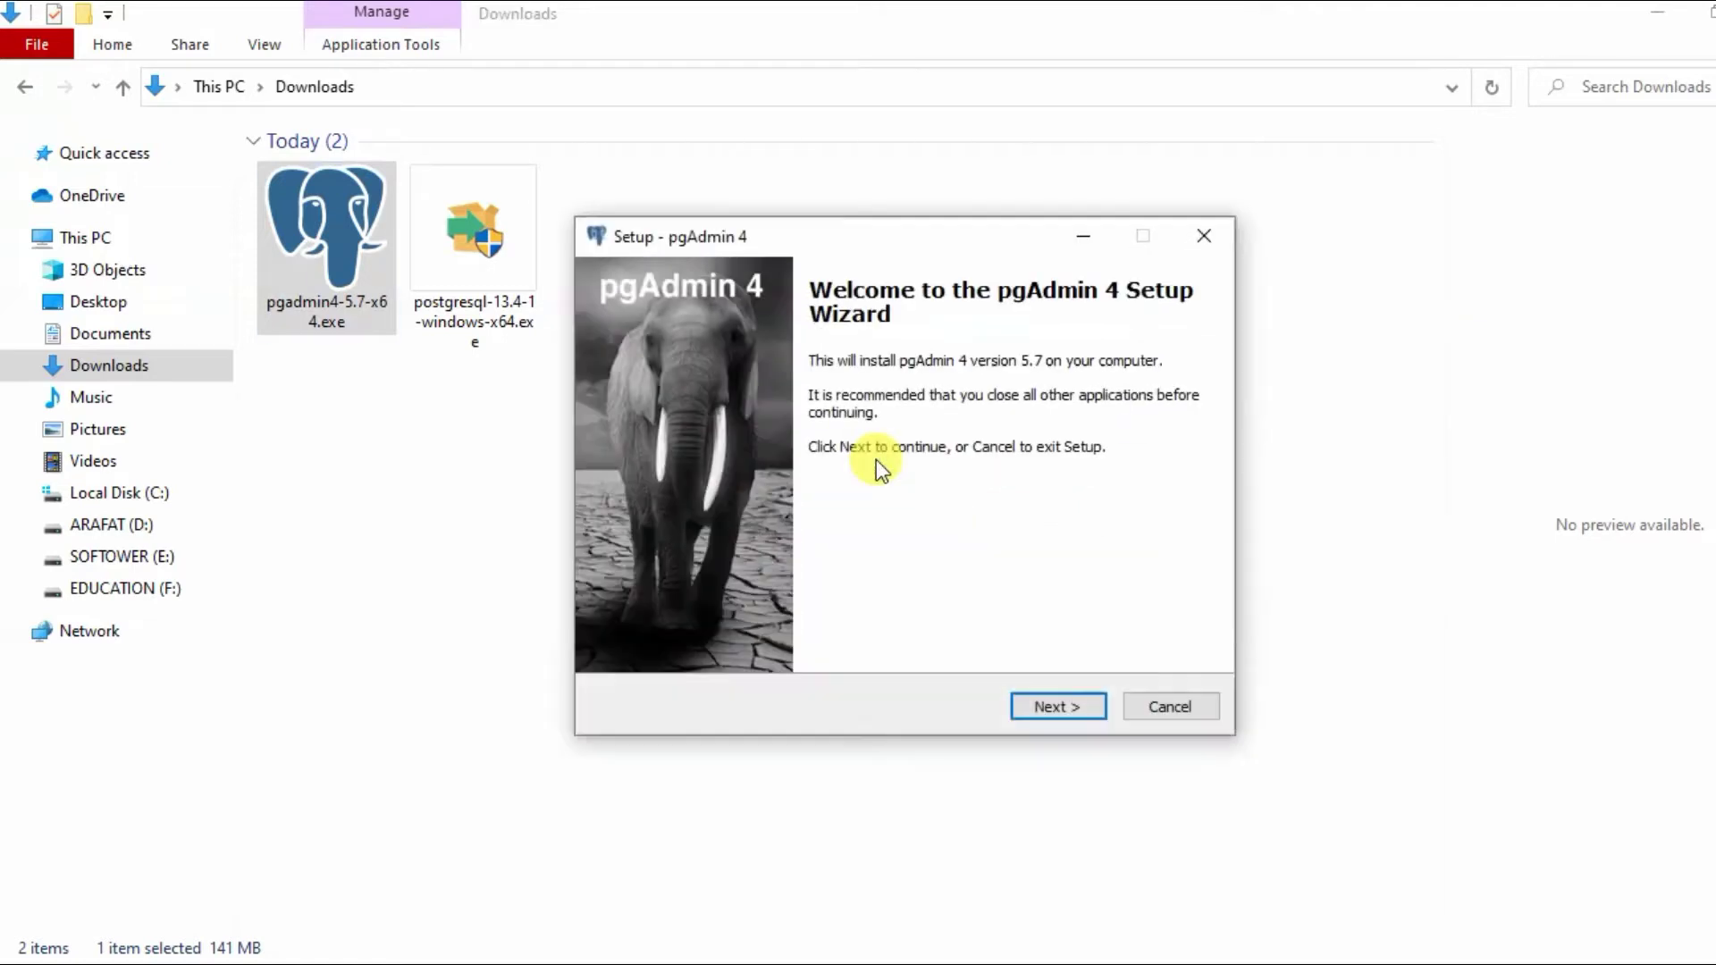
pyautogui.click(1049, 702)
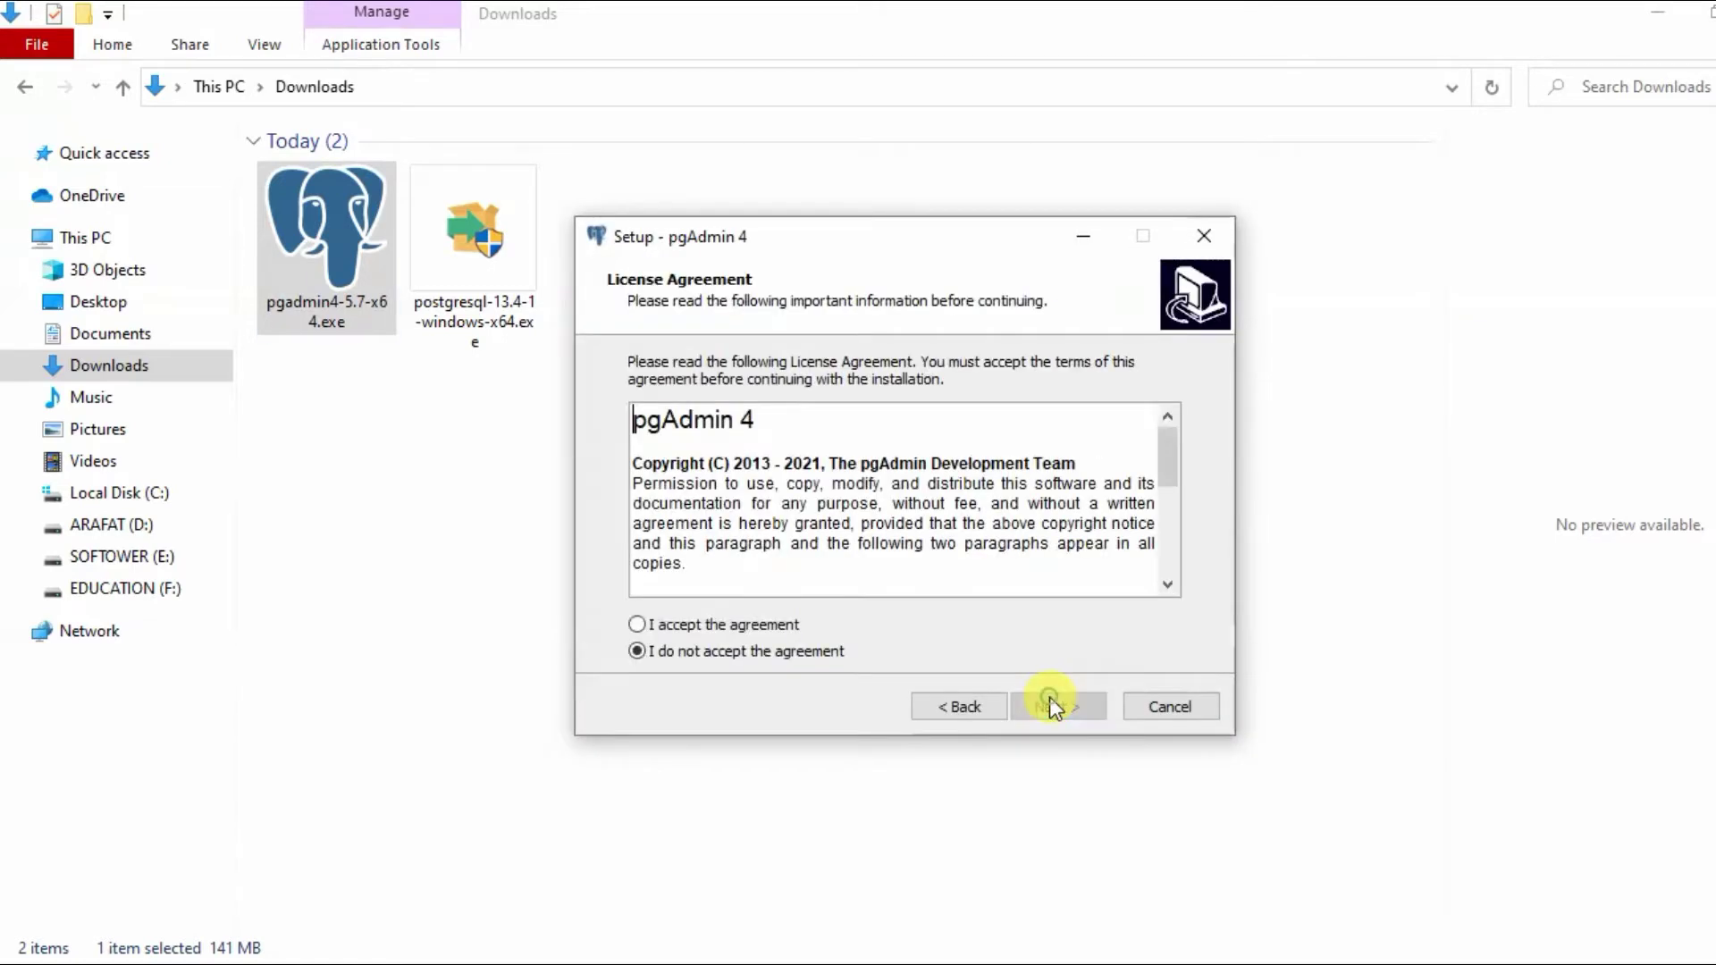
pyautogui.click(681, 626)
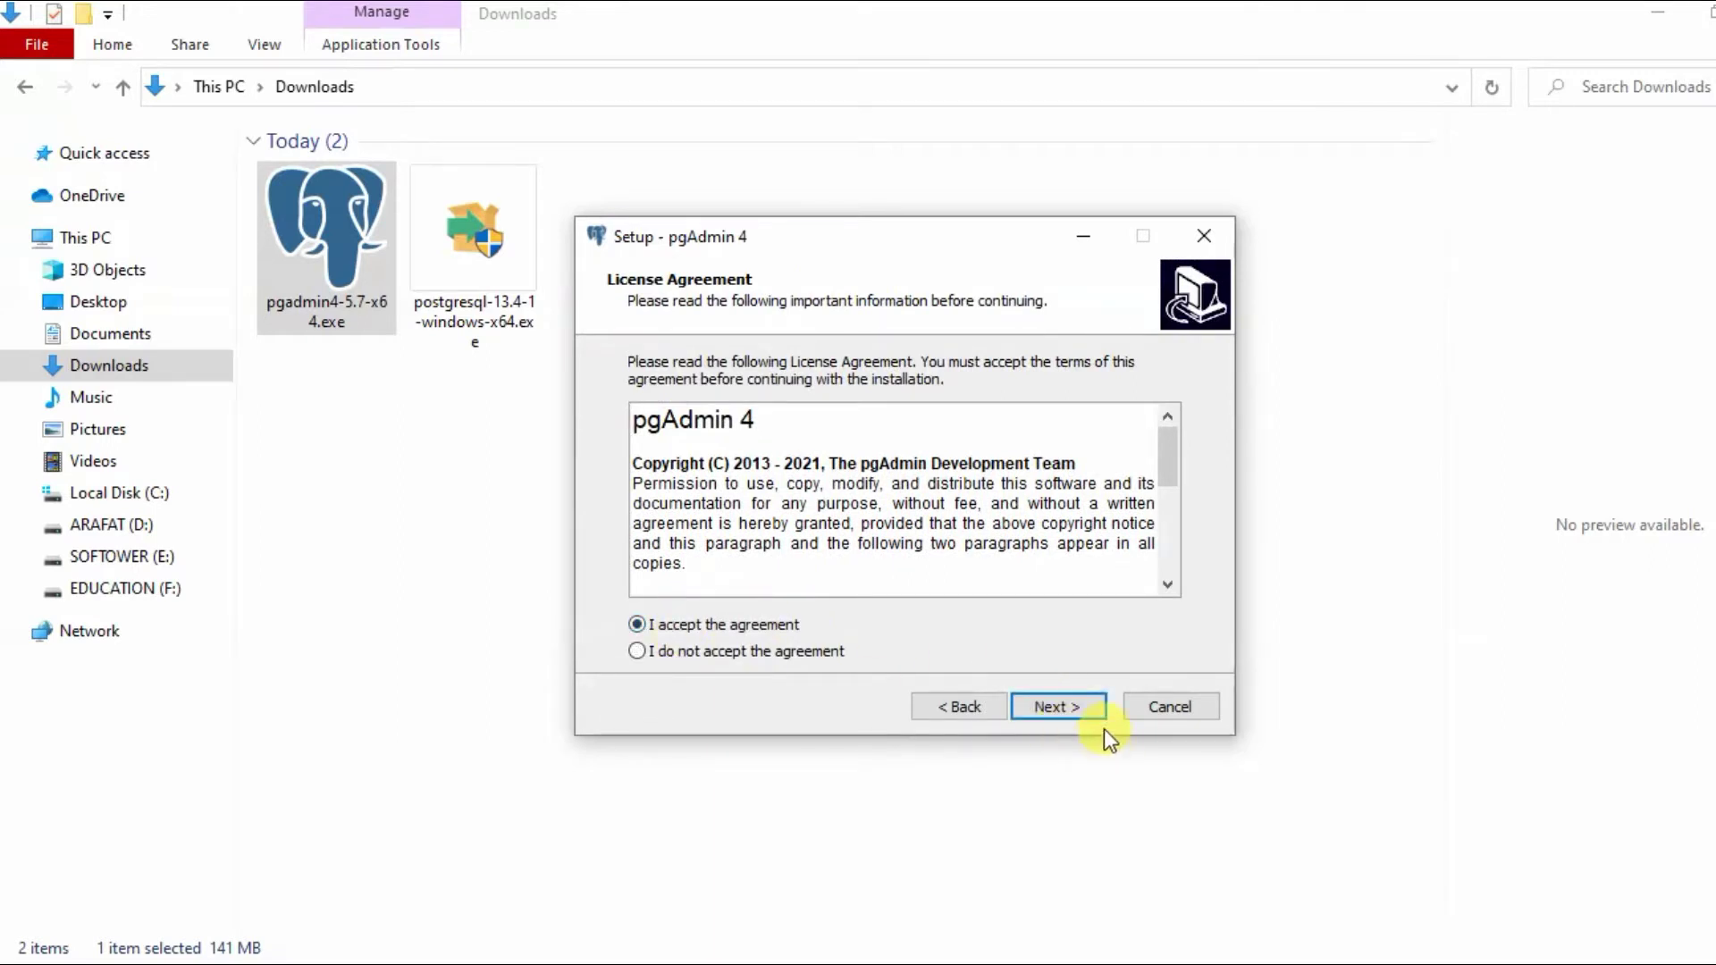
pyautogui.click(1079, 706)
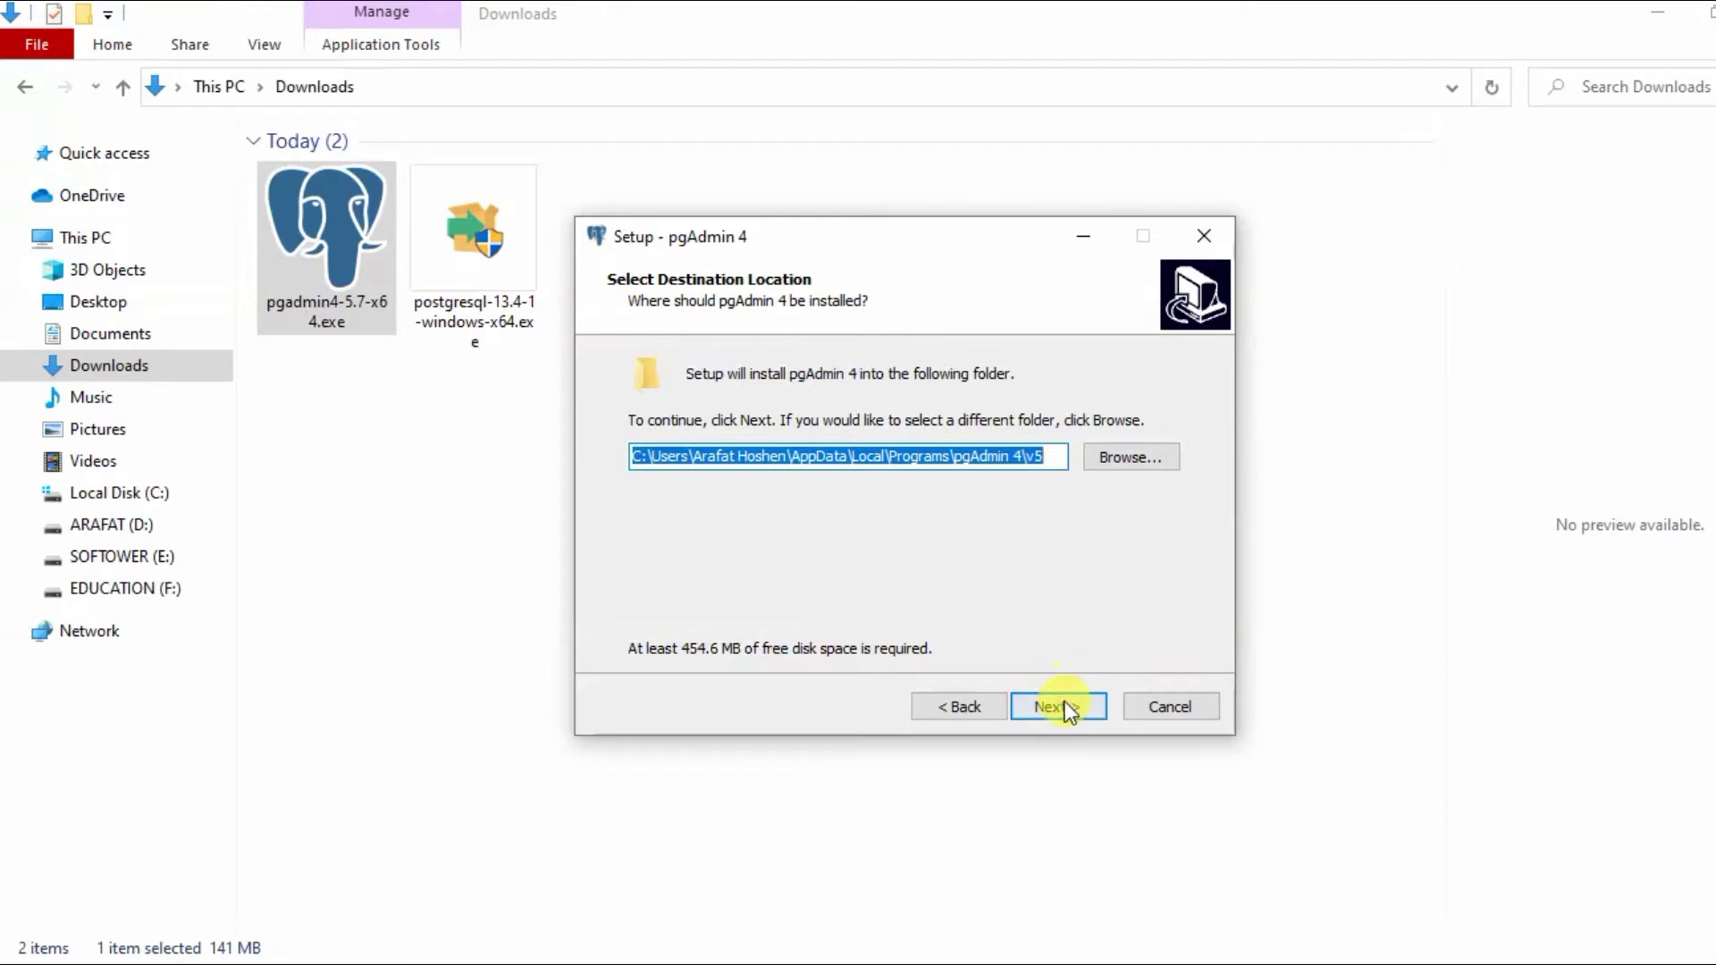
# Step: Install pgAdmin 4 into the default existing folder and close the finished setup
pyautogui.click(1066, 708)
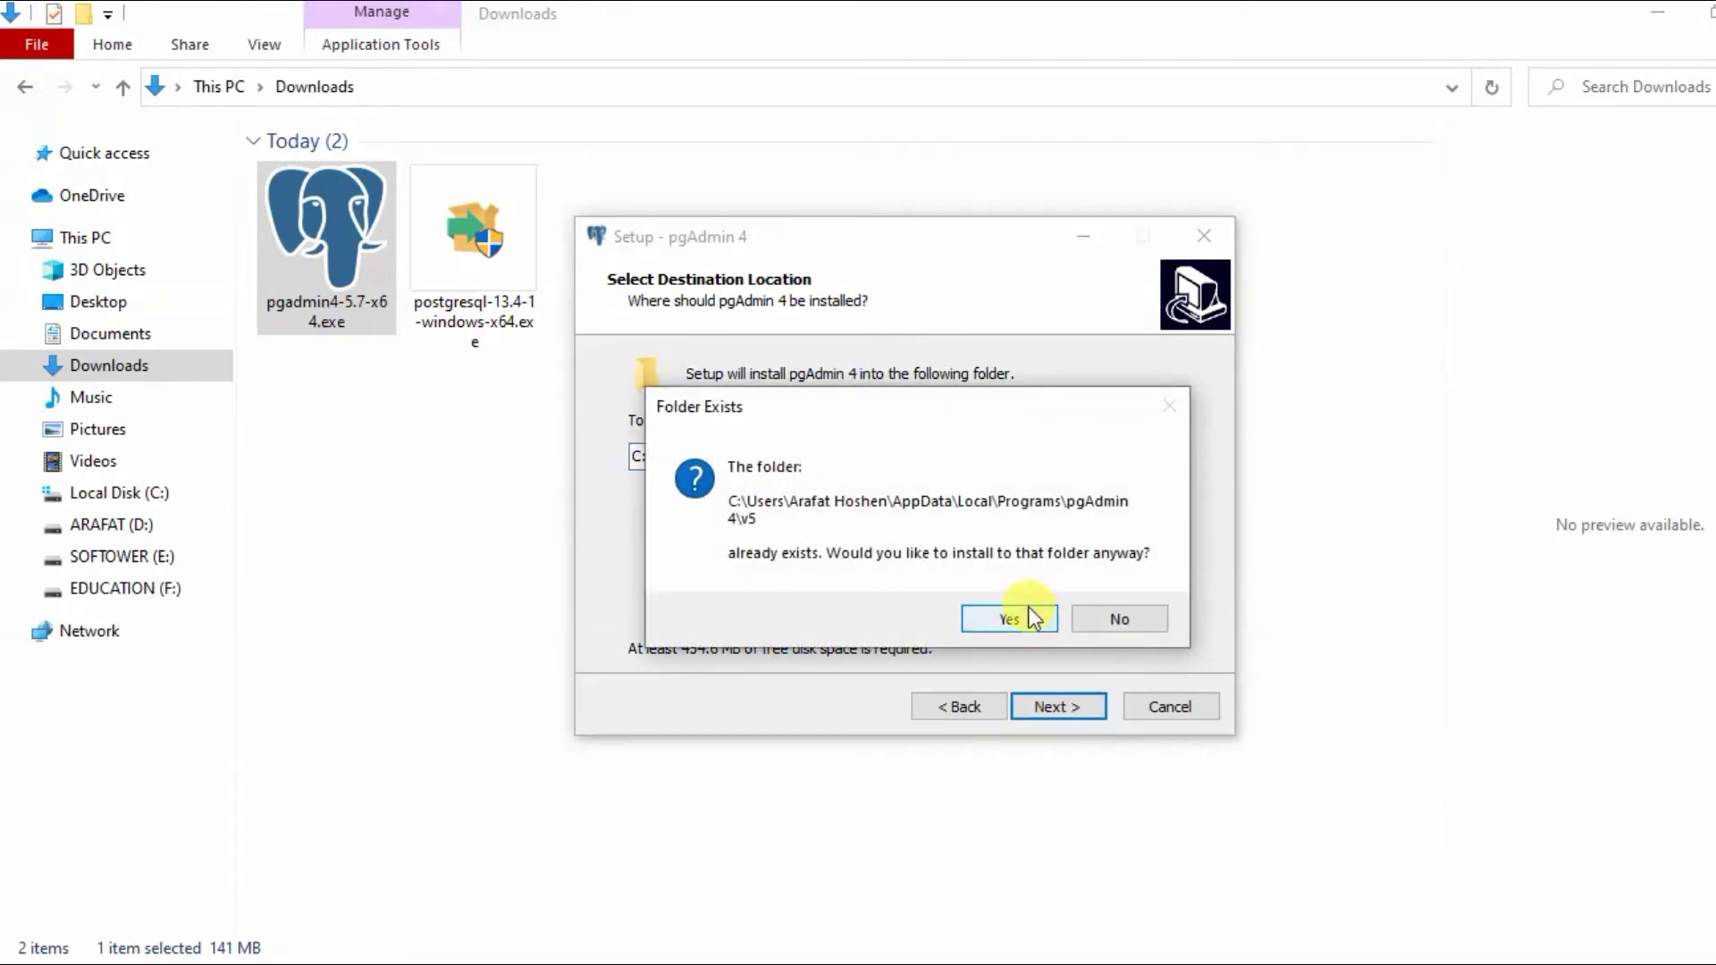
pyautogui.click(1034, 618)
pyautogui.click(1059, 705)
pyautogui.click(1064, 706)
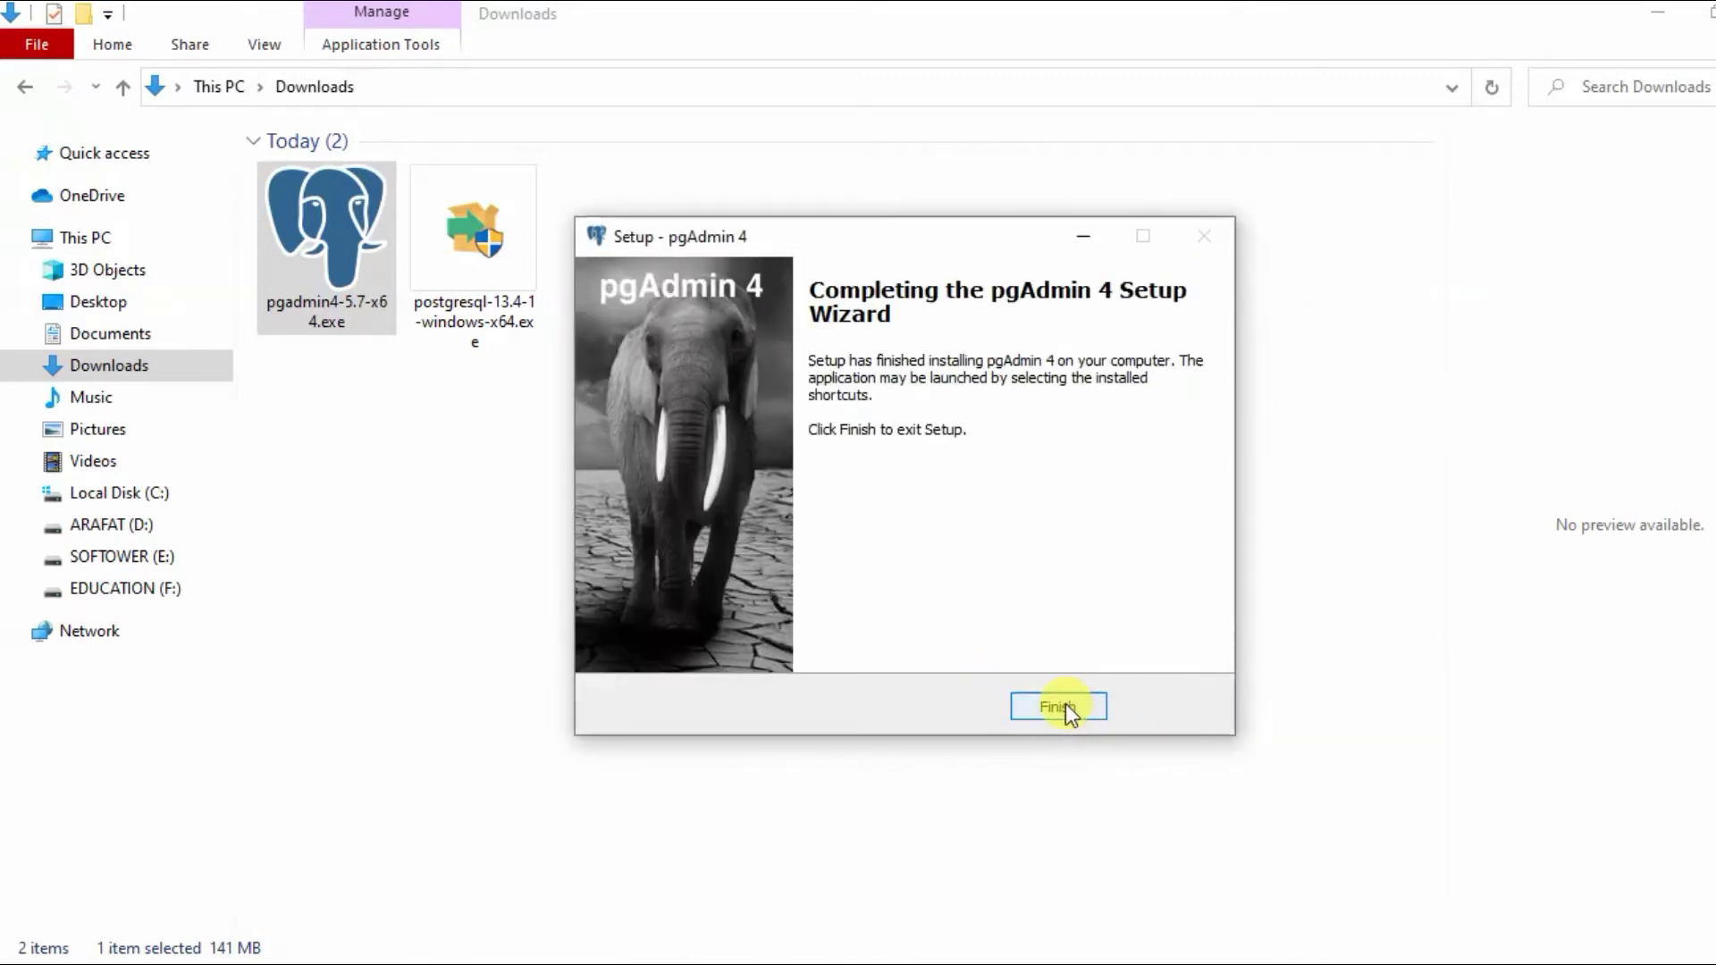
pyautogui.click(1065, 706)
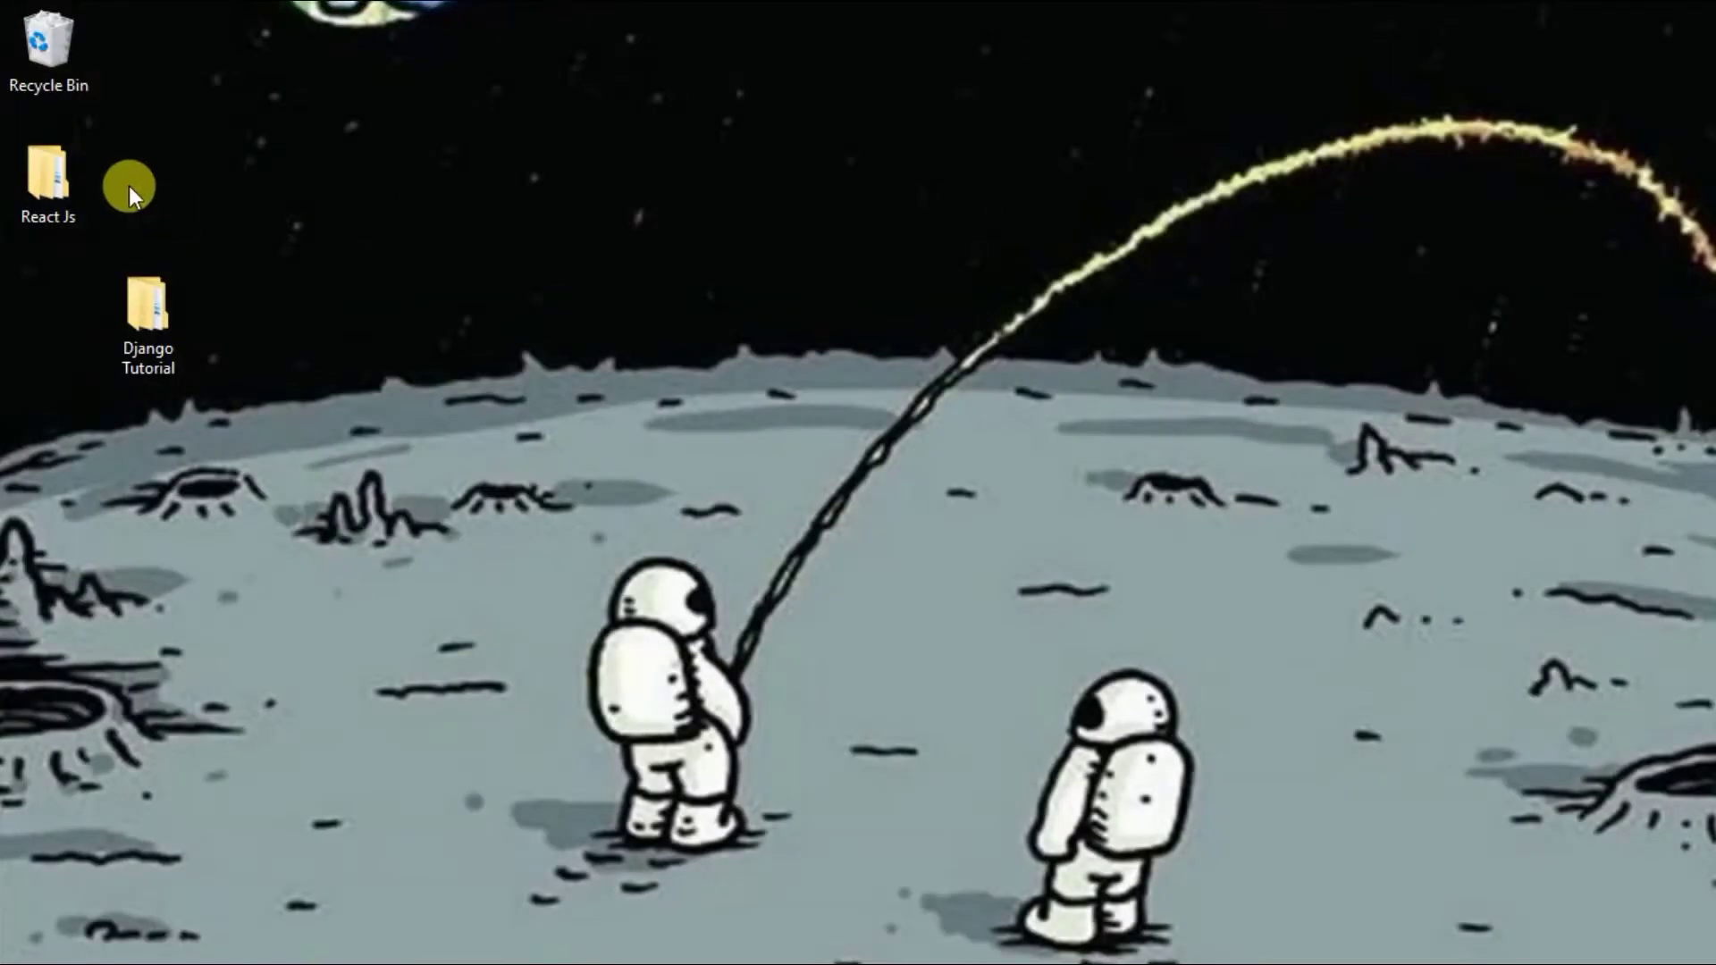
# Step: Launch pgAdmin 4 v5 from the Start menu and unlock saved passwords with the master password
pyautogui.click(32, 8)
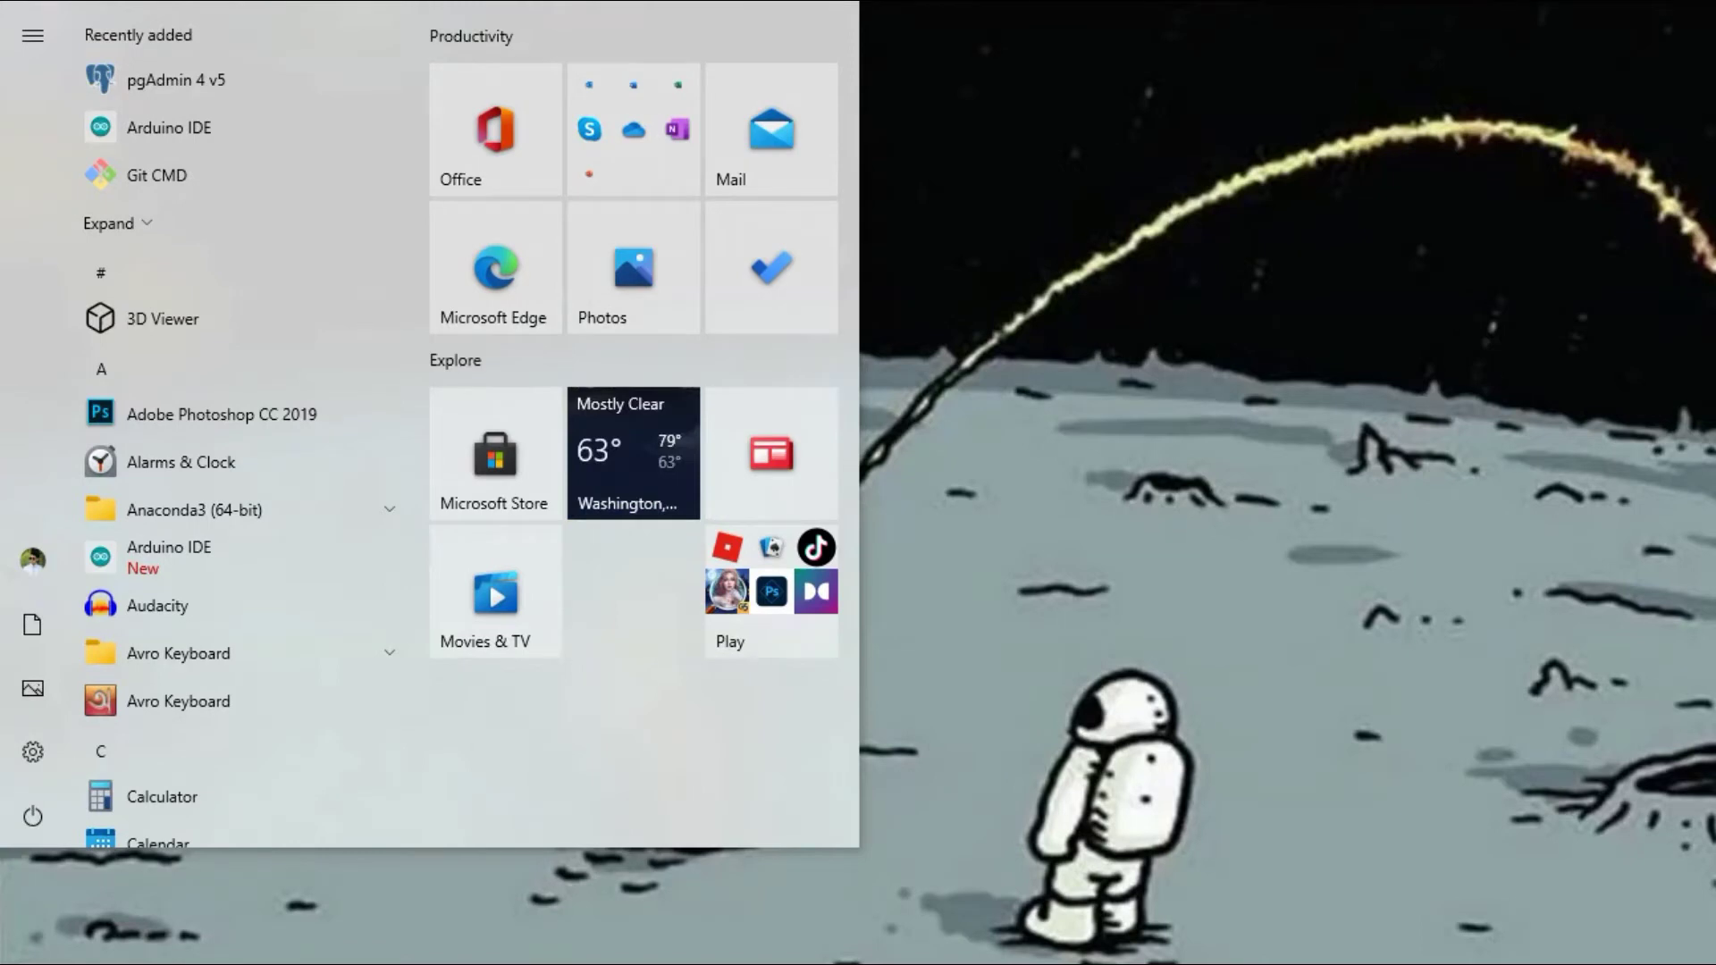
pyautogui.click(180, 79)
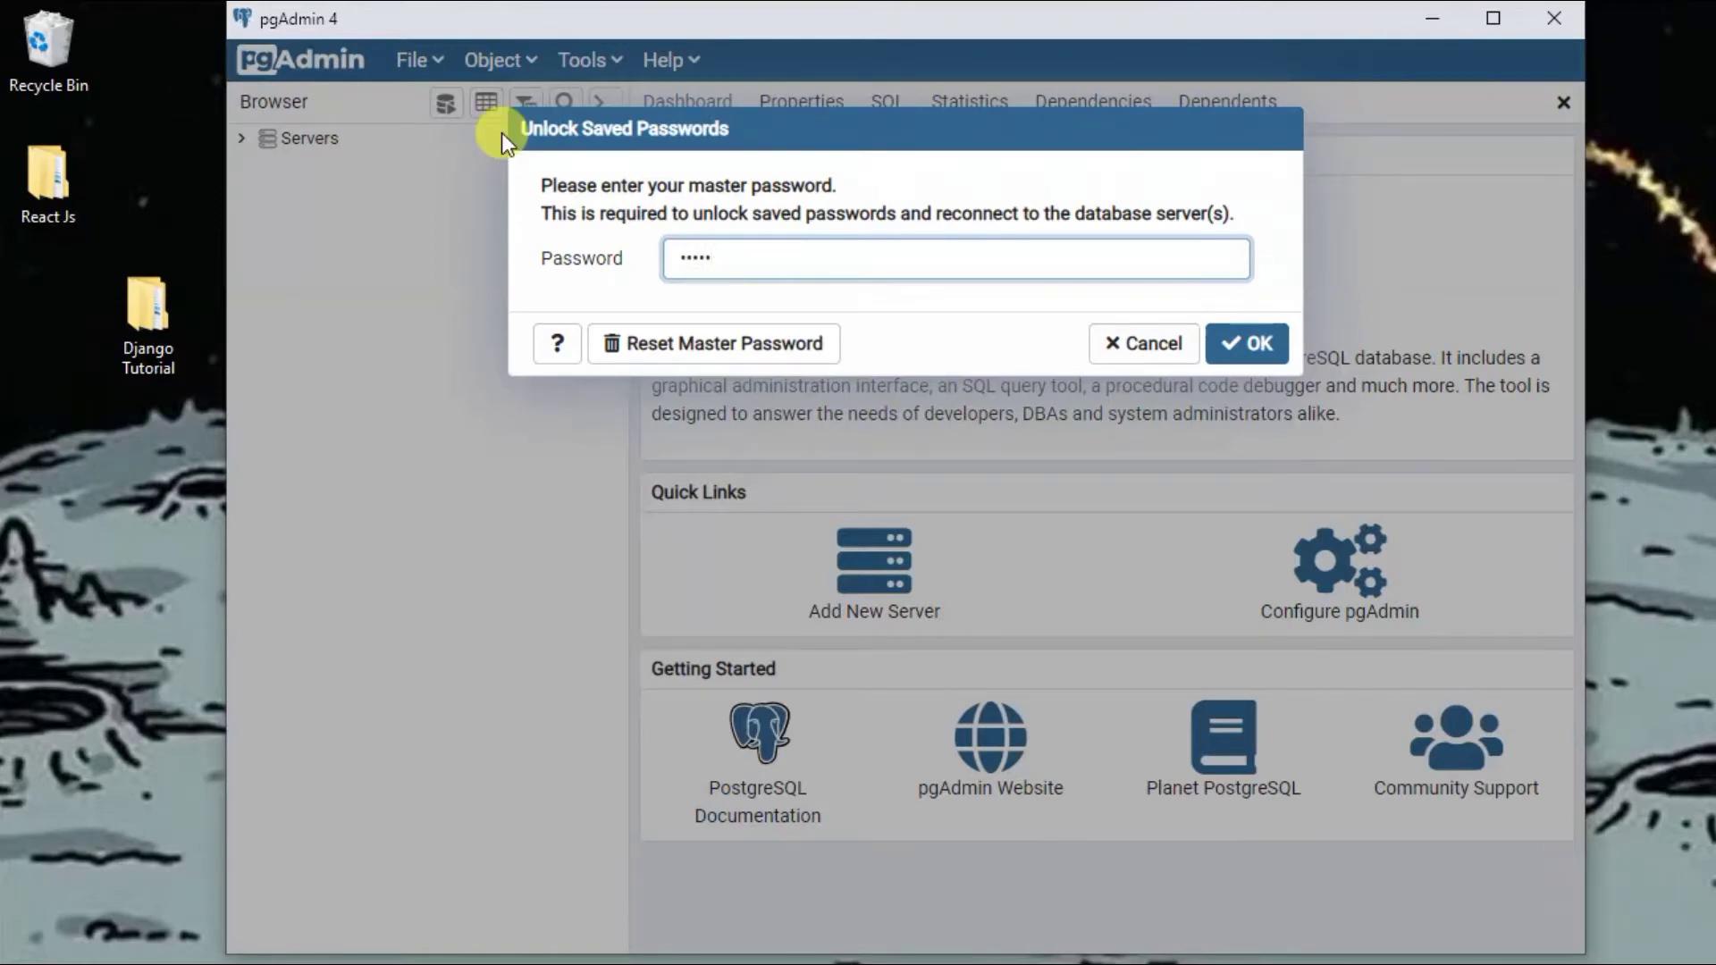
pyautogui.click(1260, 341)
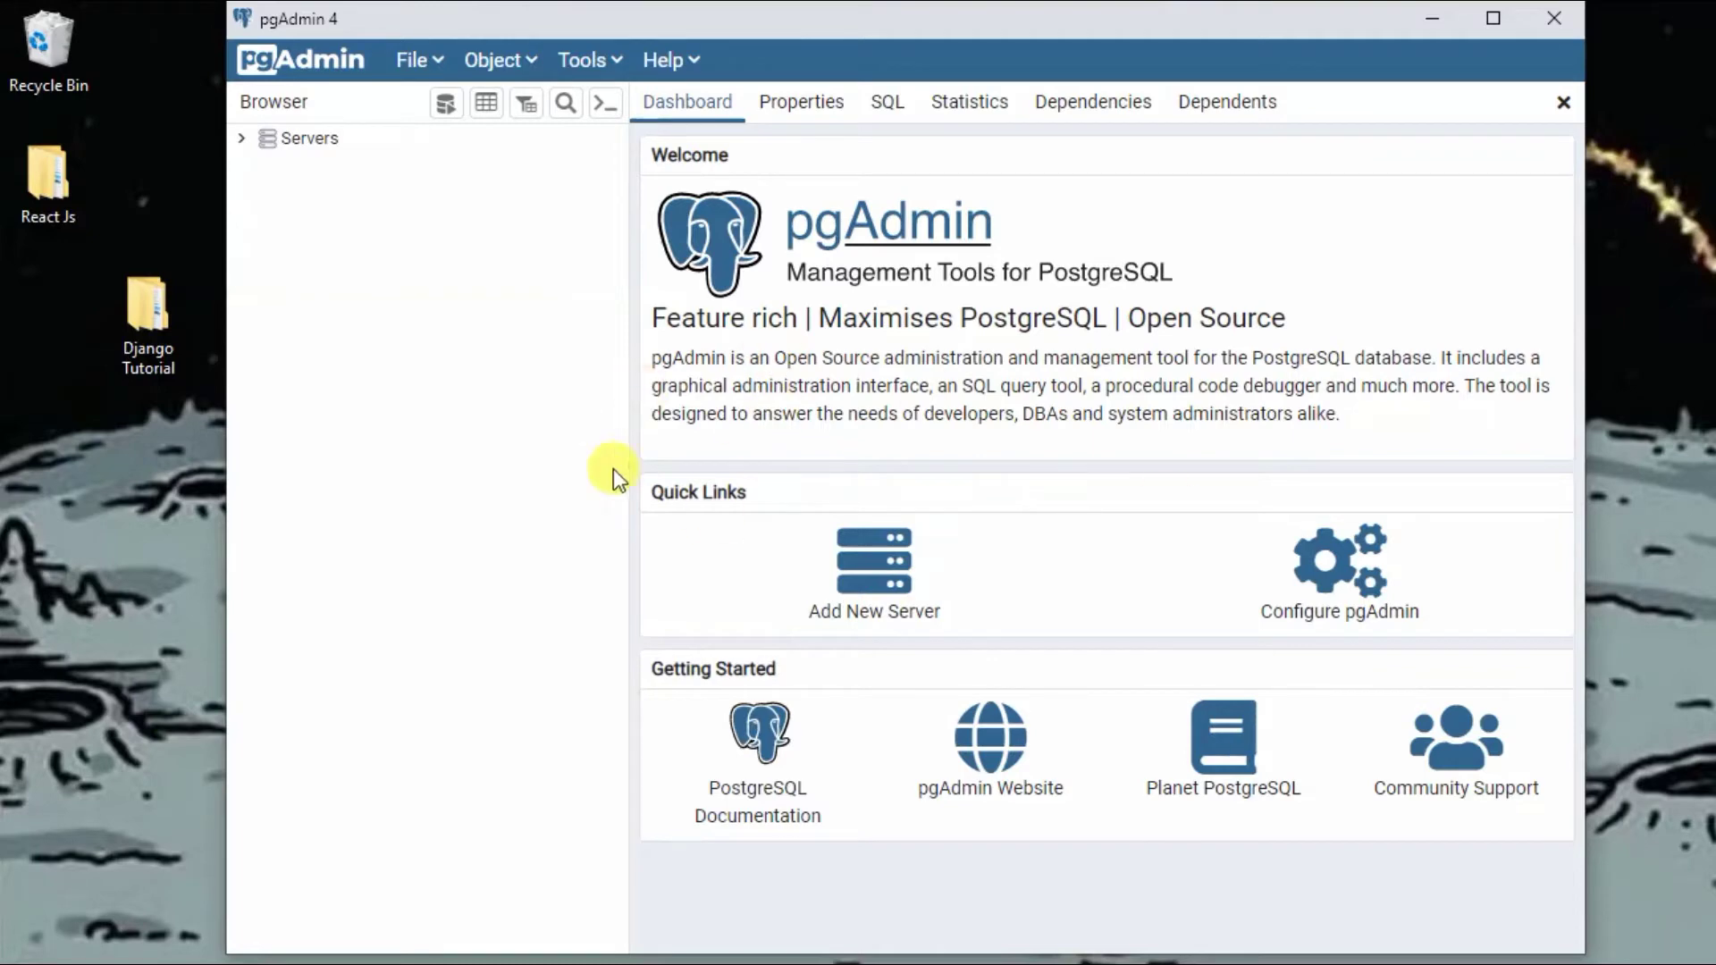
# Step: Open the Create - Server dialog from the Servers group's Create menu
pyautogui.rightClick(281, 147)
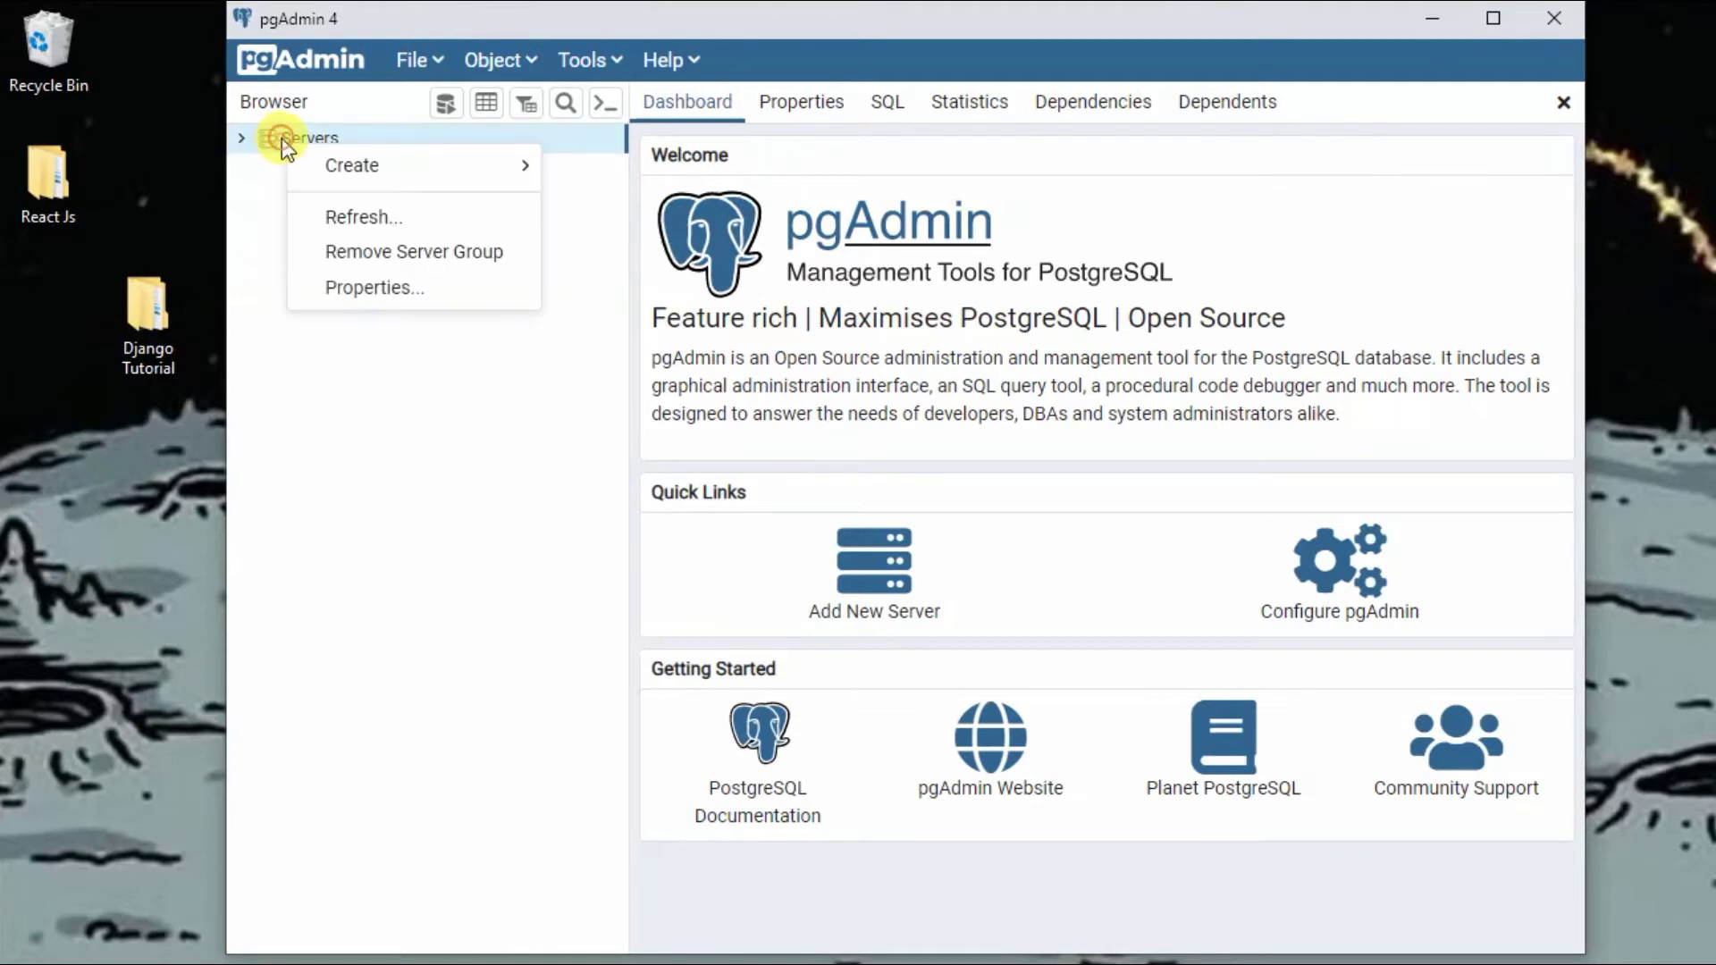
pyautogui.moveTo(345, 165)
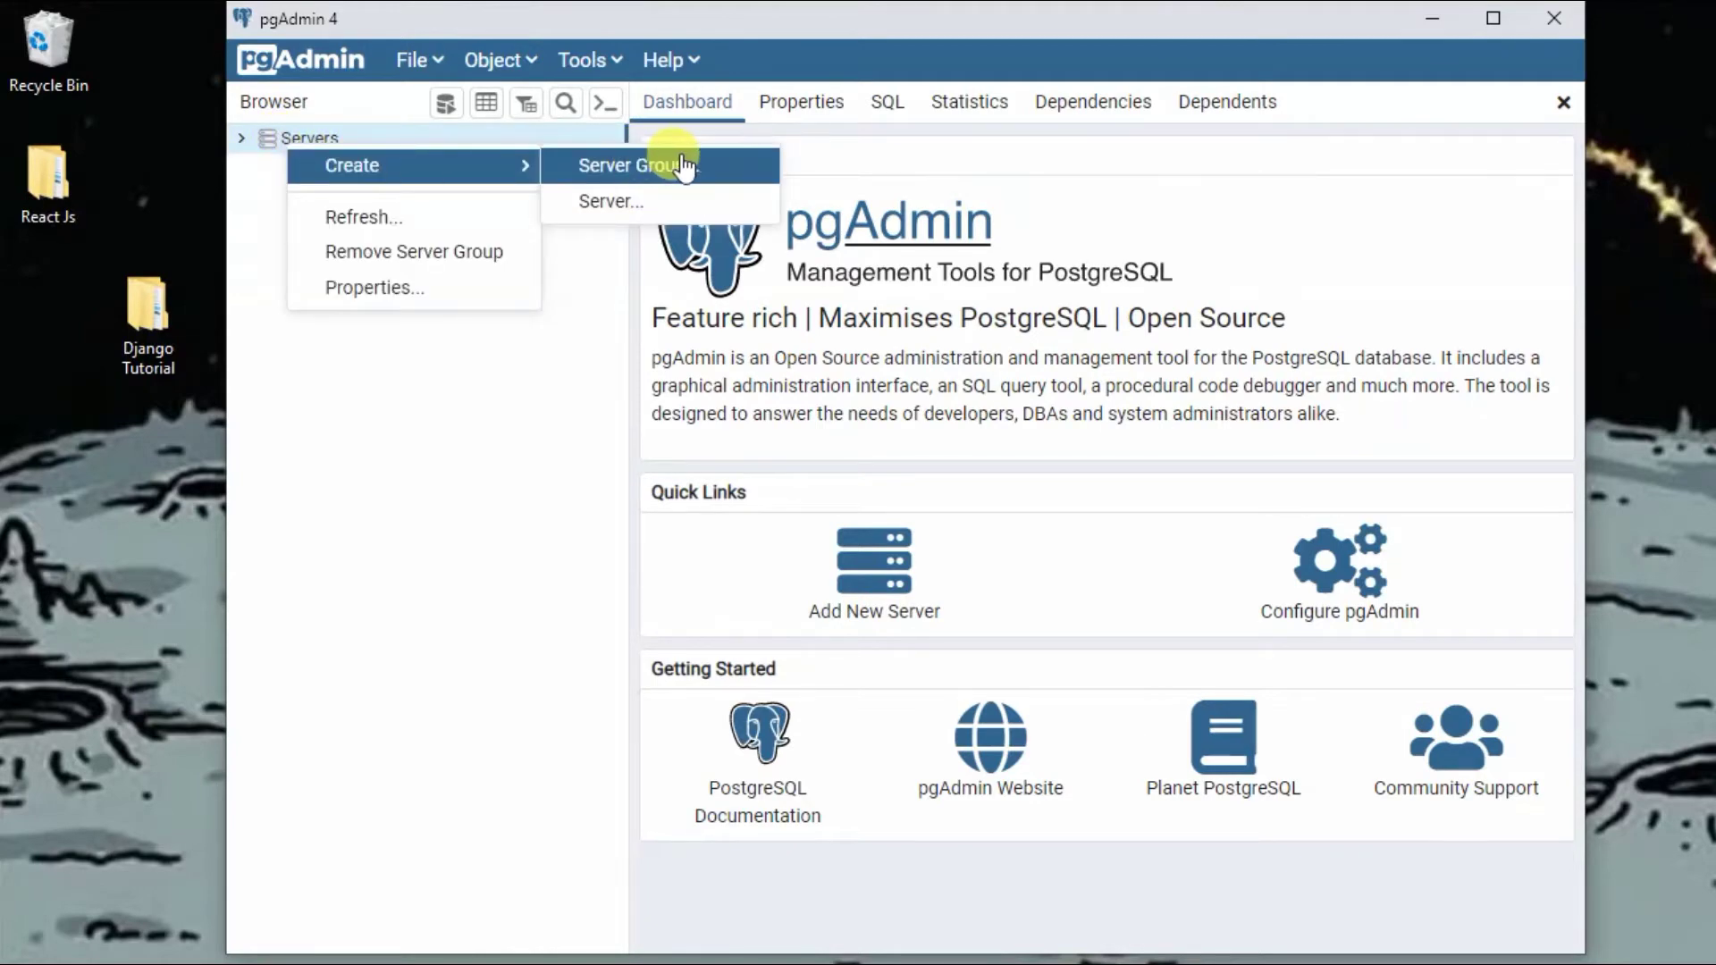
pyautogui.click(648, 202)
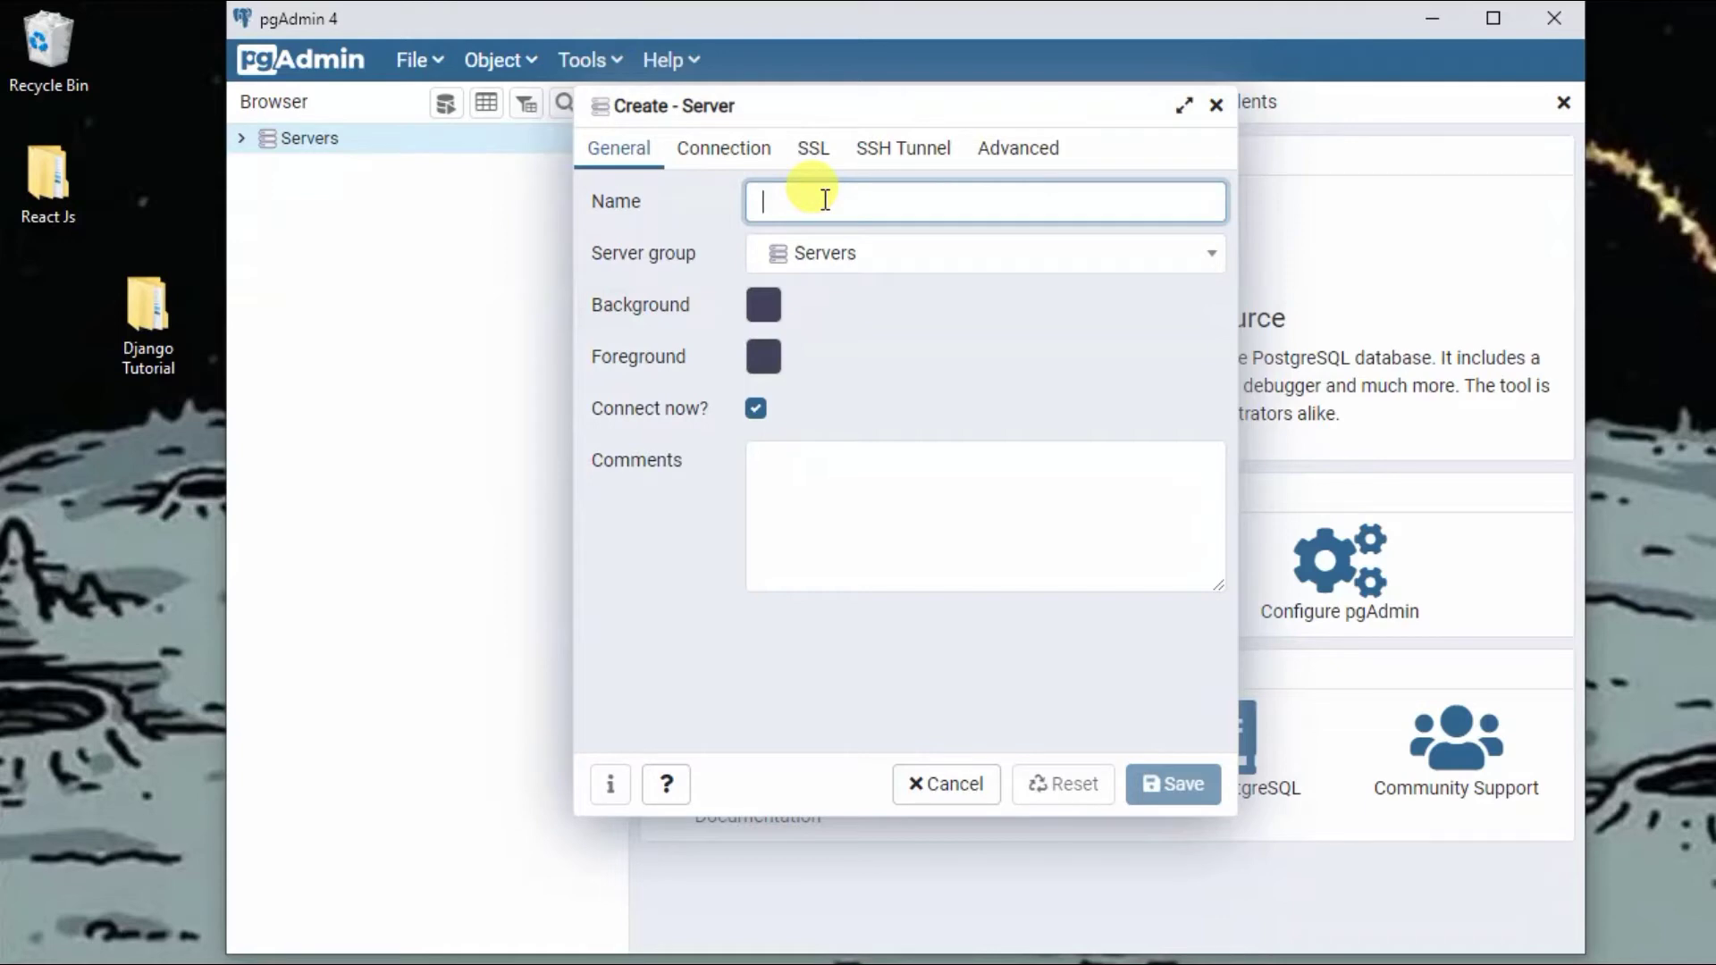
# Step: Register server nhserver for localhost, port 5432, user postgres, with the password saved
pyautogui.write('nh')
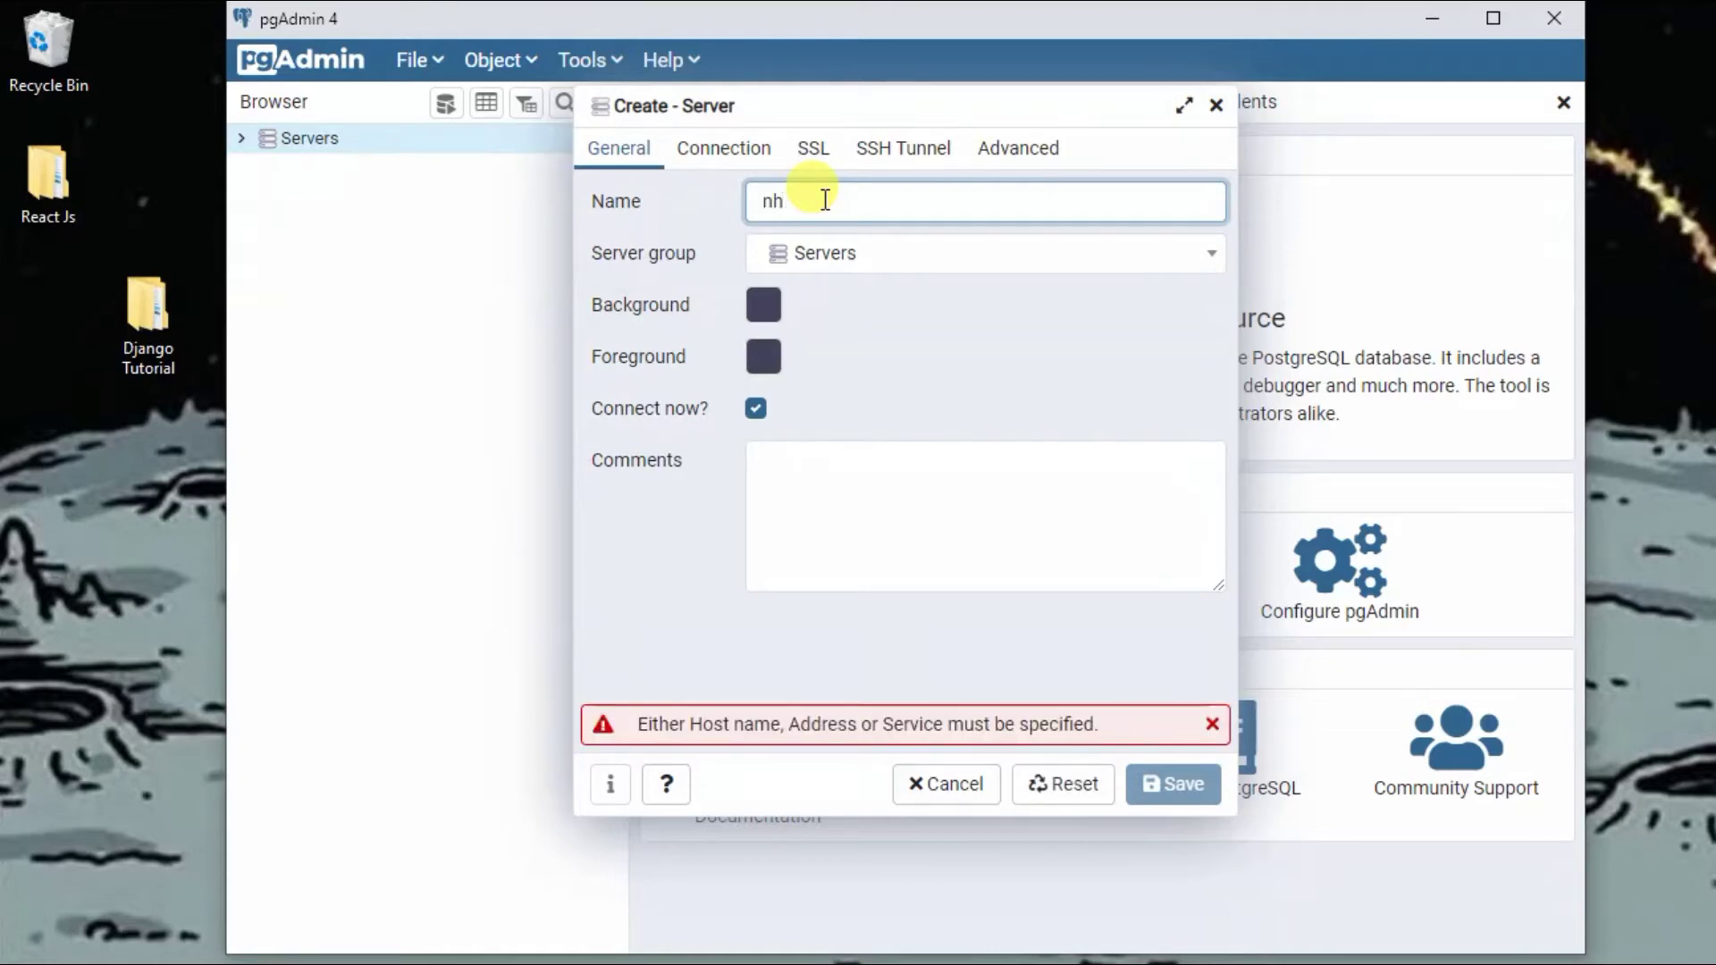
pyautogui.write('server')
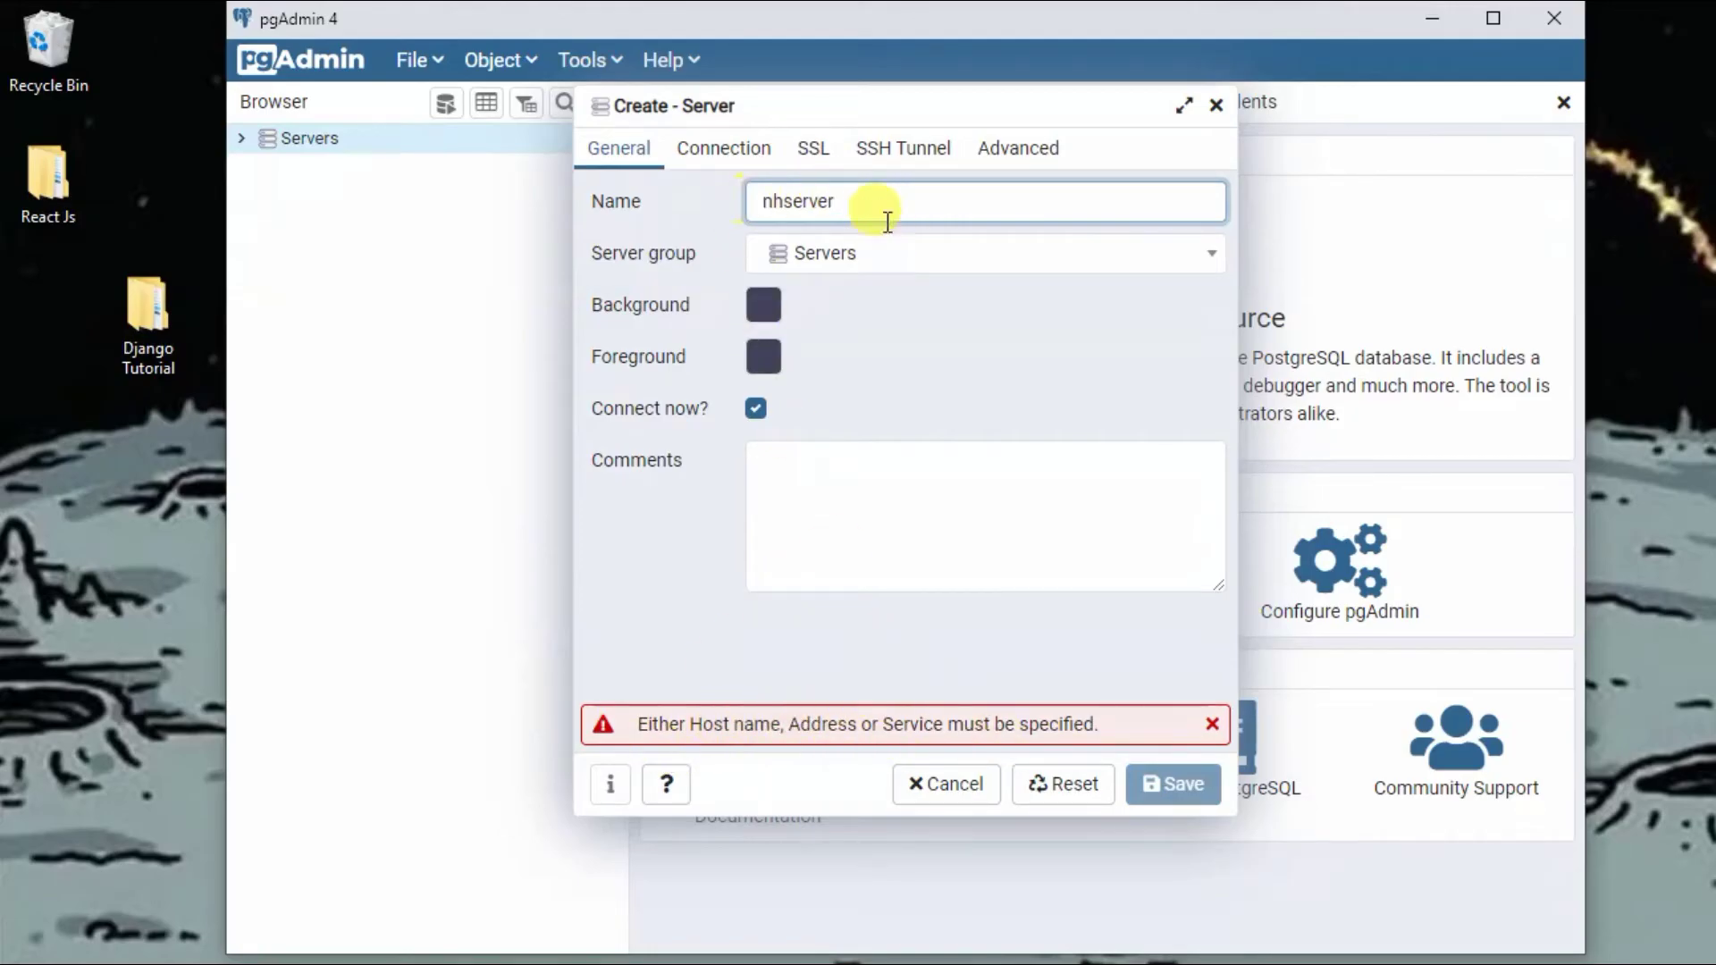
pyautogui.click(724, 152)
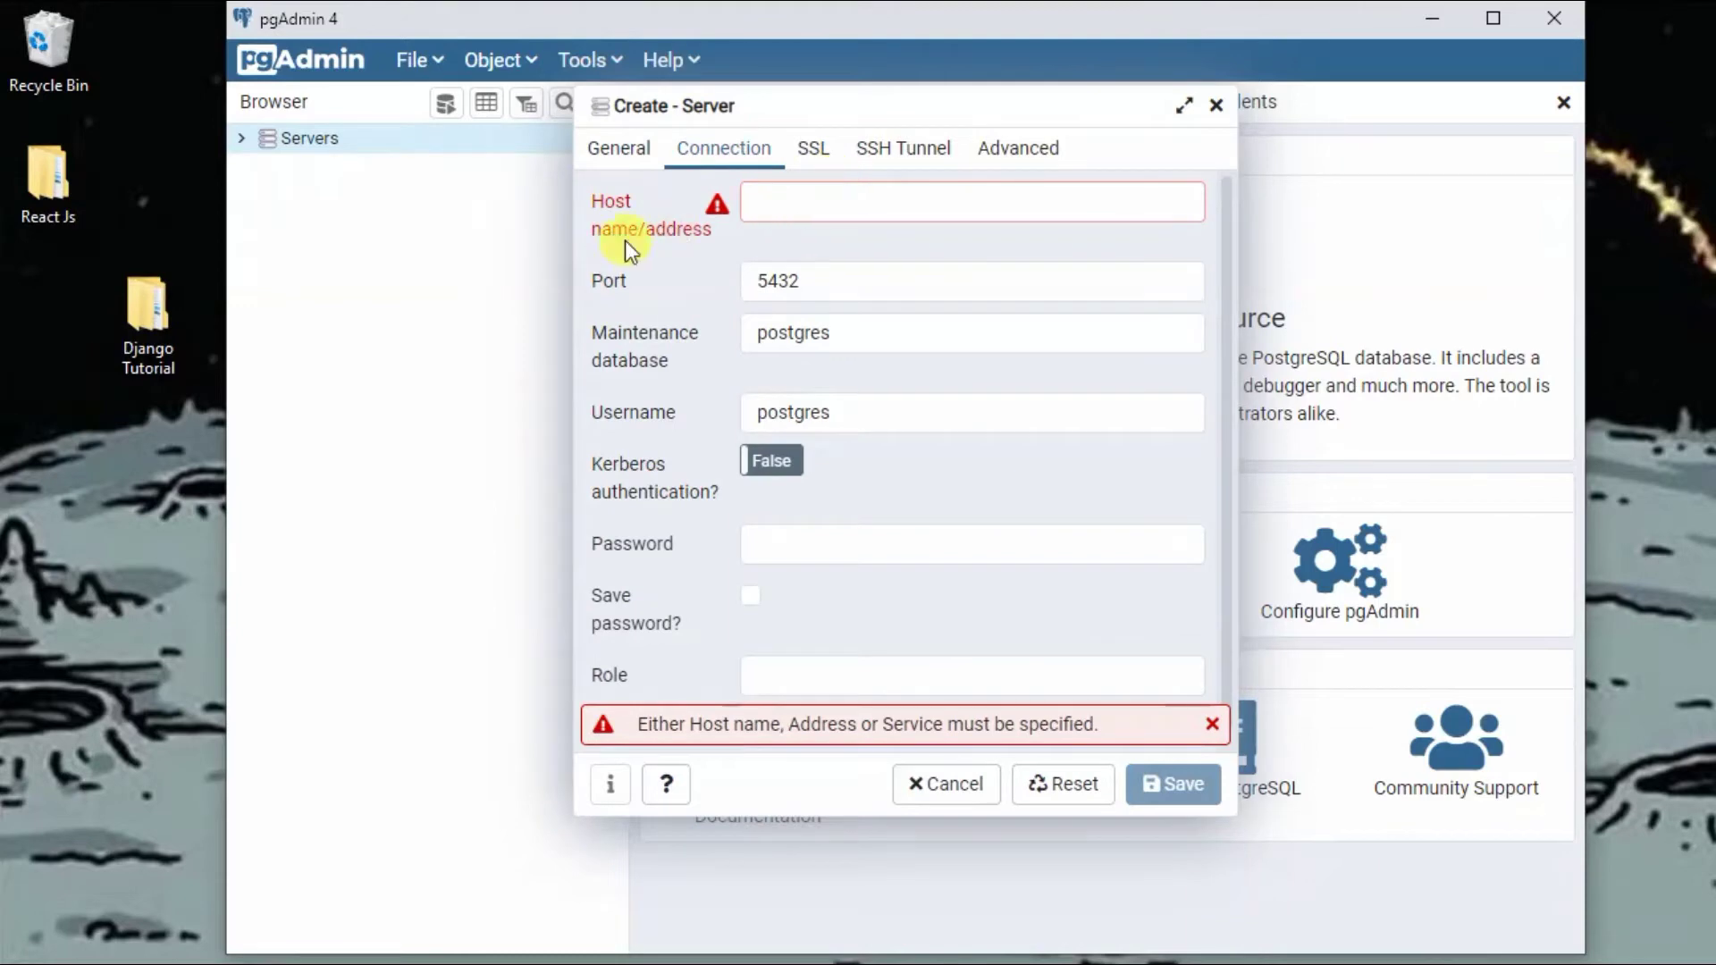
pyautogui.click(821, 209)
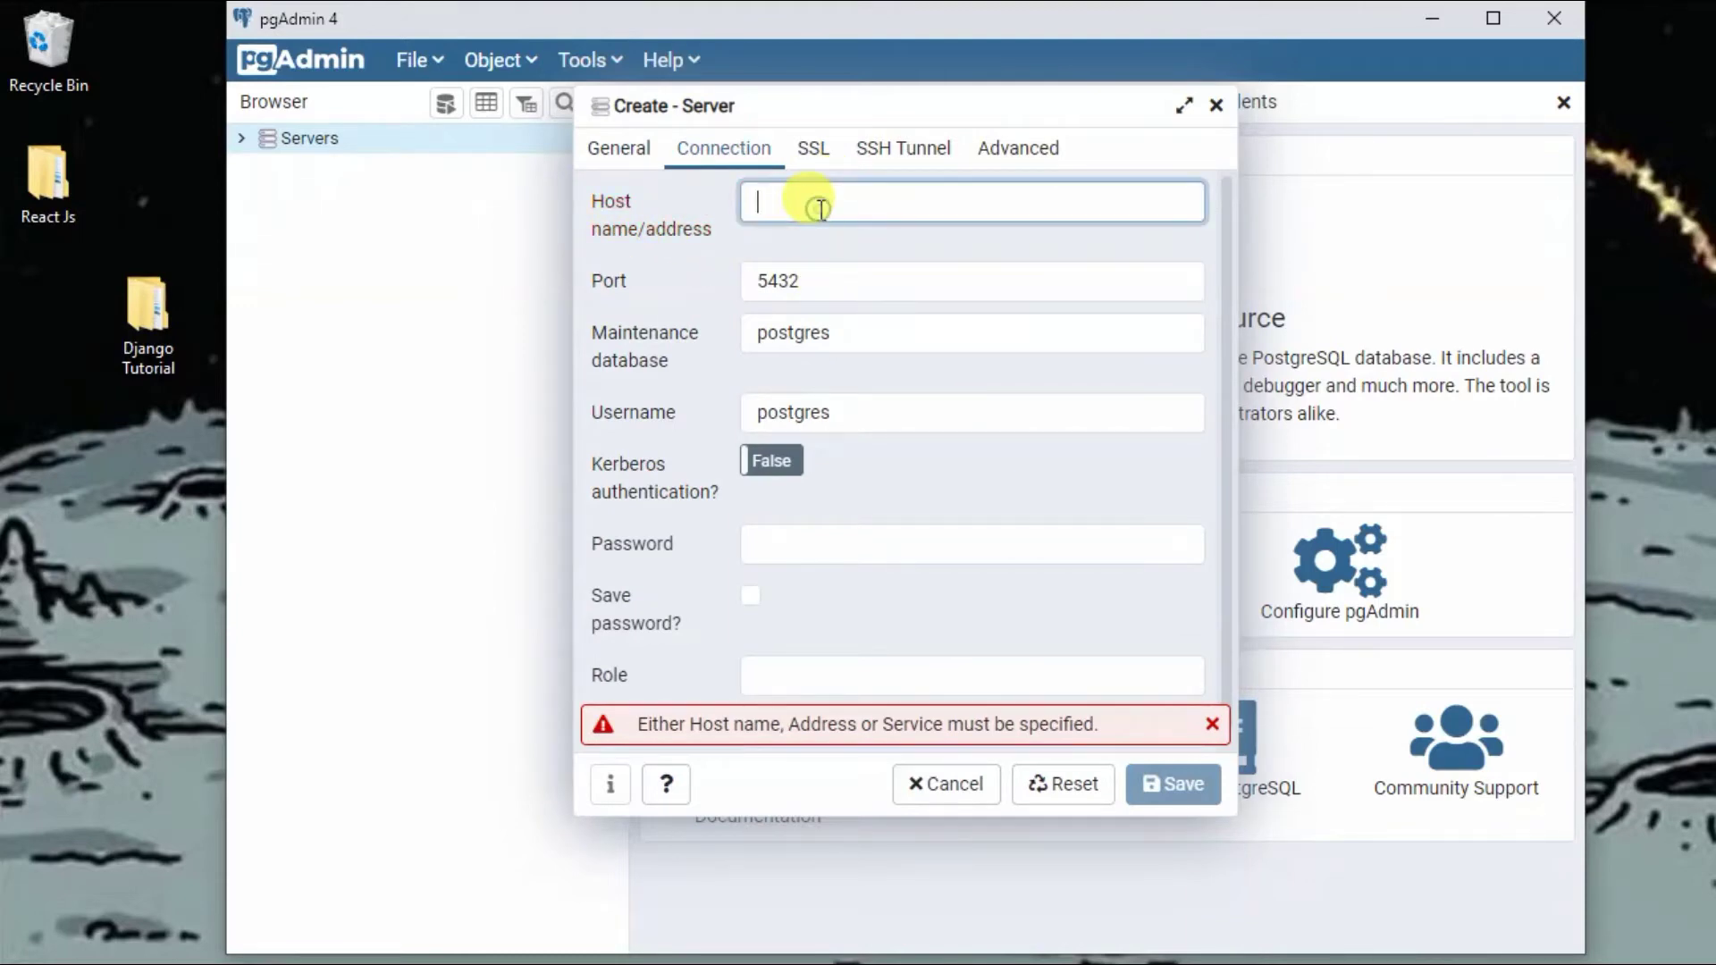
pyautogui.write('loa')
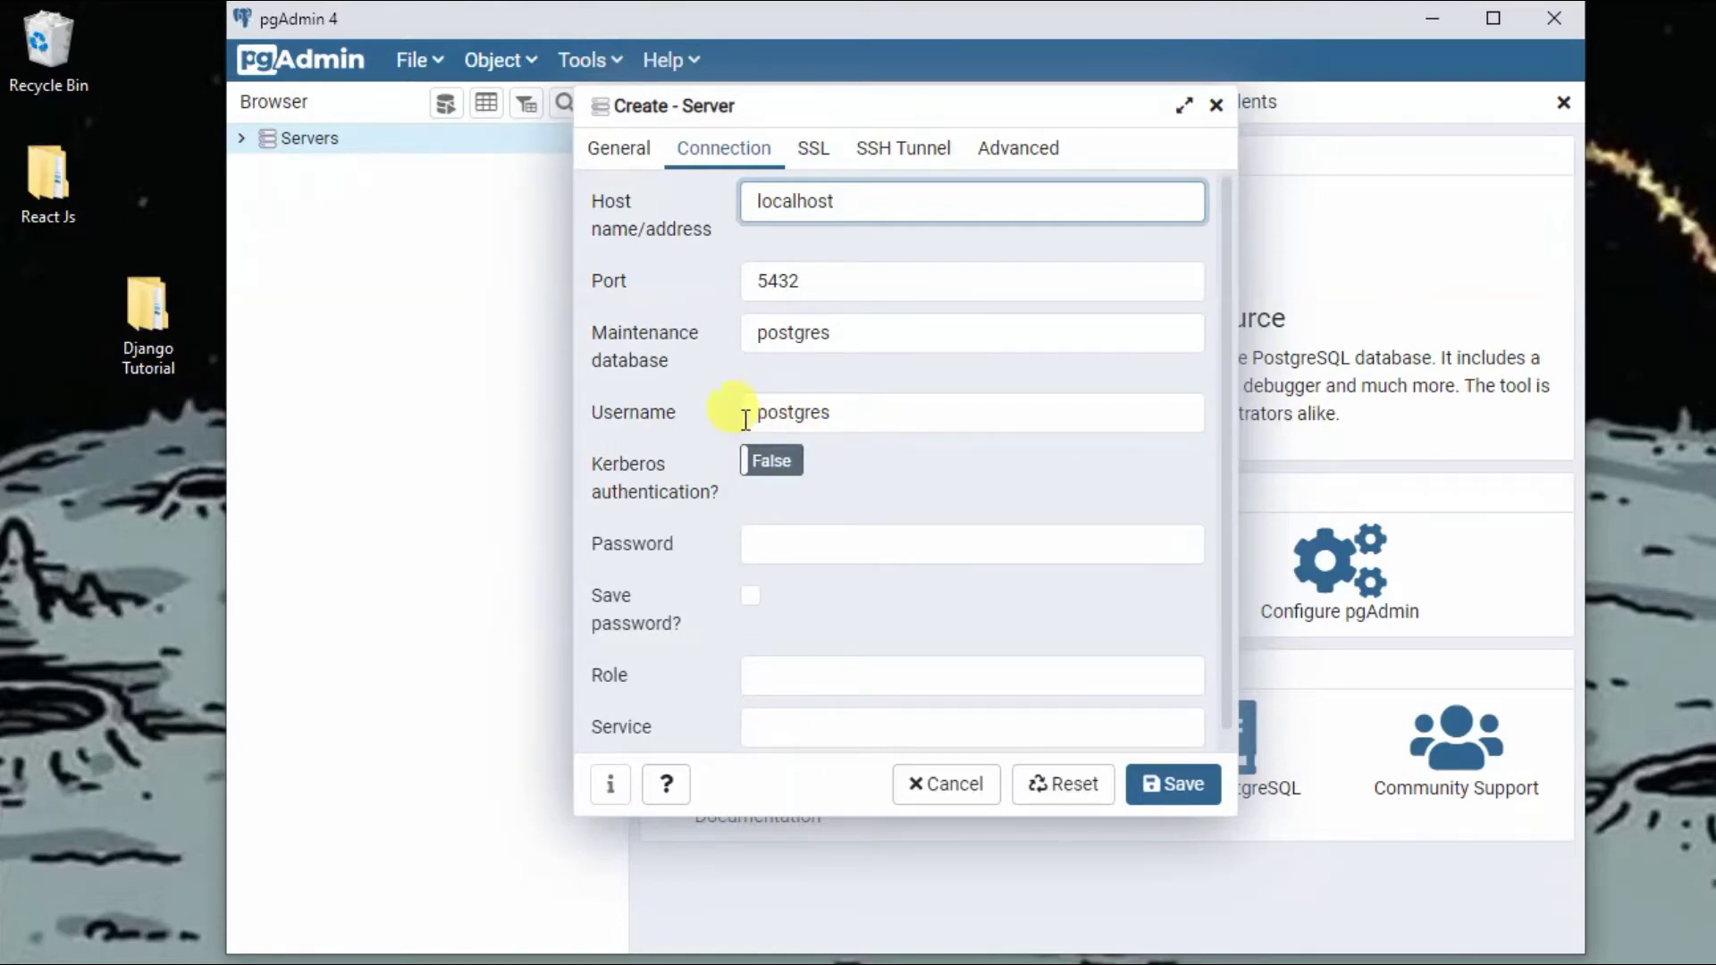
pyautogui.click(778, 534)
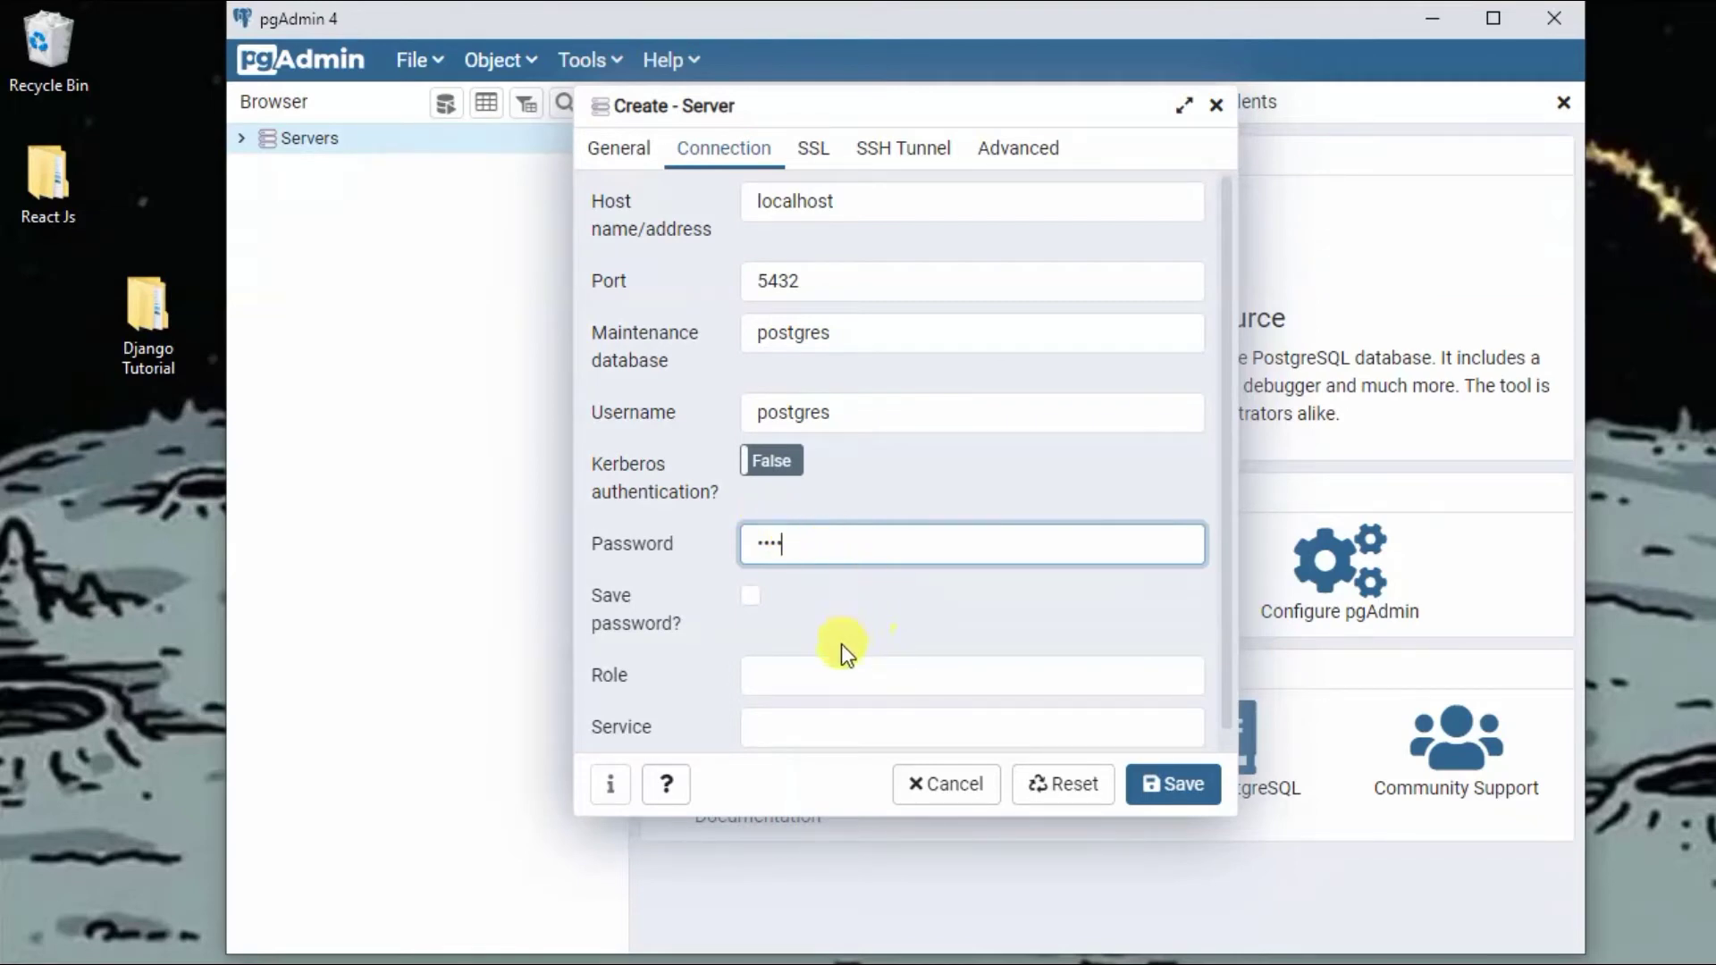
pyautogui.click(747, 599)
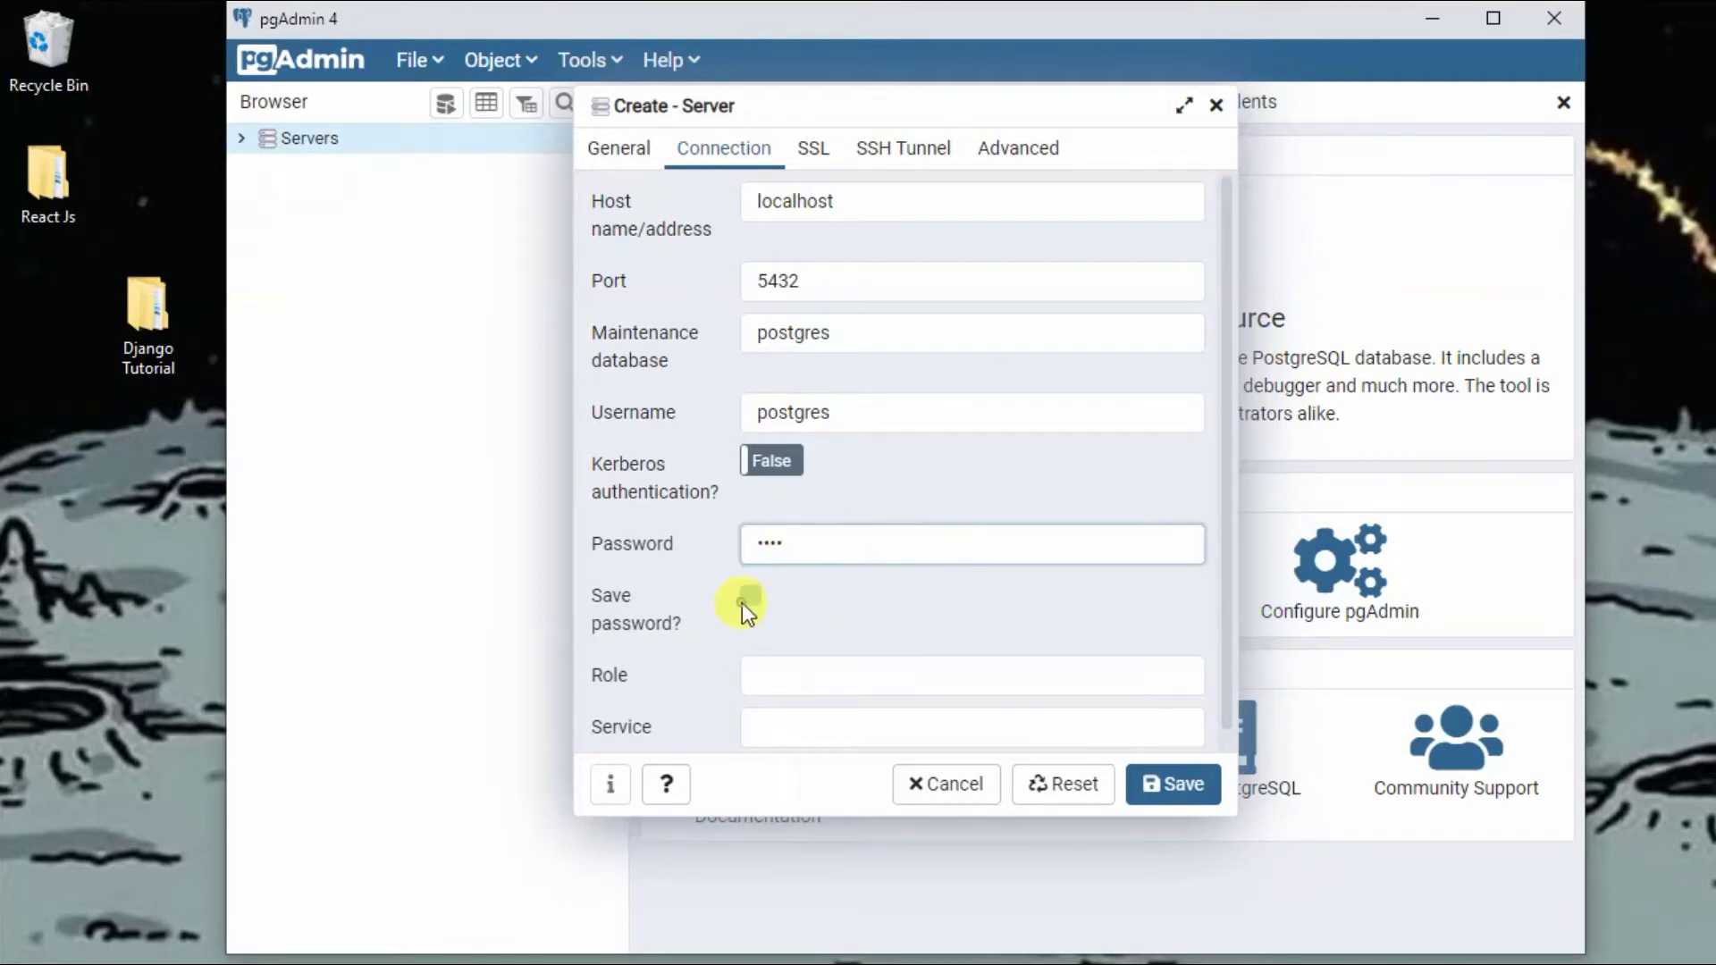
pyautogui.click(1171, 786)
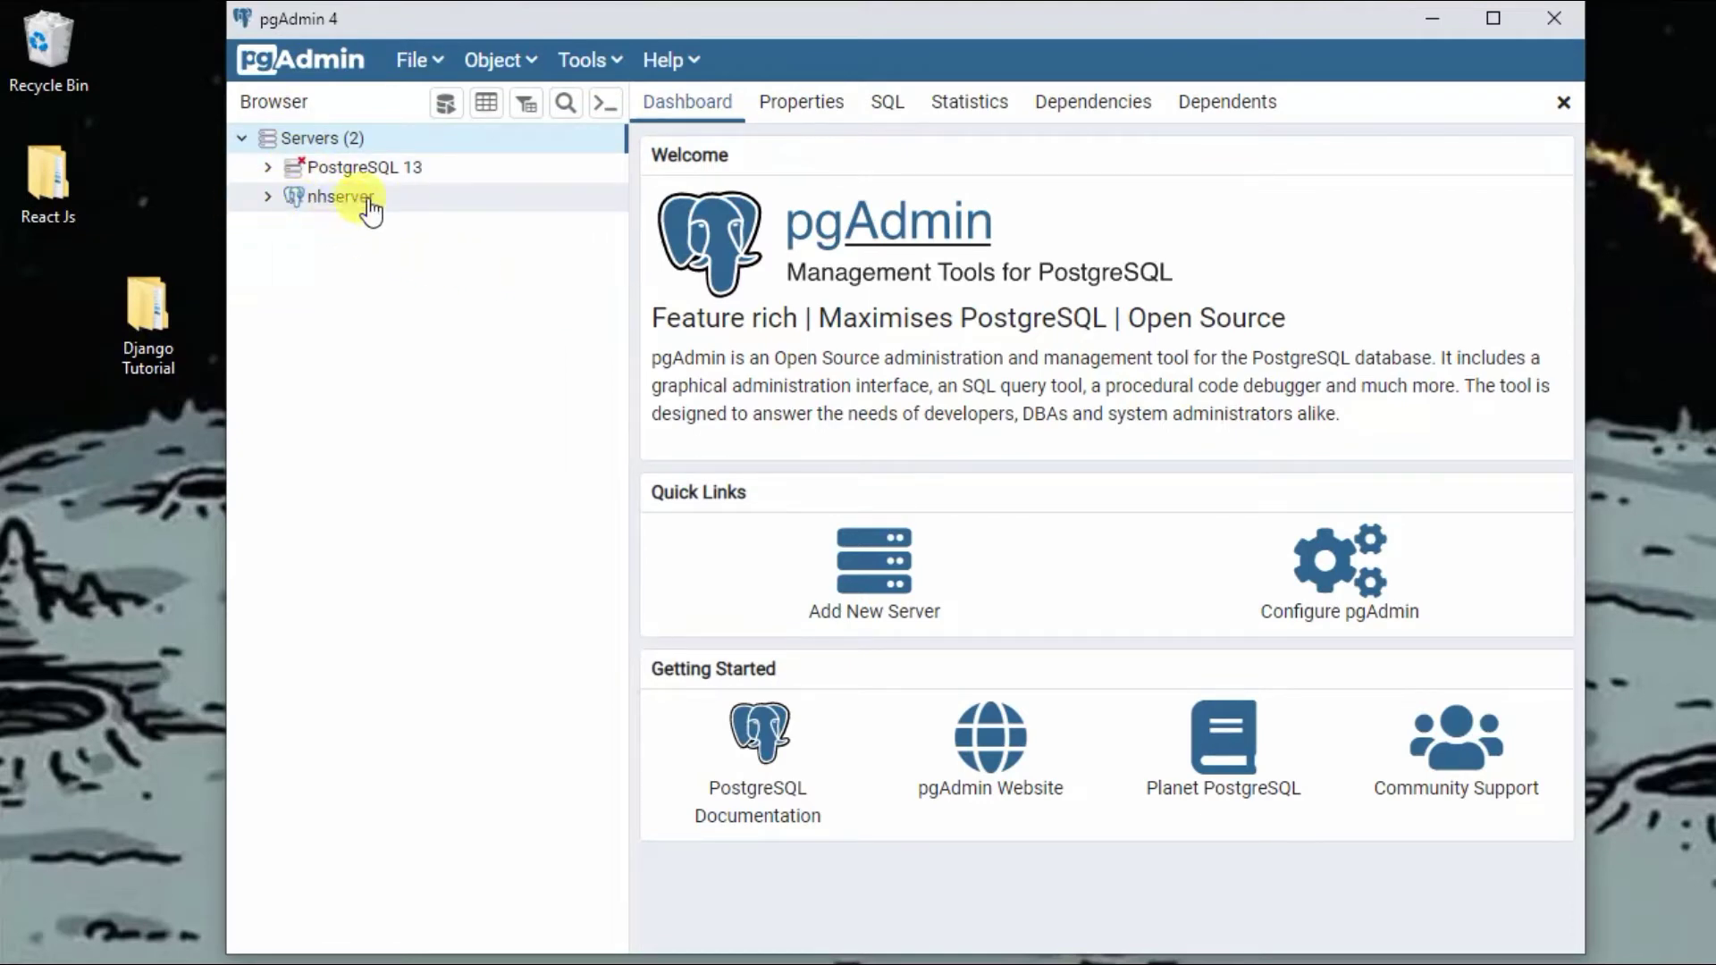
# Step: Cancel the PostgreSQL 13 password prompt, then expand nhserver's Databases and the nhserver and nhtable databases
pyautogui.click(266, 168)
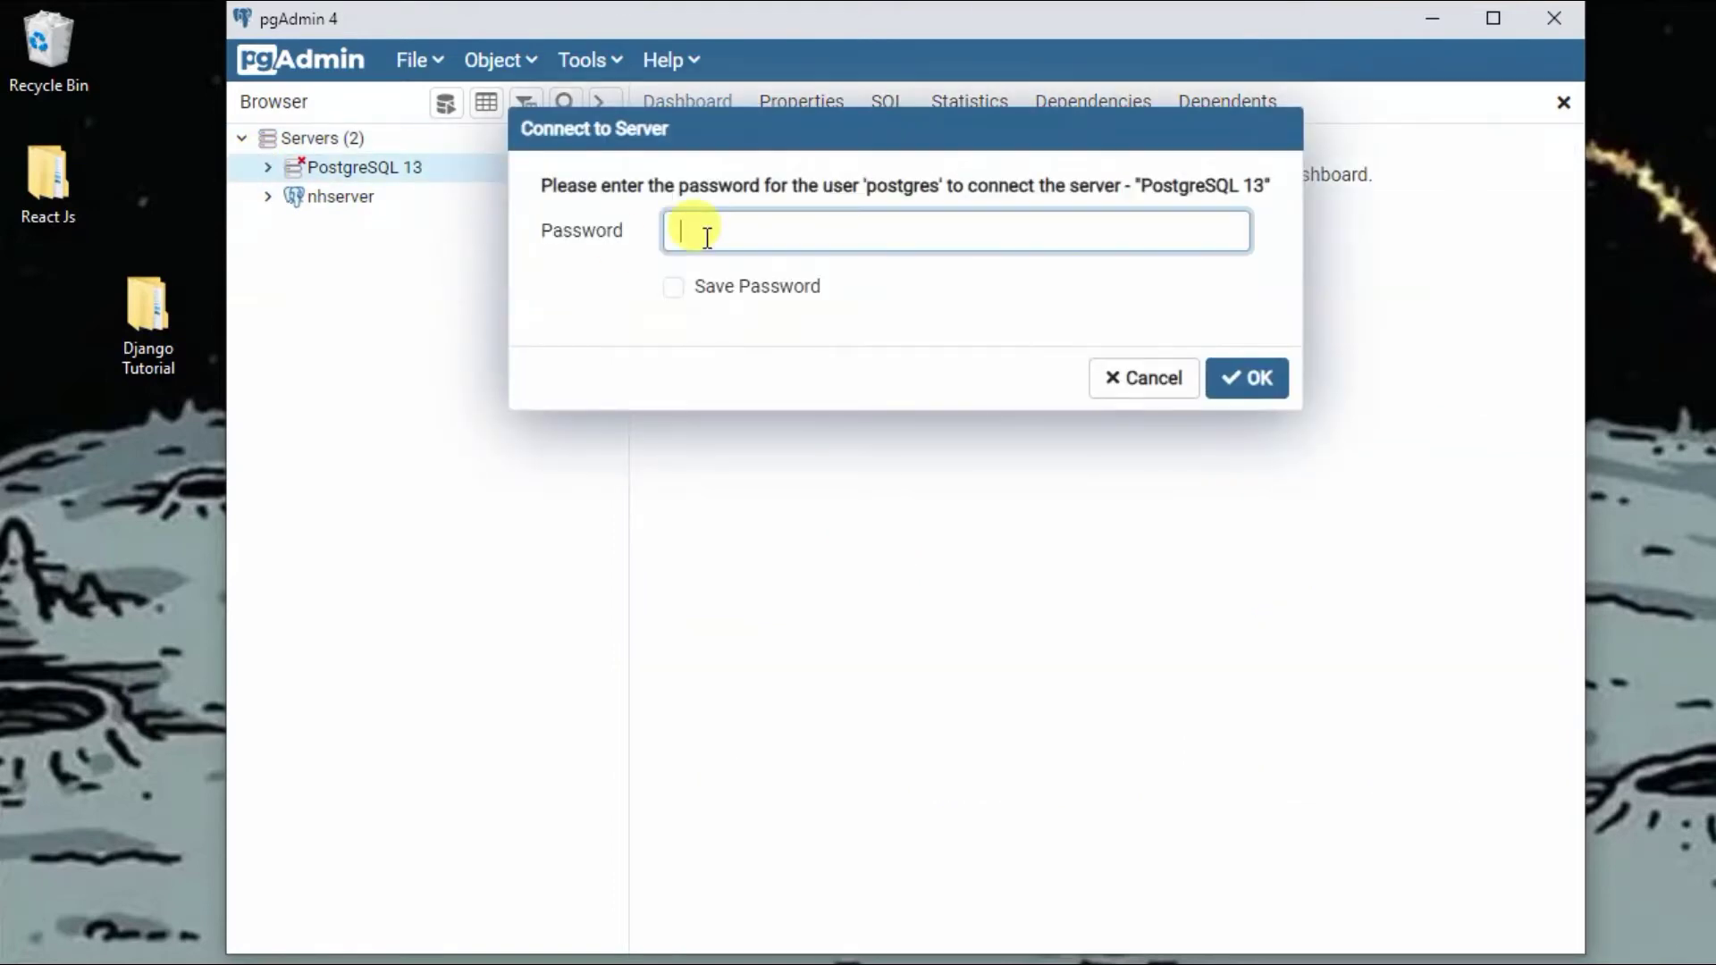
pyautogui.click(1166, 381)
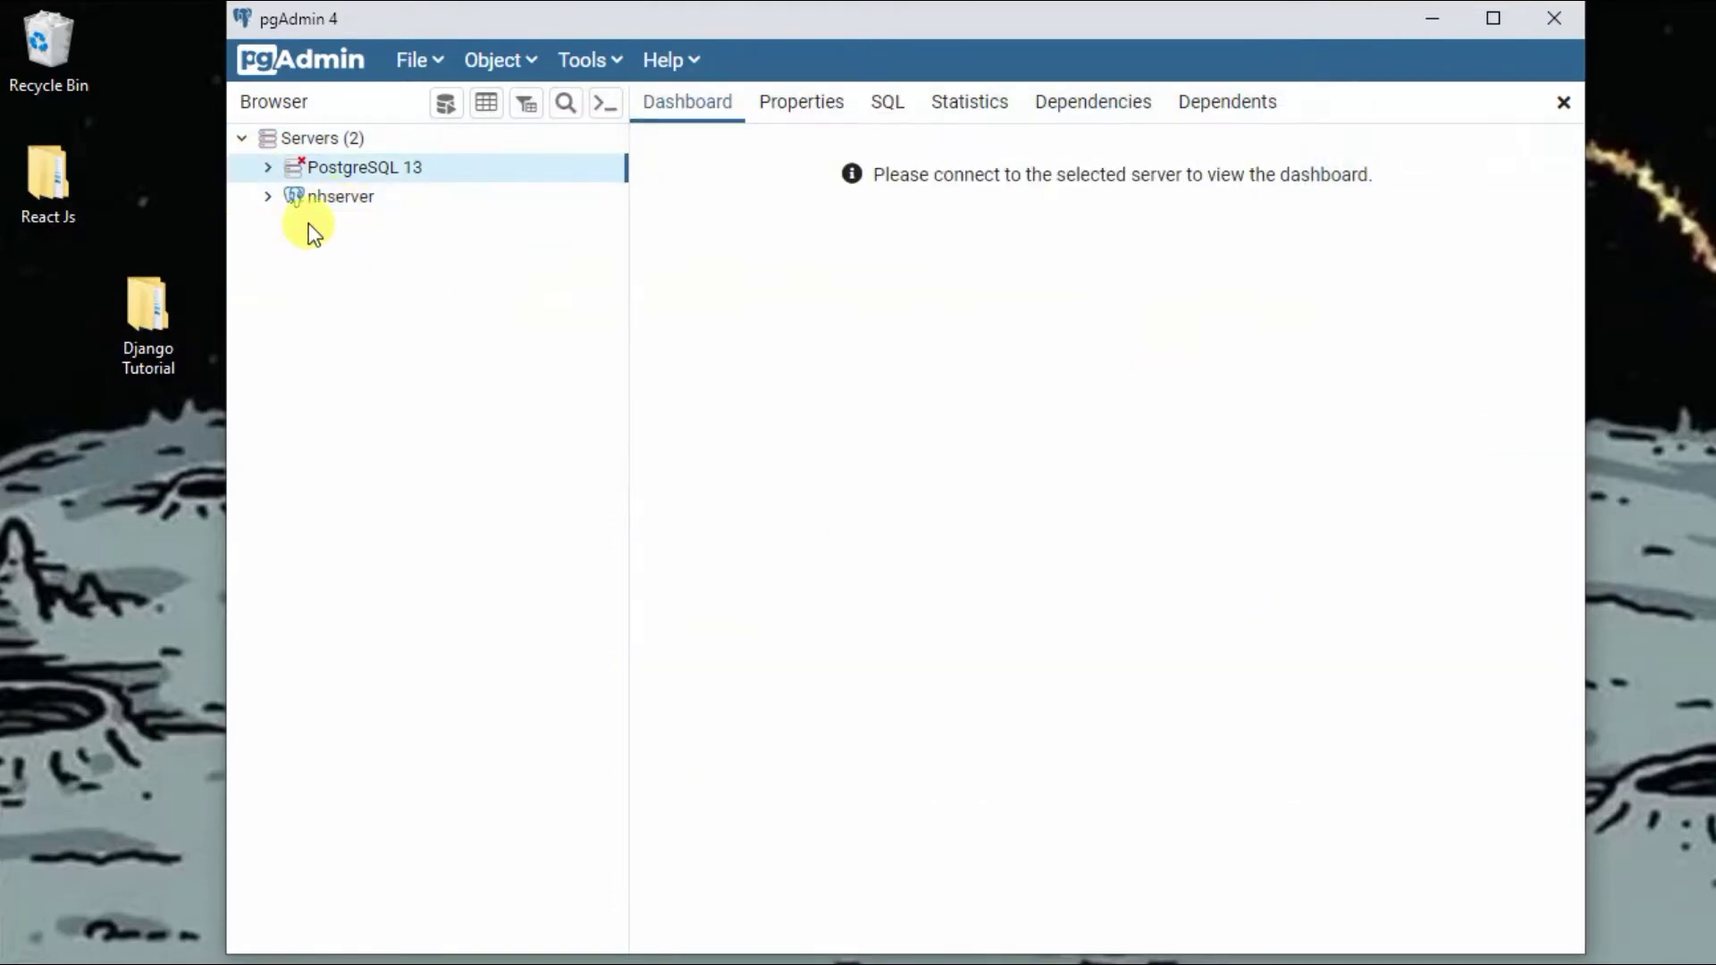
pyautogui.click(364, 206)
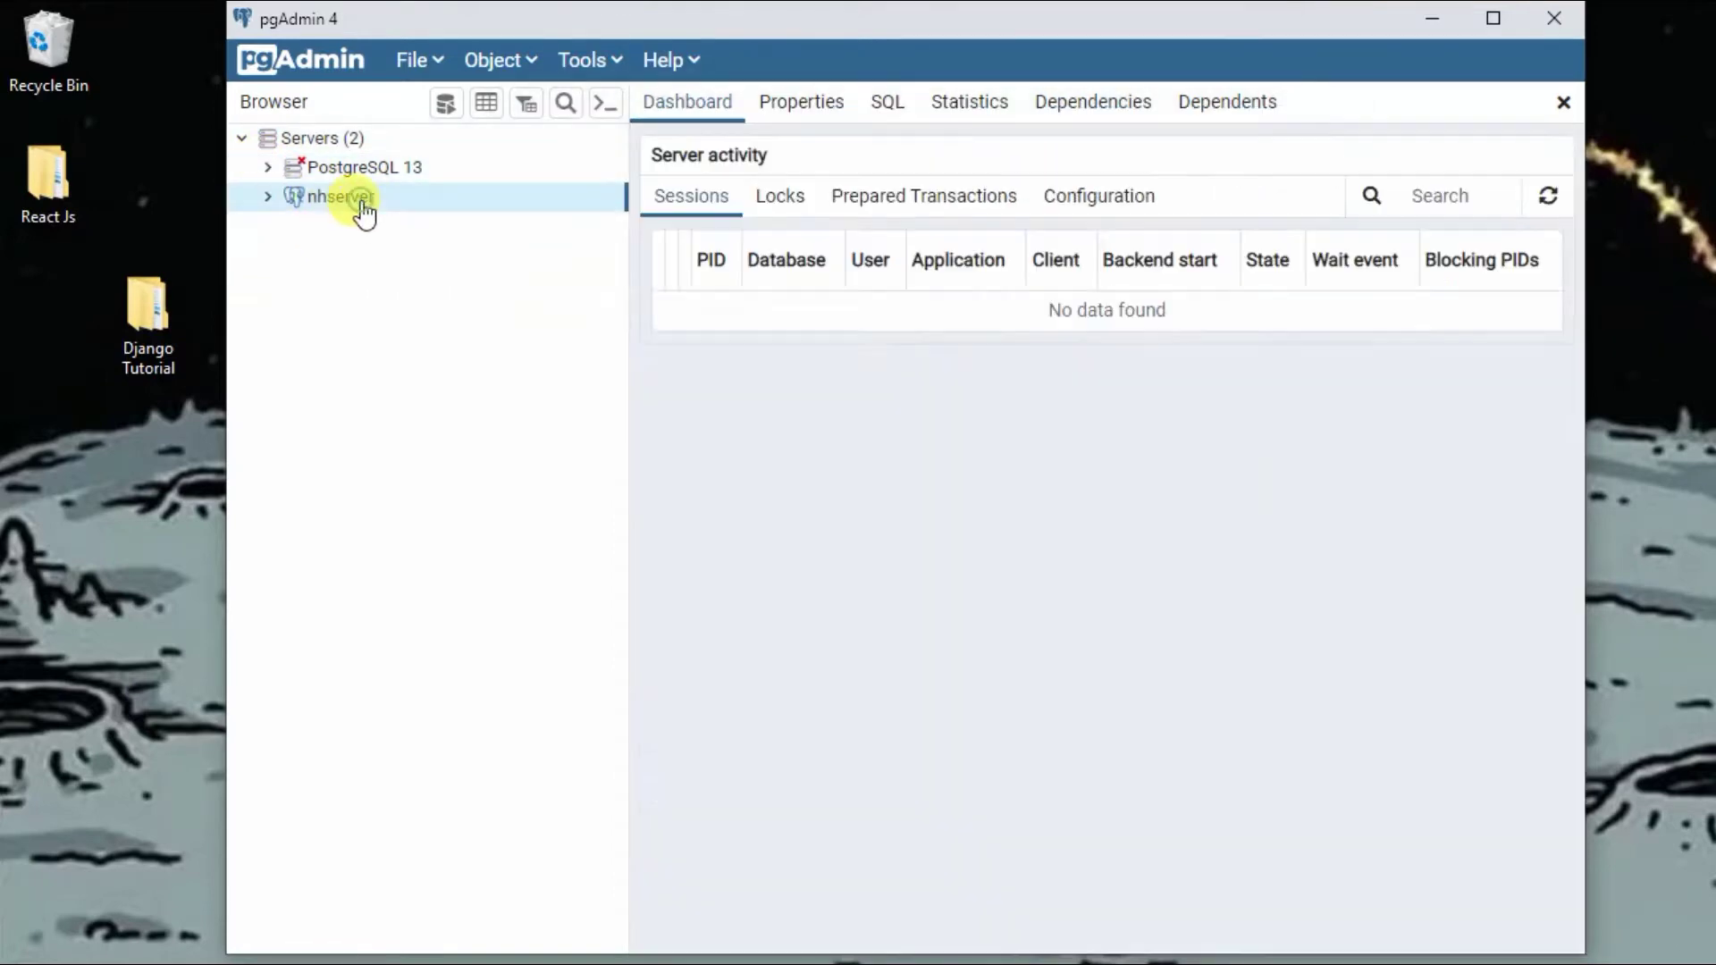
pyautogui.click(267, 197)
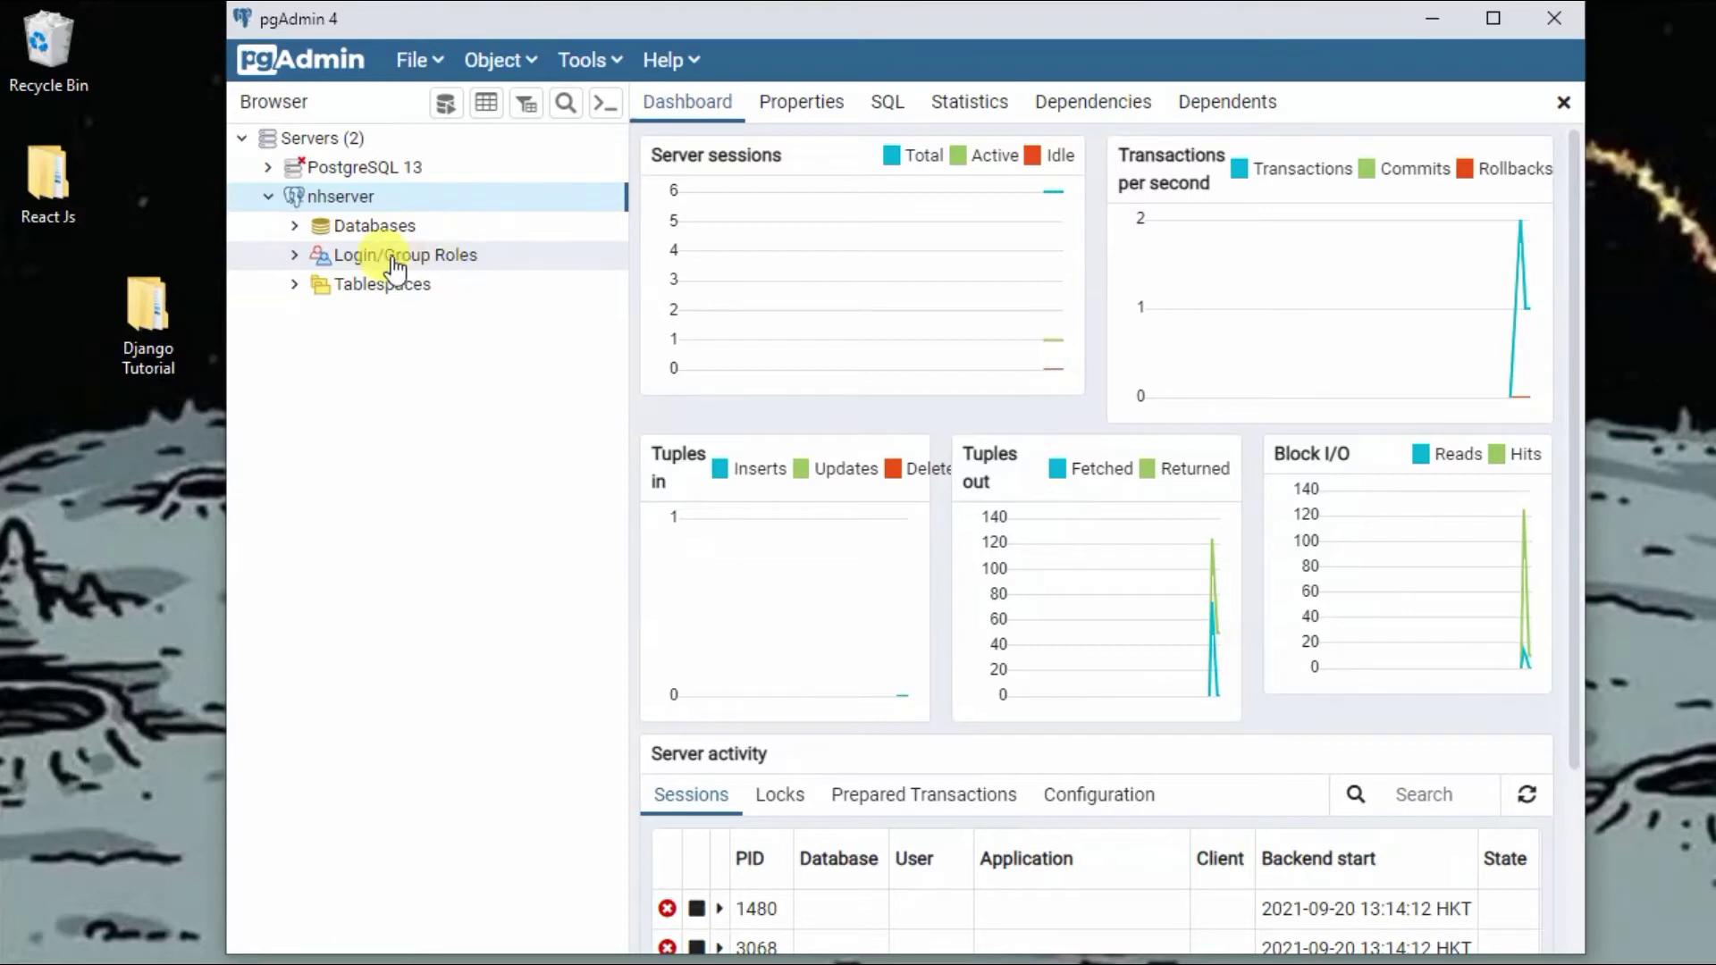
pyautogui.click(268, 223)
pyautogui.click(294, 225)
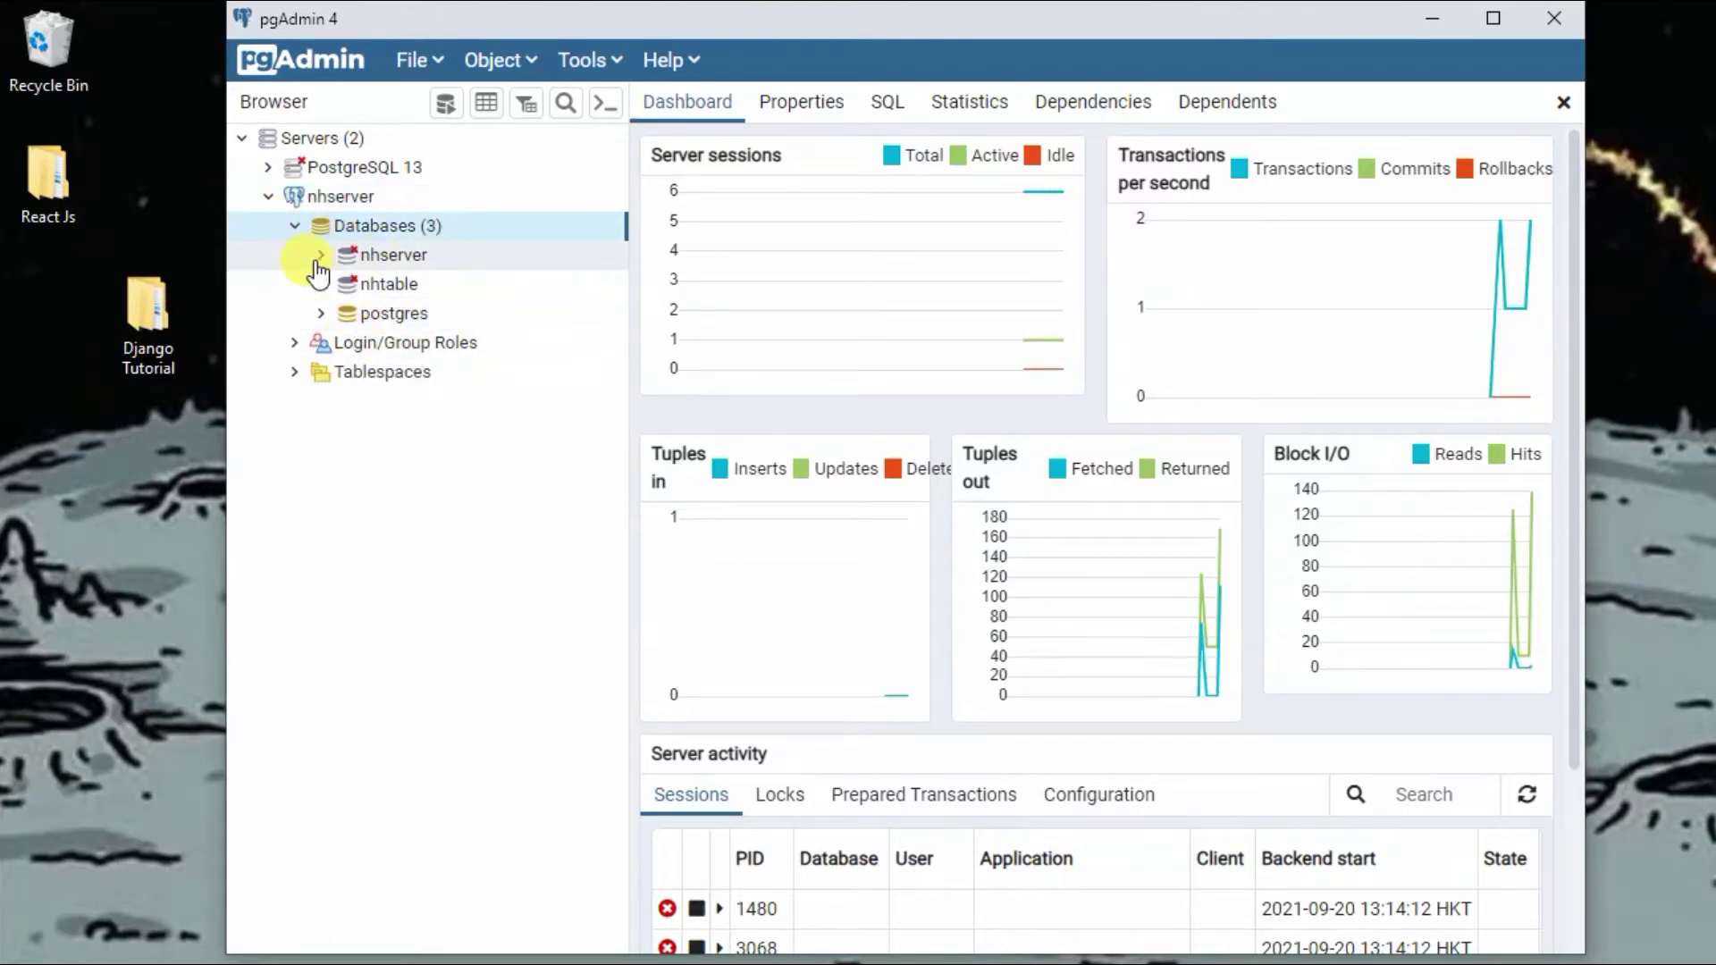
pyautogui.click(319, 259)
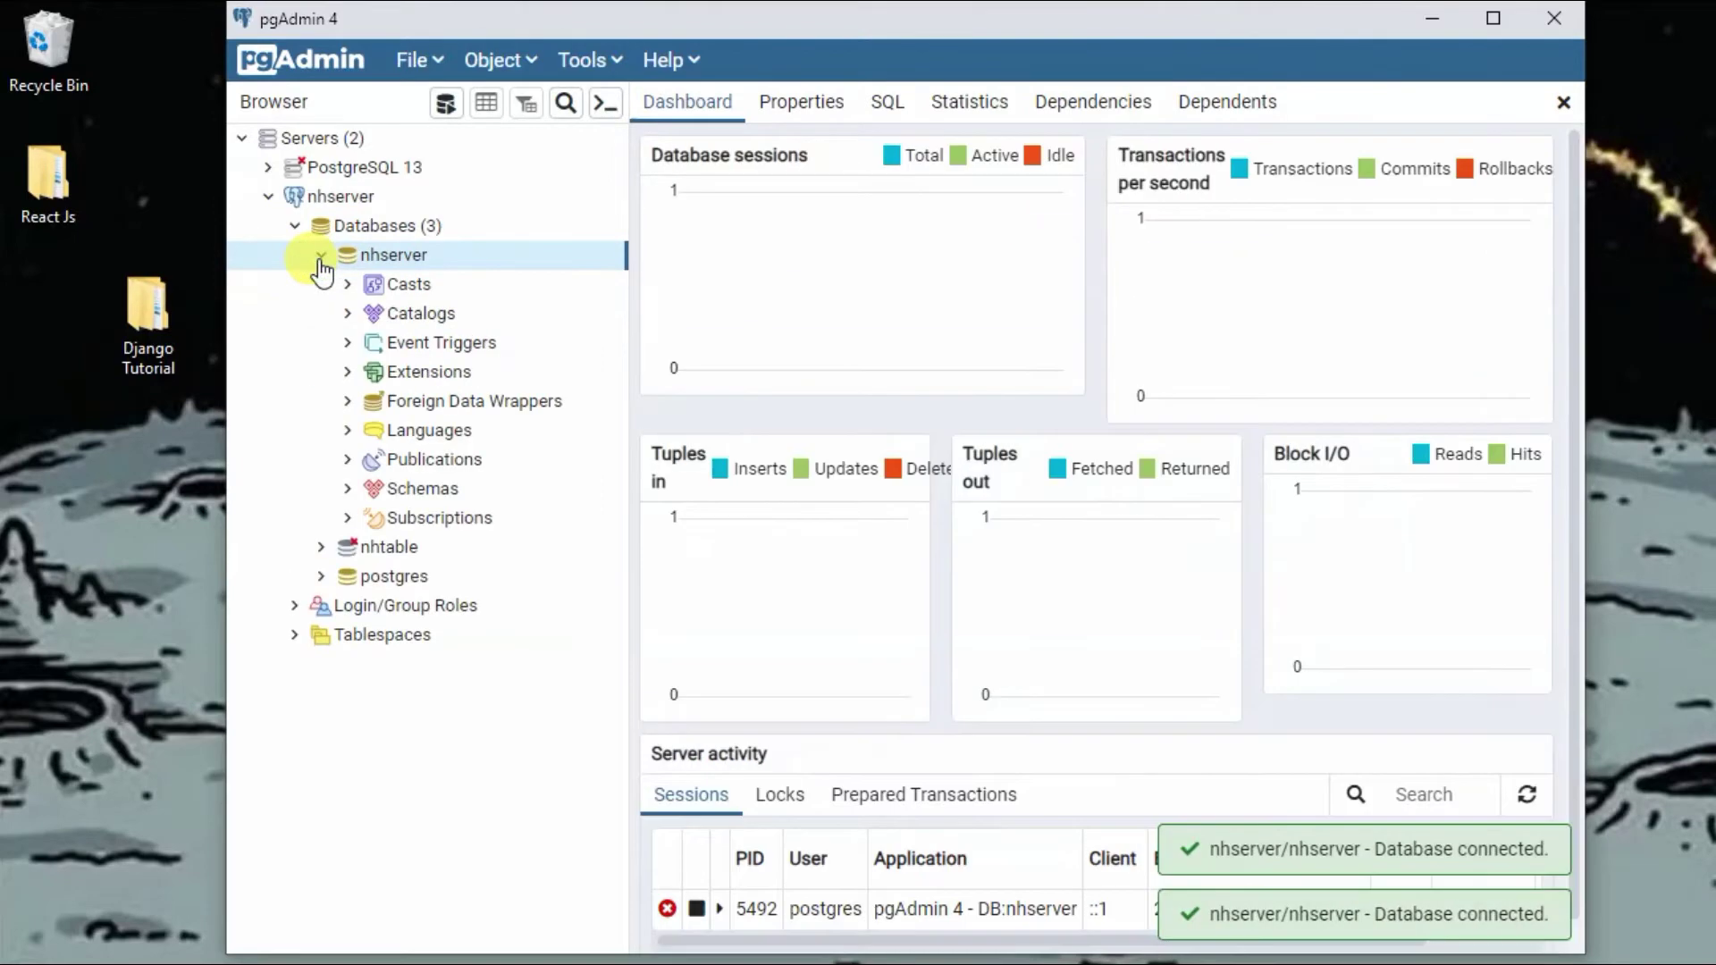
pyautogui.click(323, 548)
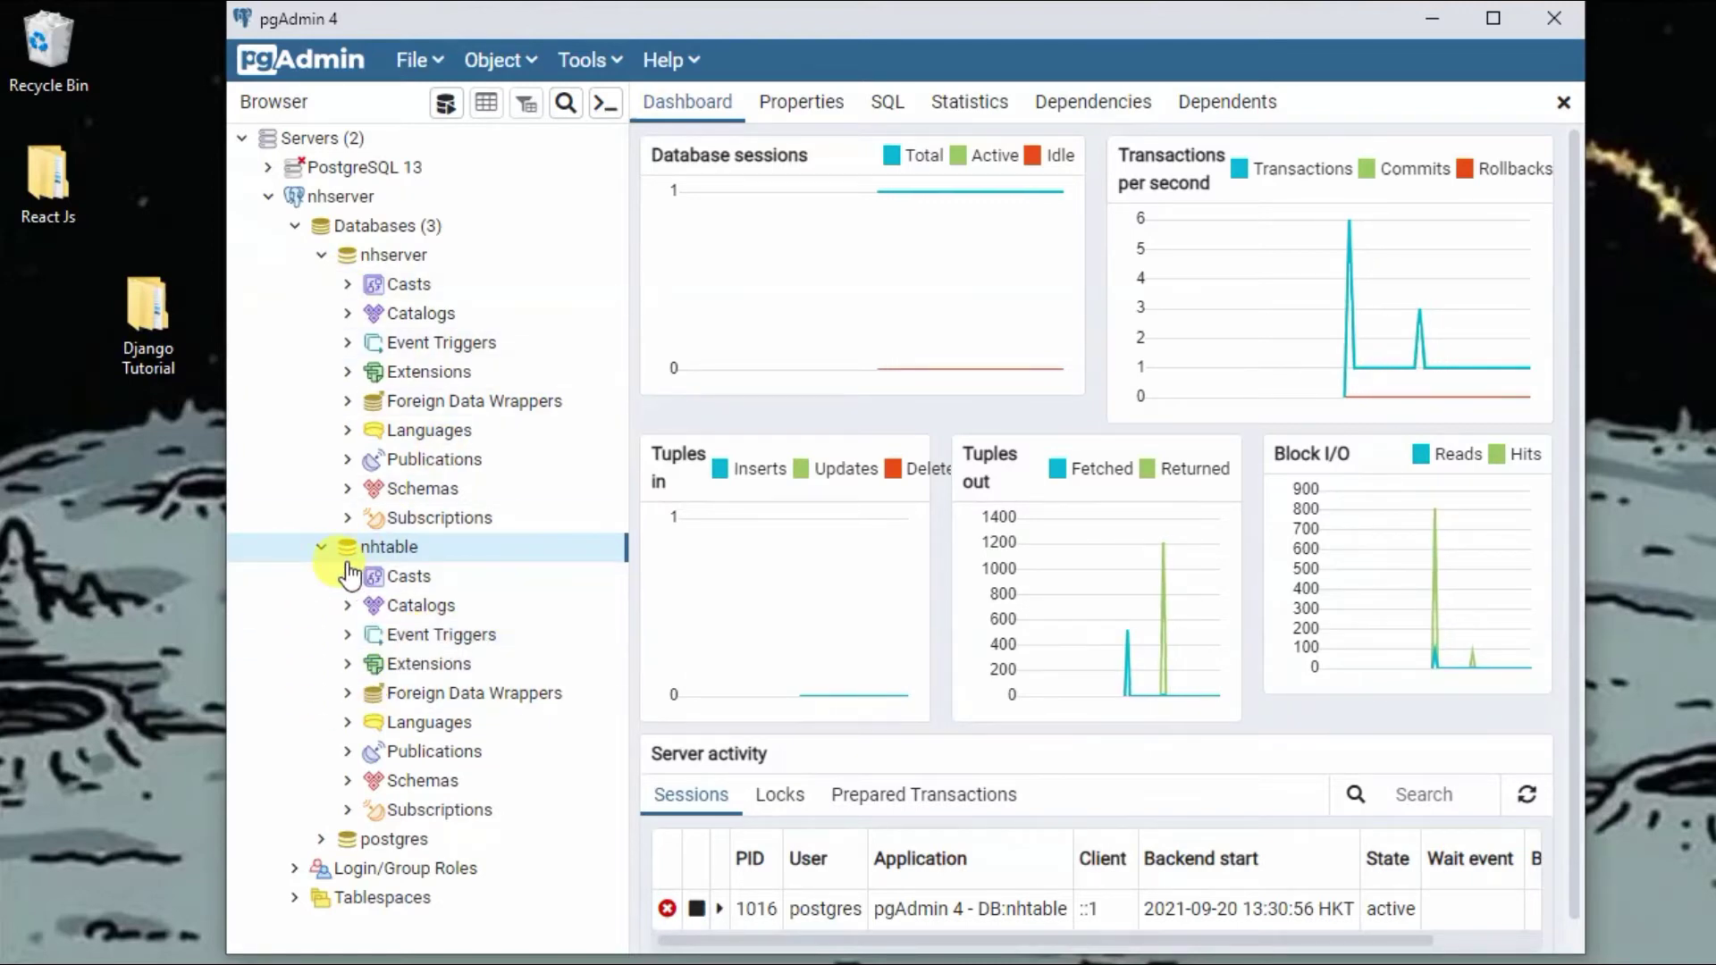
# Step: Create a database named table under nhserver's Databases group and save it
pyautogui.click(381, 225)
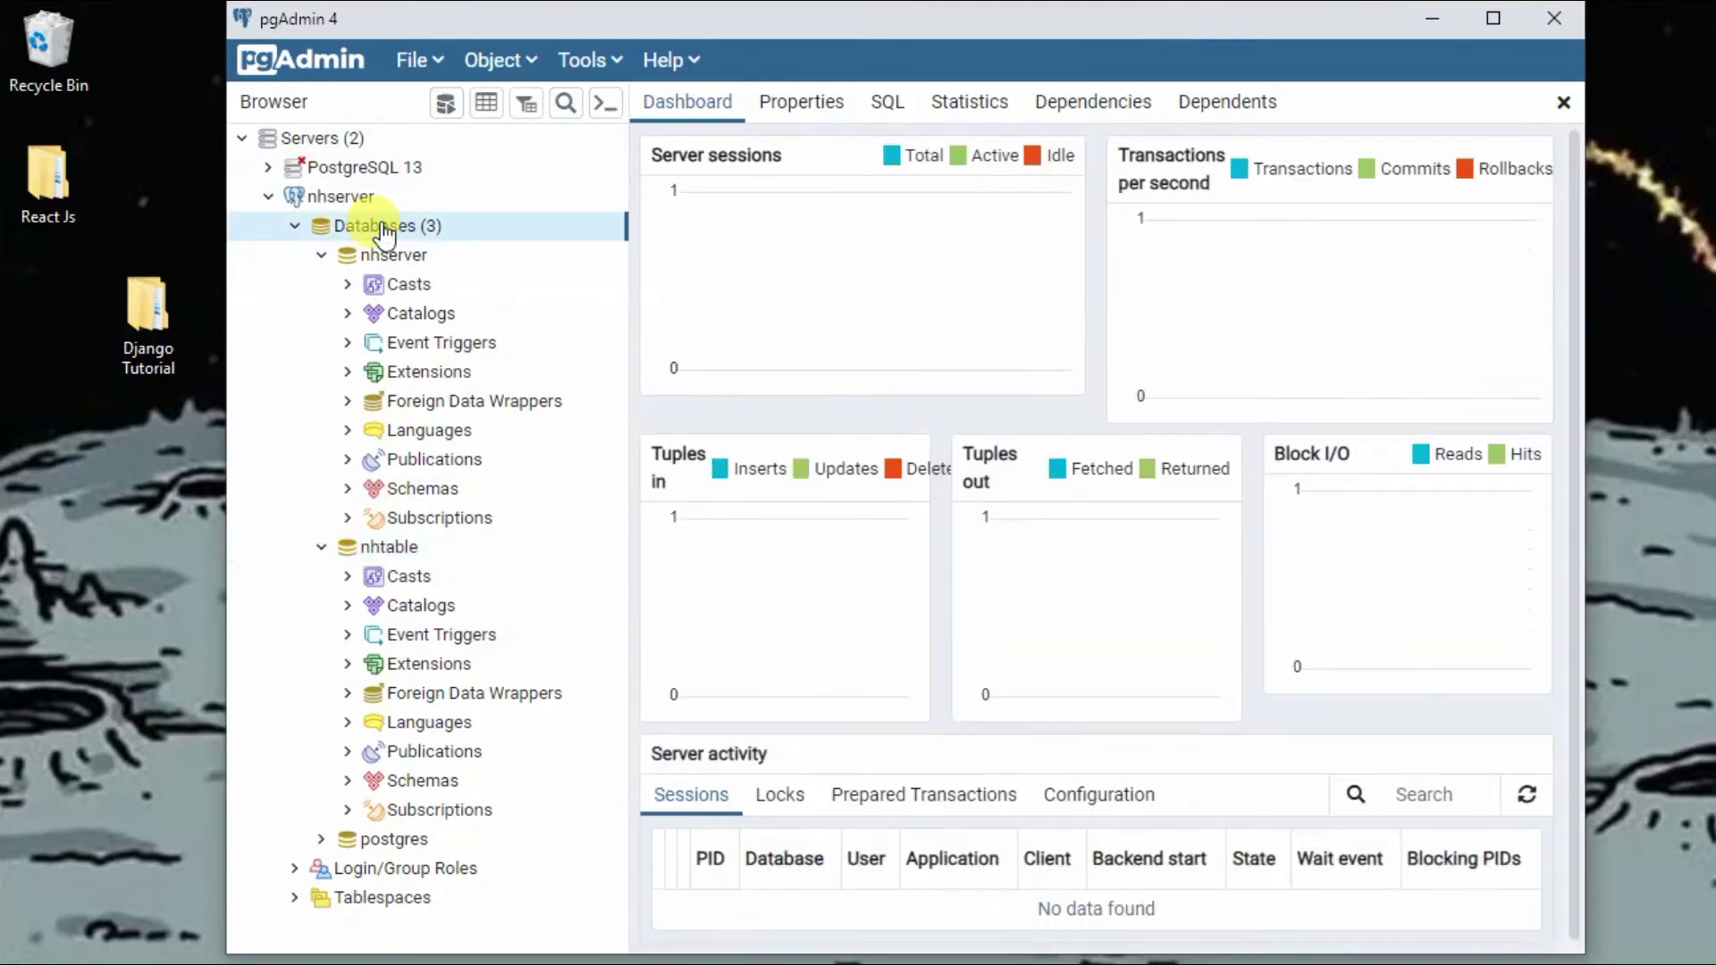
pyautogui.rightClick(381, 226)
pyautogui.moveTo(440, 251)
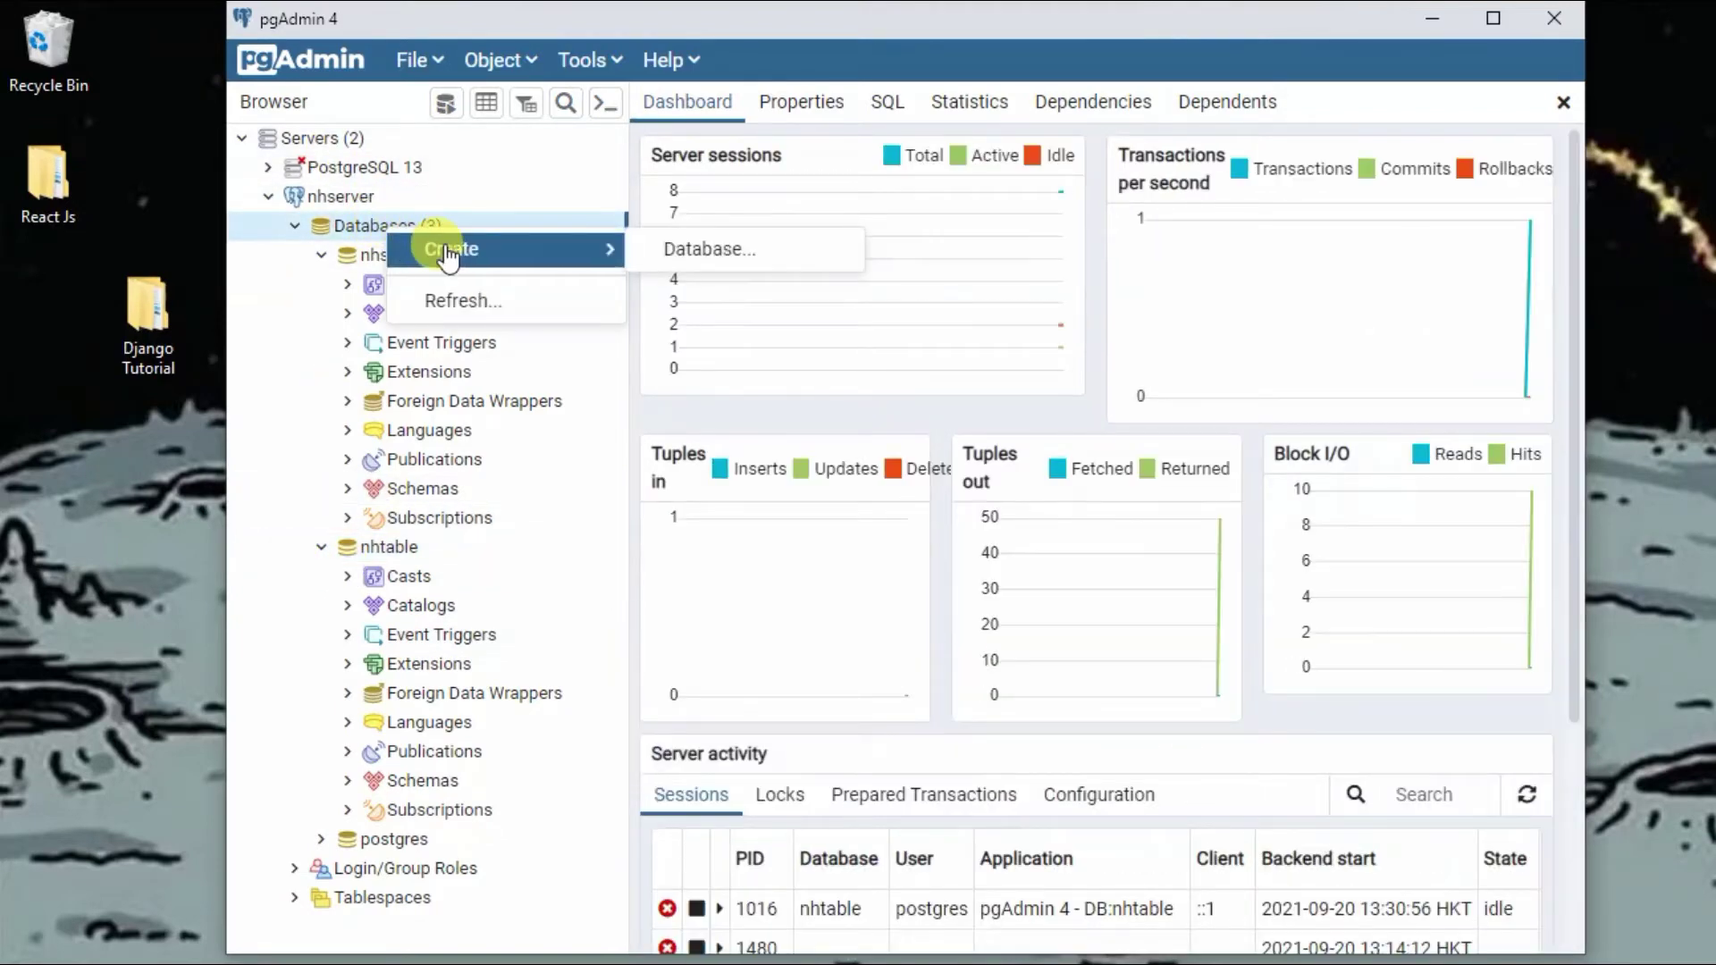
pyautogui.click(695, 242)
pyautogui.write('ta')
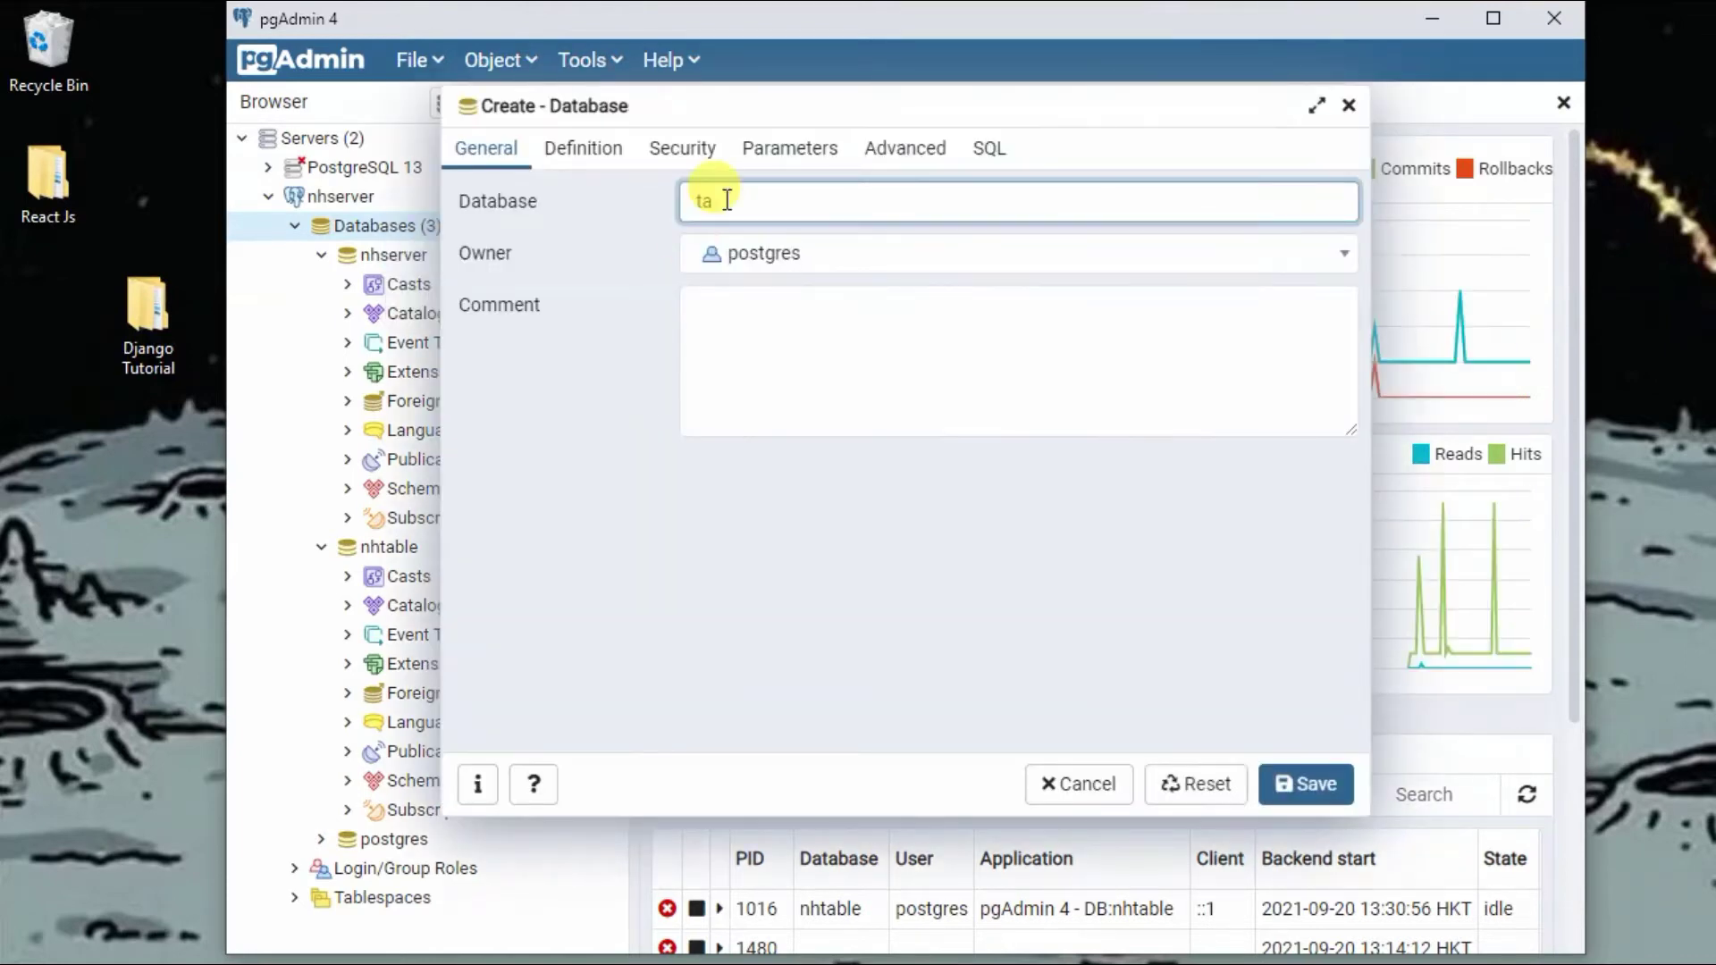
pyautogui.write('ble')
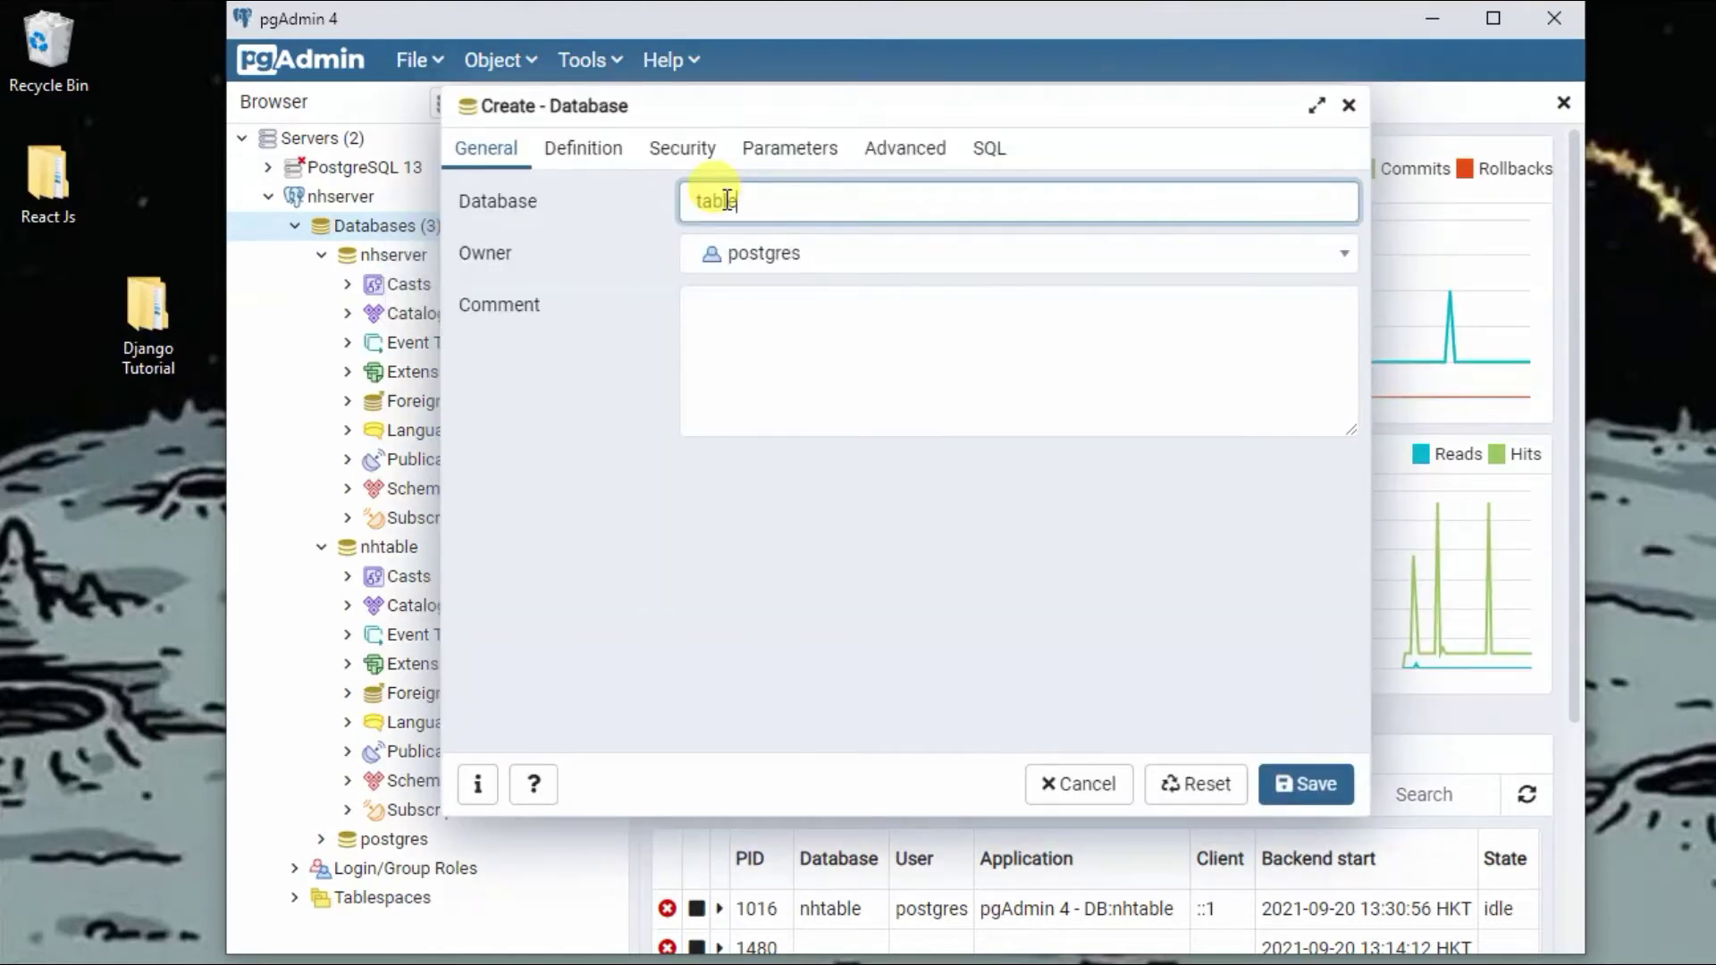
pyautogui.click(1314, 785)
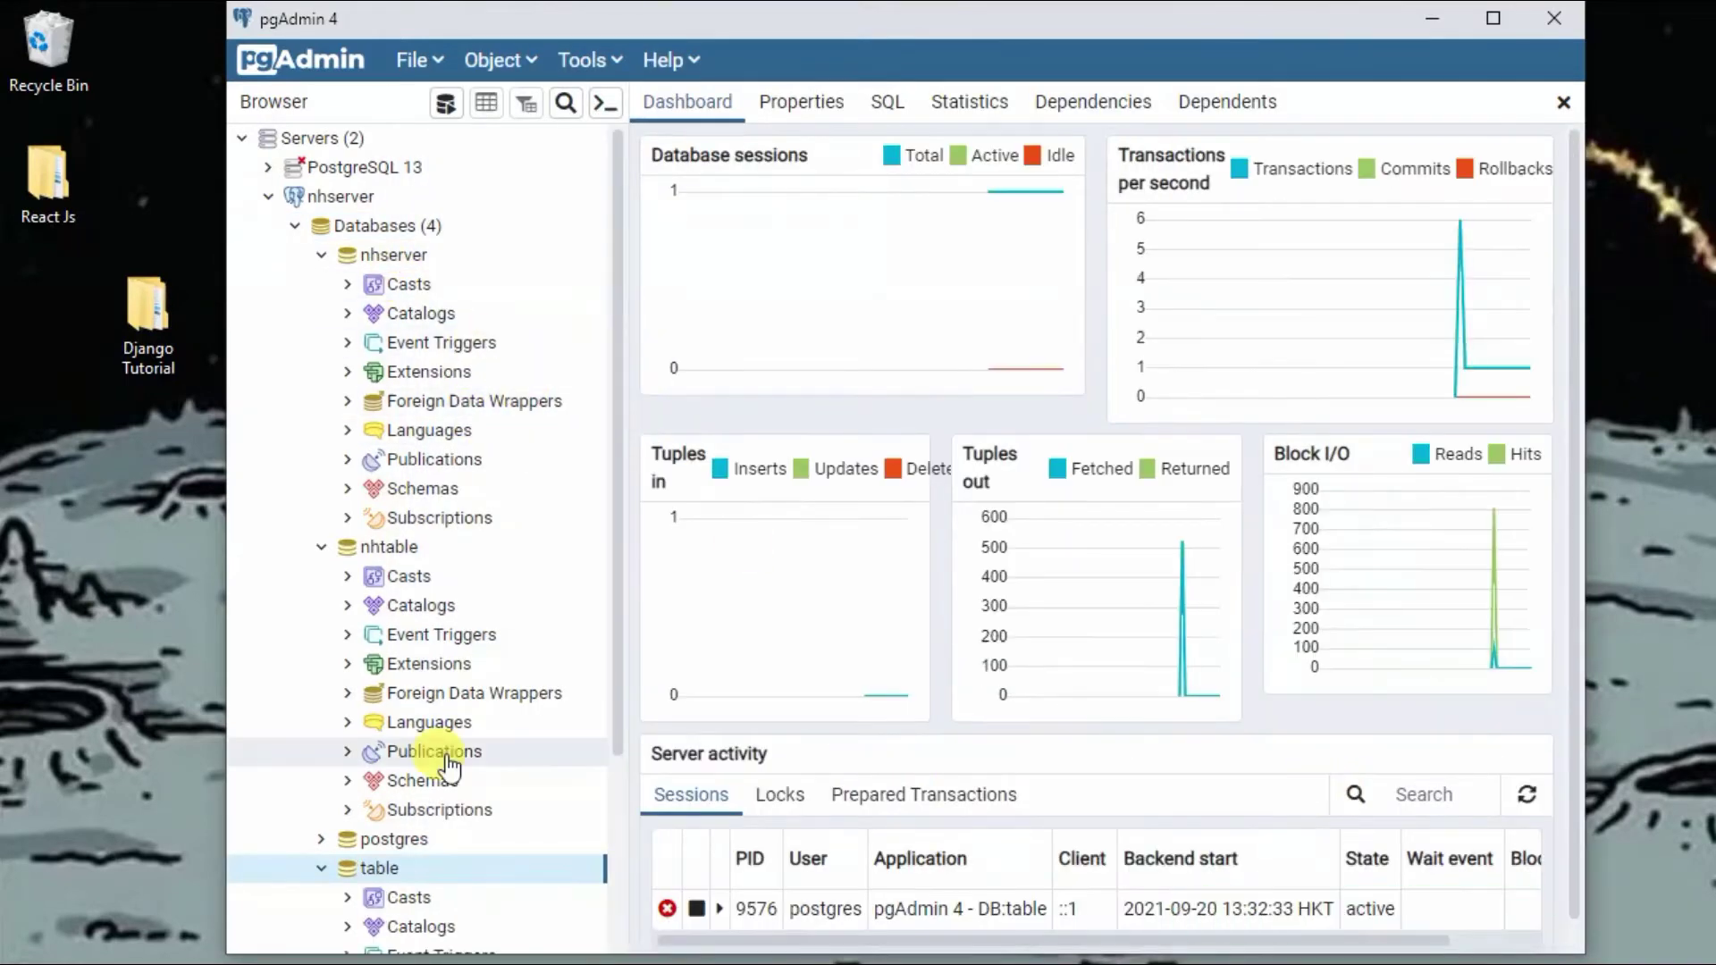
# Step: Collapse and re-expand the table database node to review its contents, then minimize pgAdmin
pyautogui.scroll(-3, 438, 755)
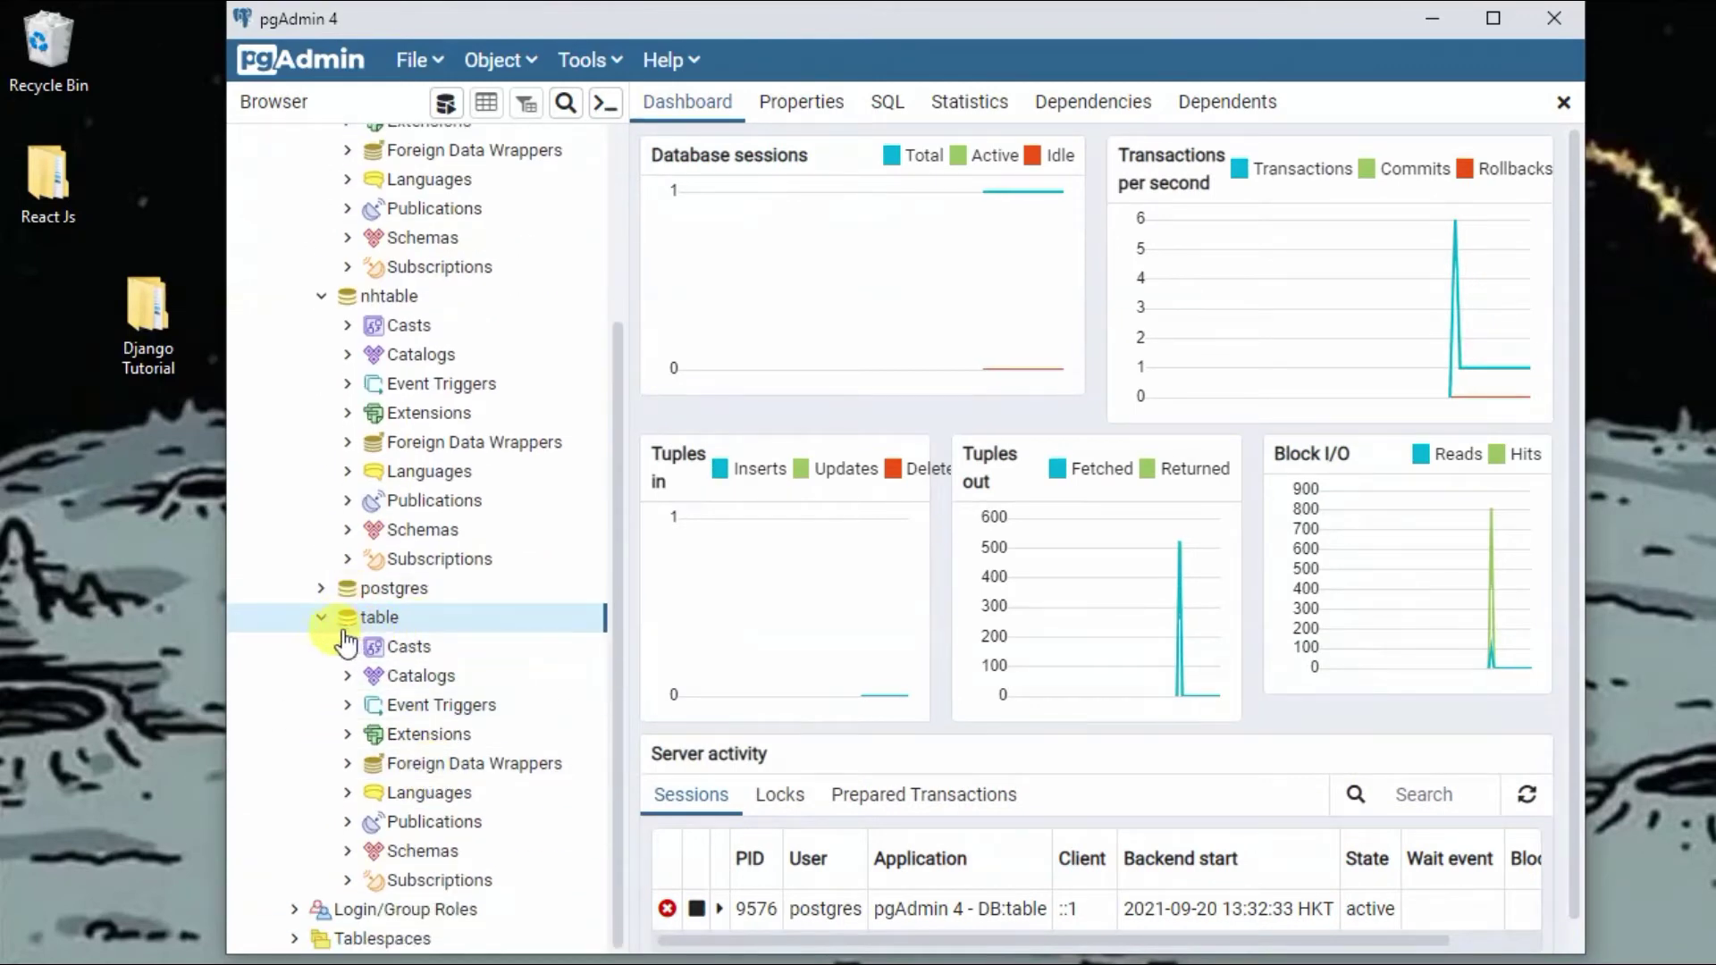
pyautogui.click(320, 617)
pyautogui.scroll(3, 308, 621)
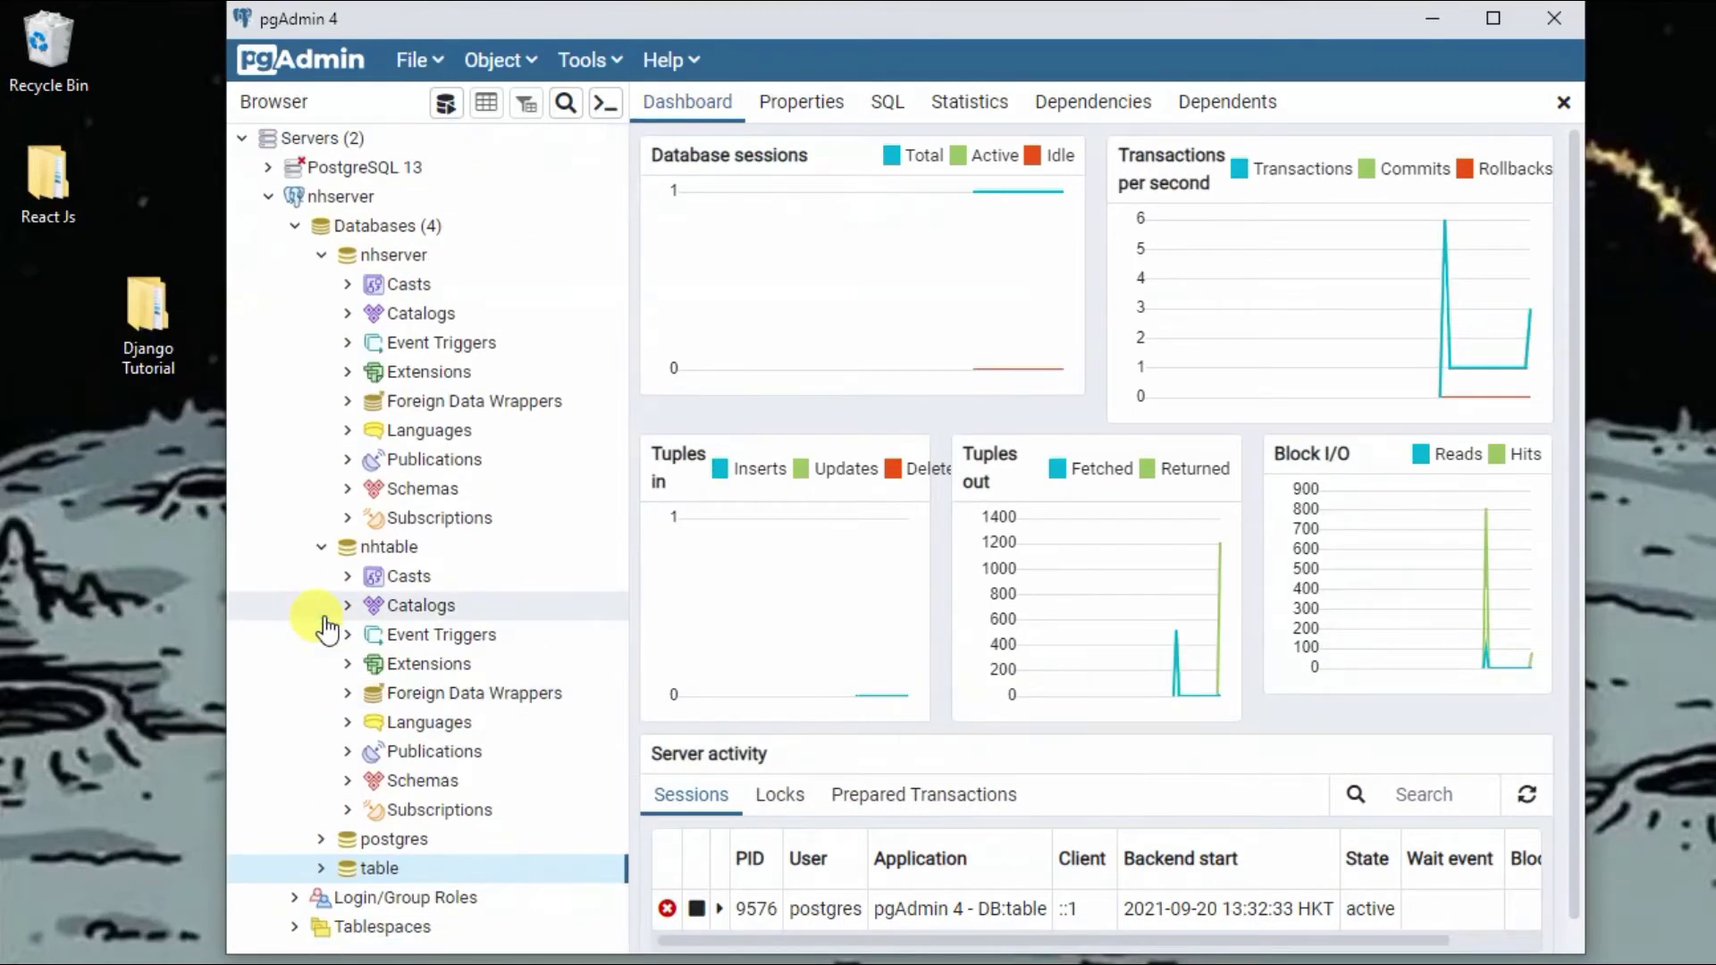
pyautogui.click(384, 869)
pyautogui.doubleClick(384, 872)
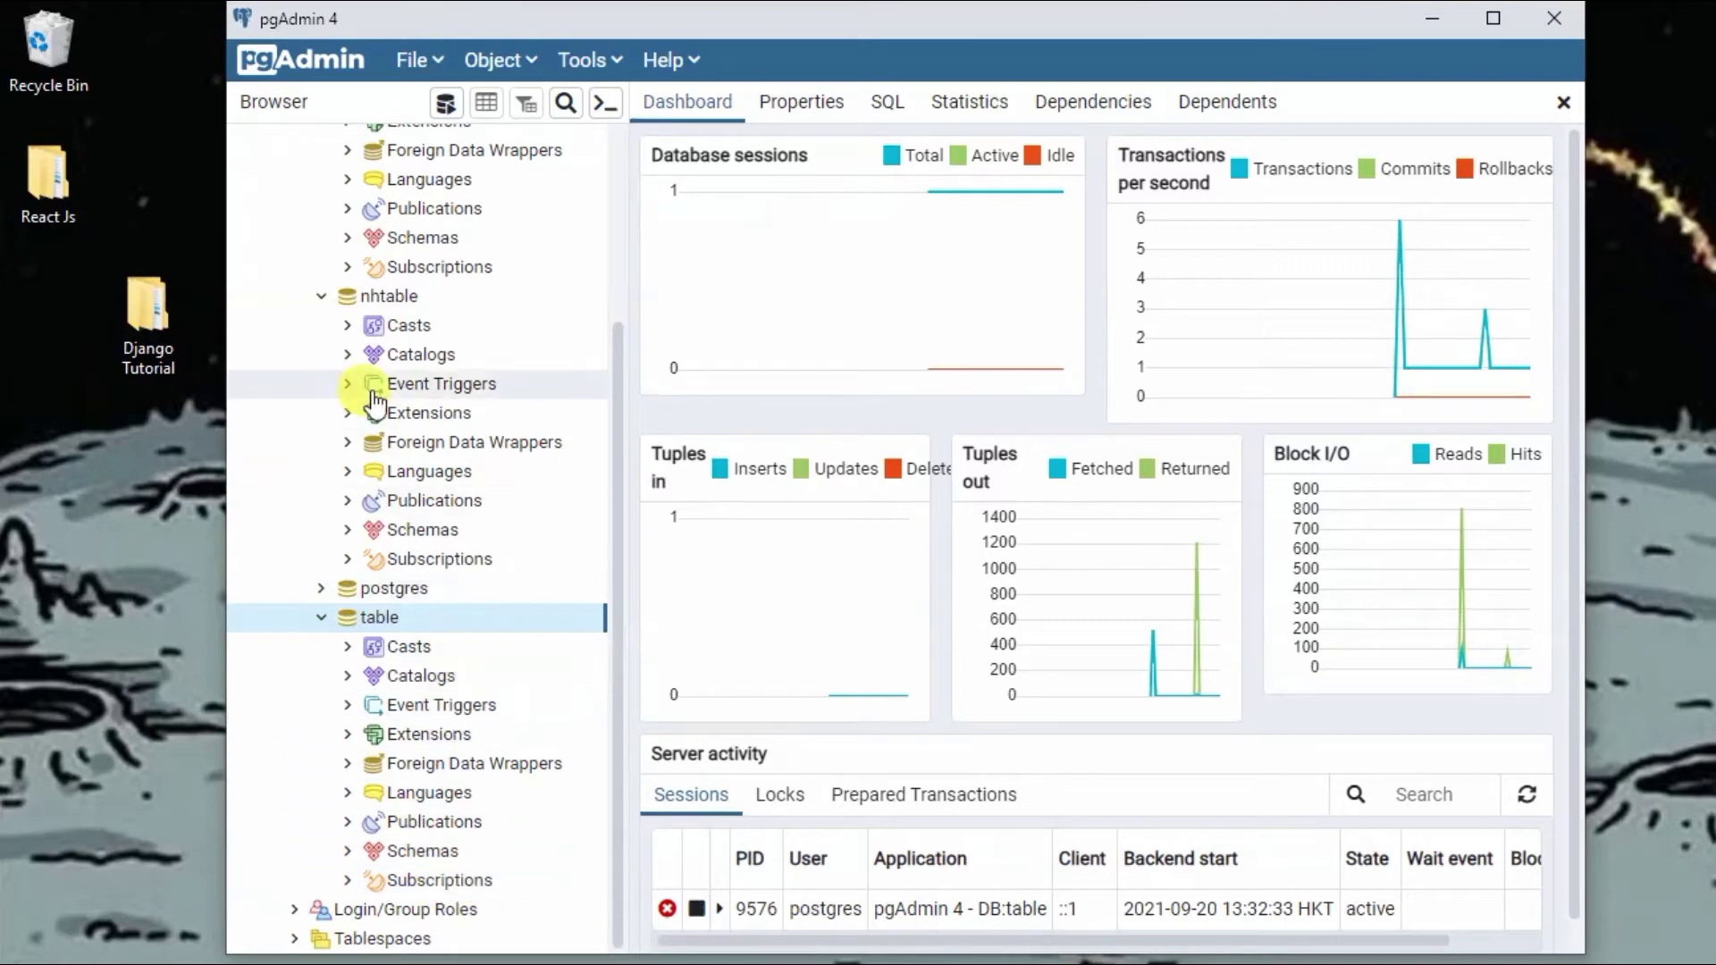
pyautogui.scroll(2, 410, 489)
pyautogui.scroll(2, 429, 420)
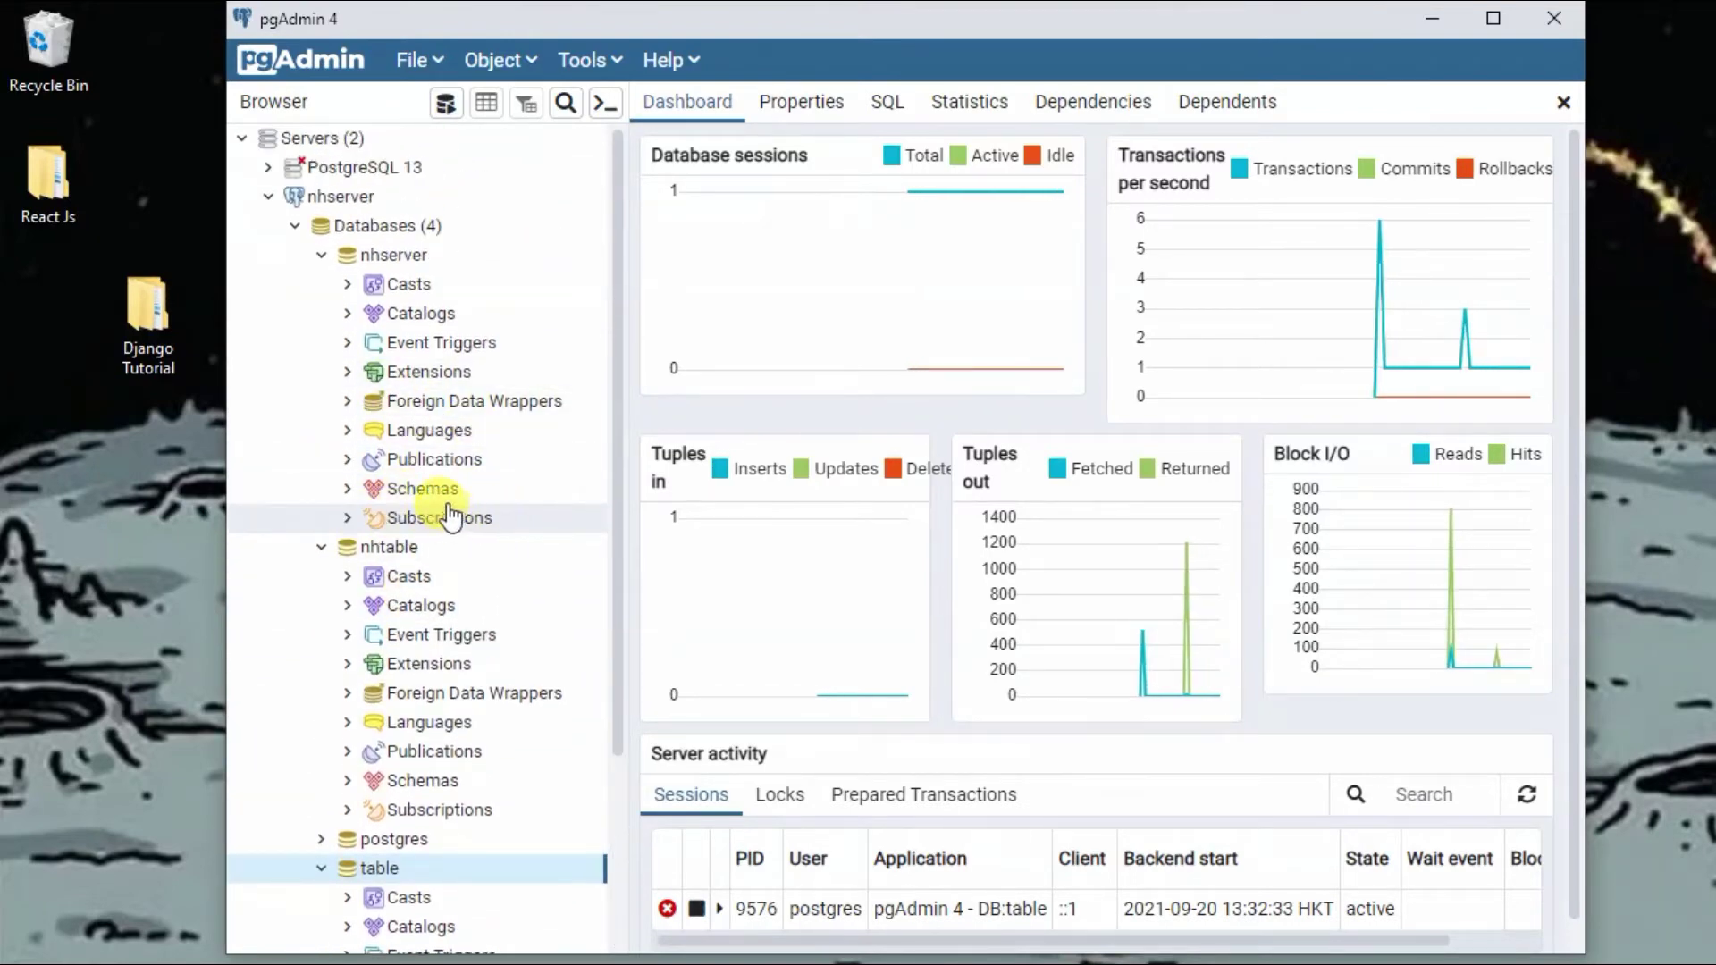
pyautogui.scroll(-4, 403, 518)
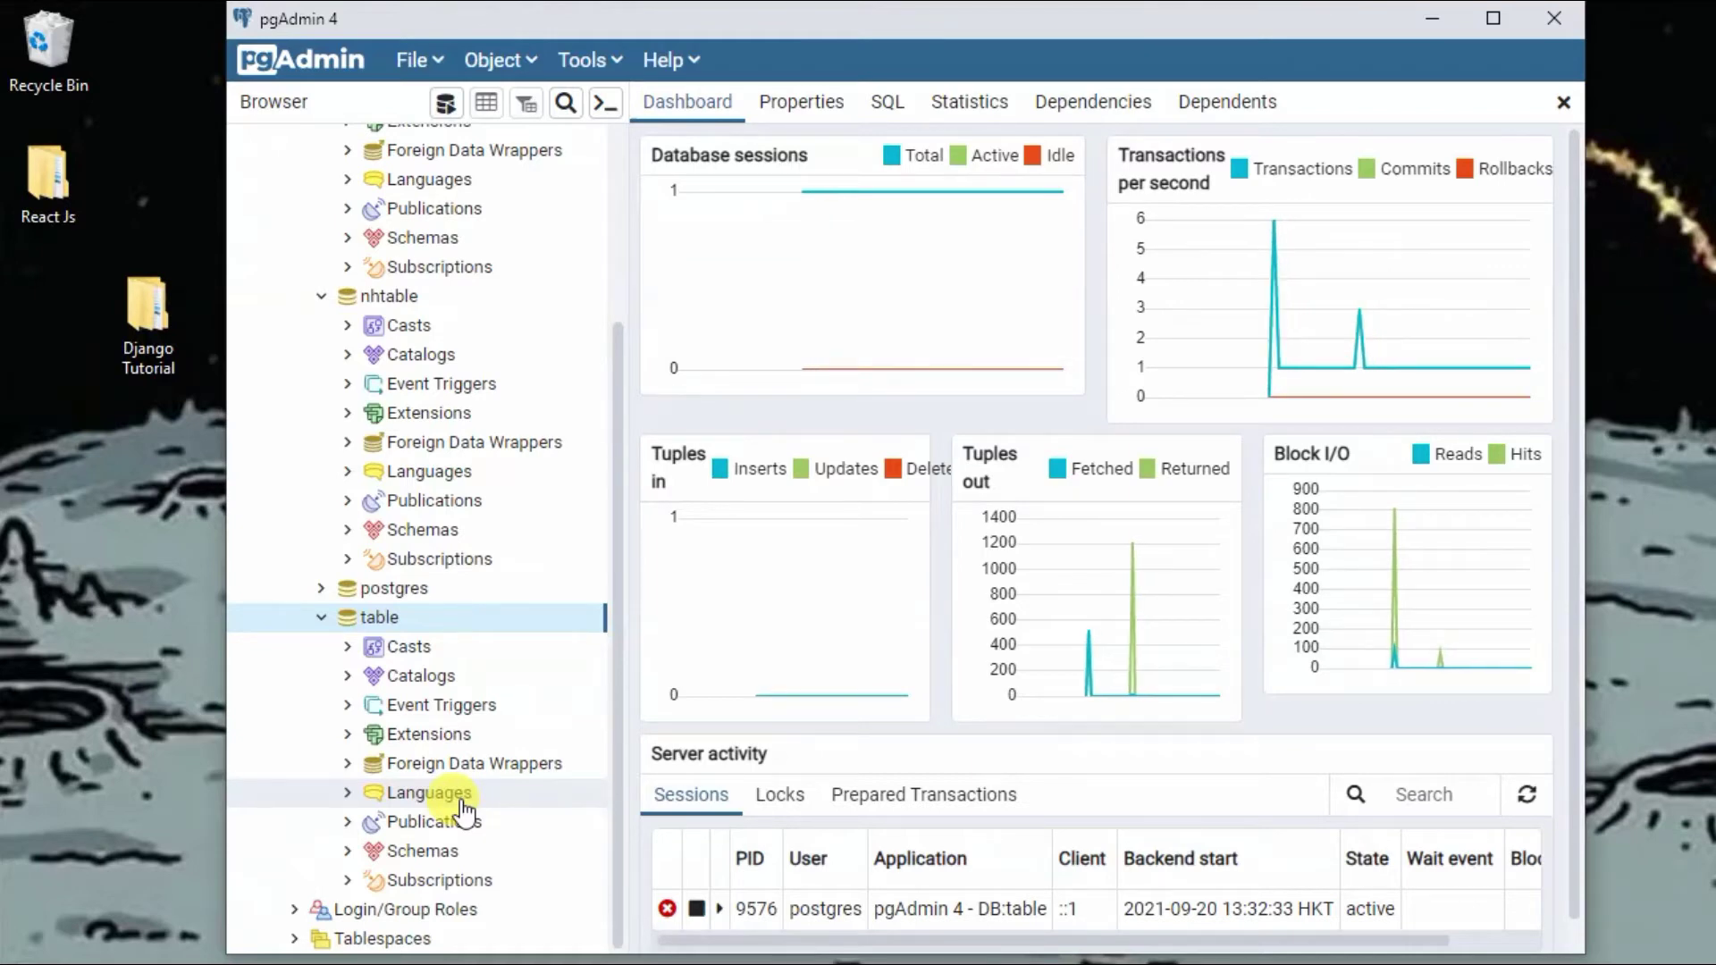
pyautogui.click(1434, 20)
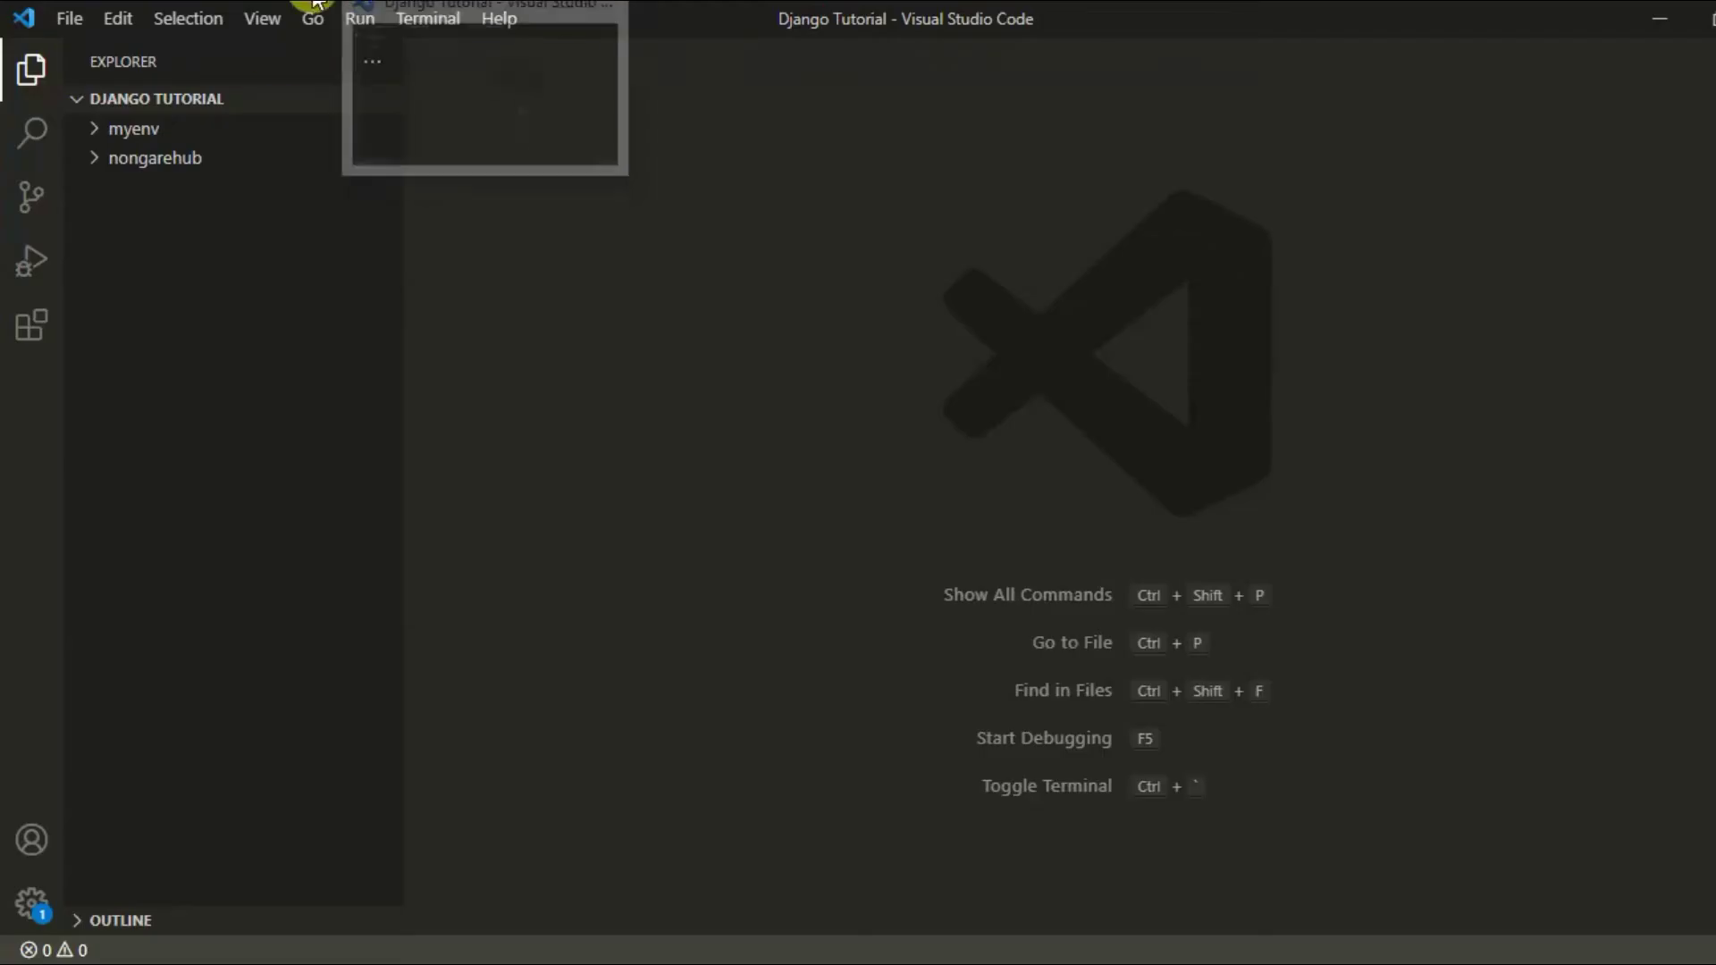
# Step: Expand the nongarehub project and package folders and start a new PowerShell terminal
pyautogui.click(81, 159)
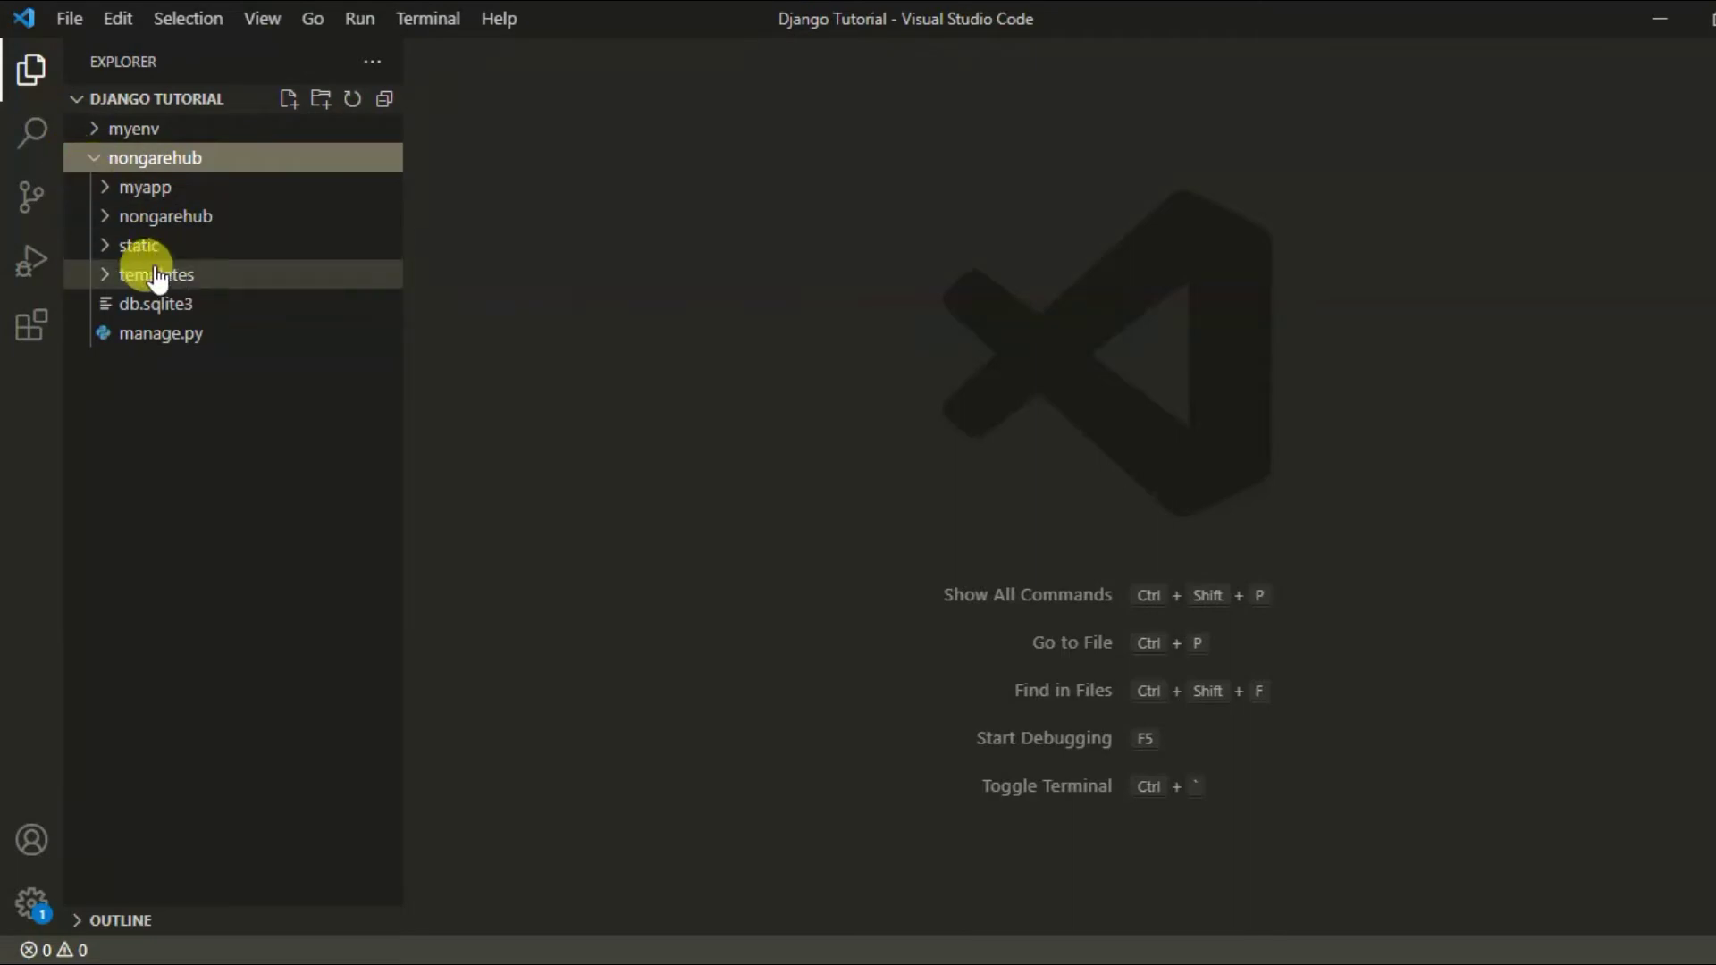
pyautogui.click(117, 218)
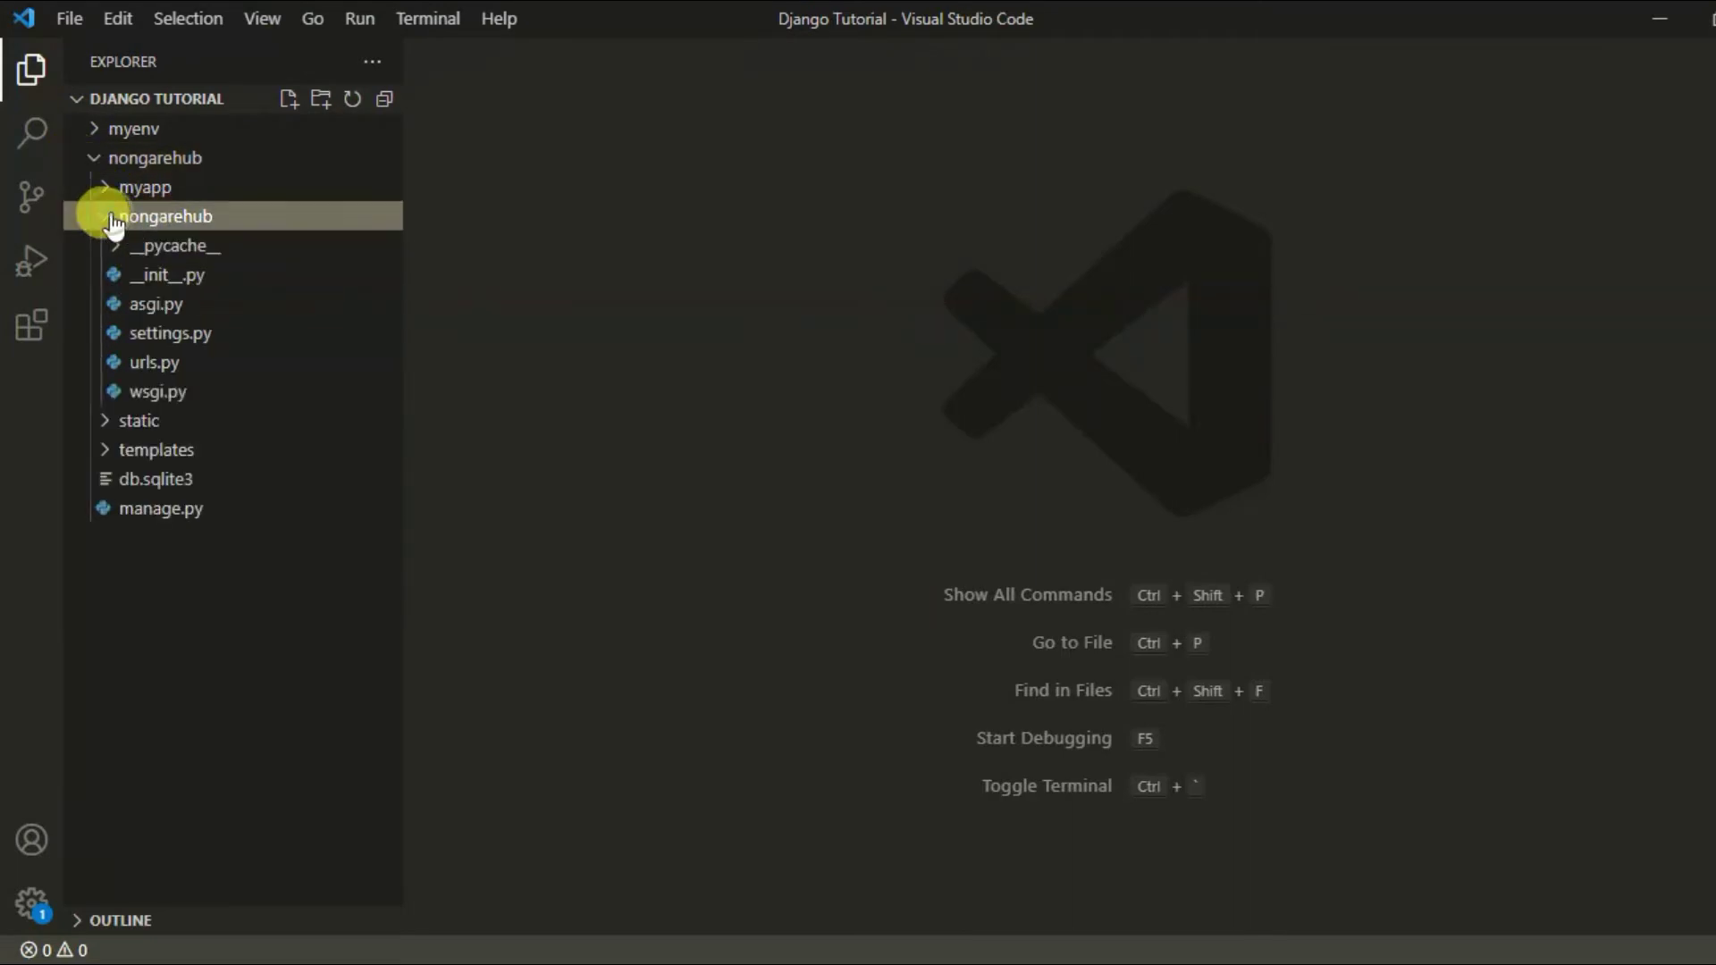
pyautogui.click(419, 23)
pyautogui.click(493, 56)
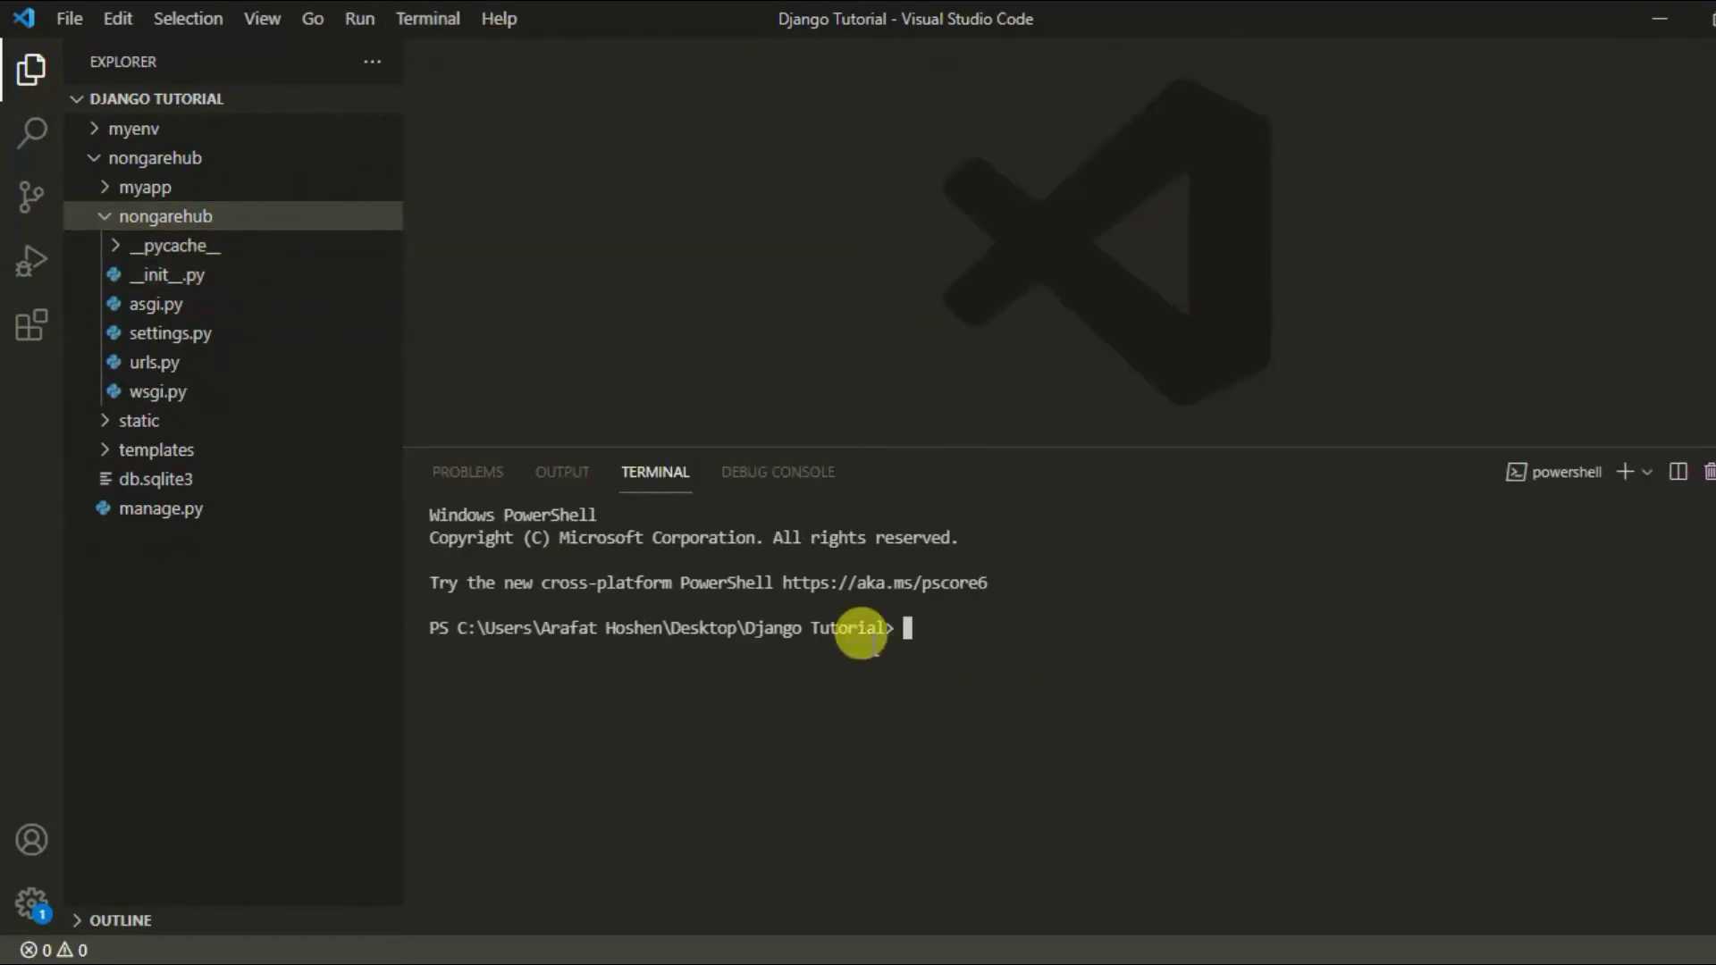
# Step: Open urls.py in the editor with the cursor at the end of line 6
pyautogui.click(191, 363)
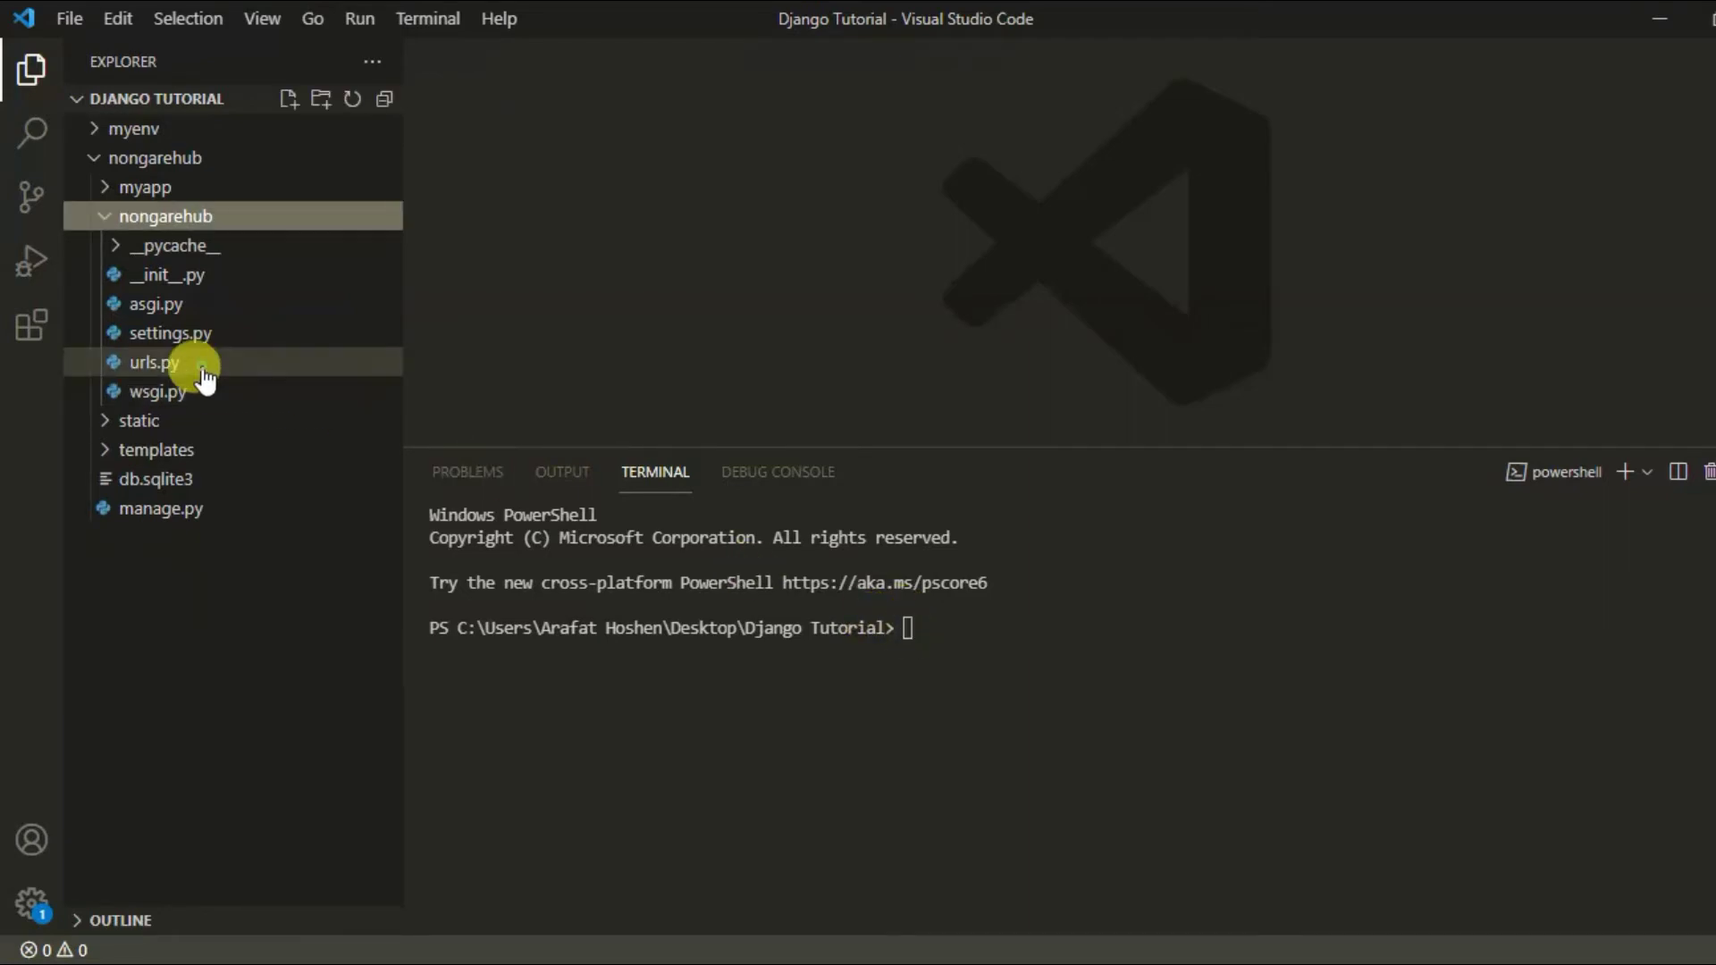
pyautogui.click(1081, 309)
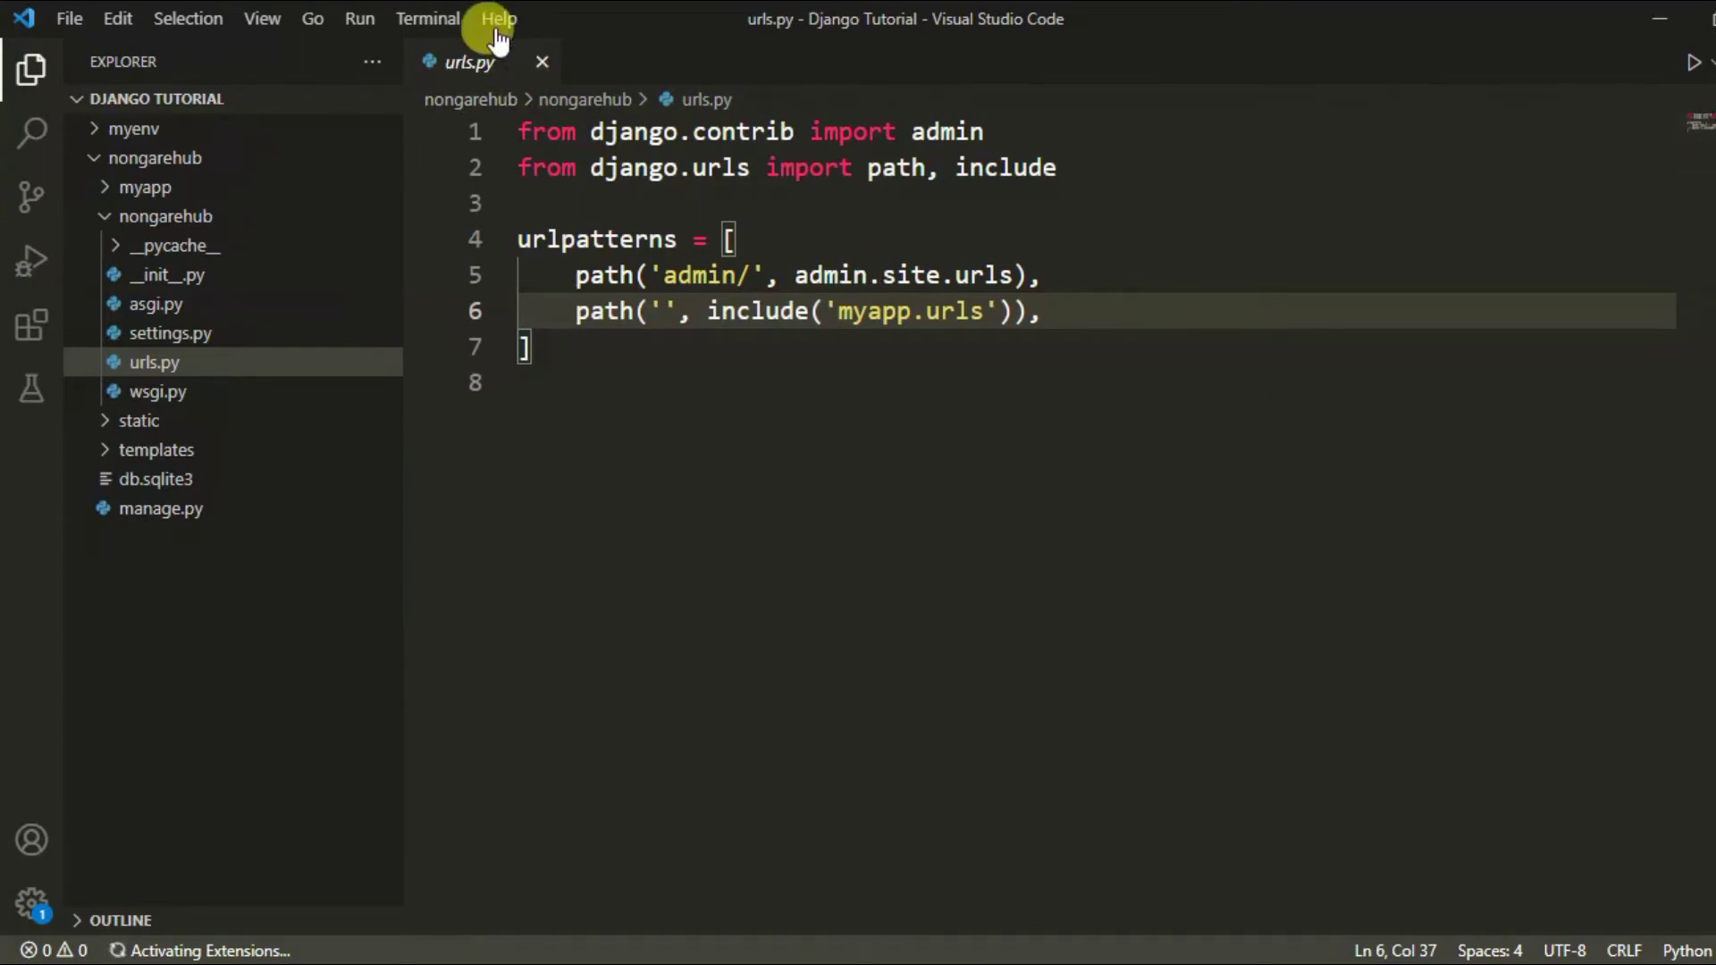
pyautogui.click(411, 19)
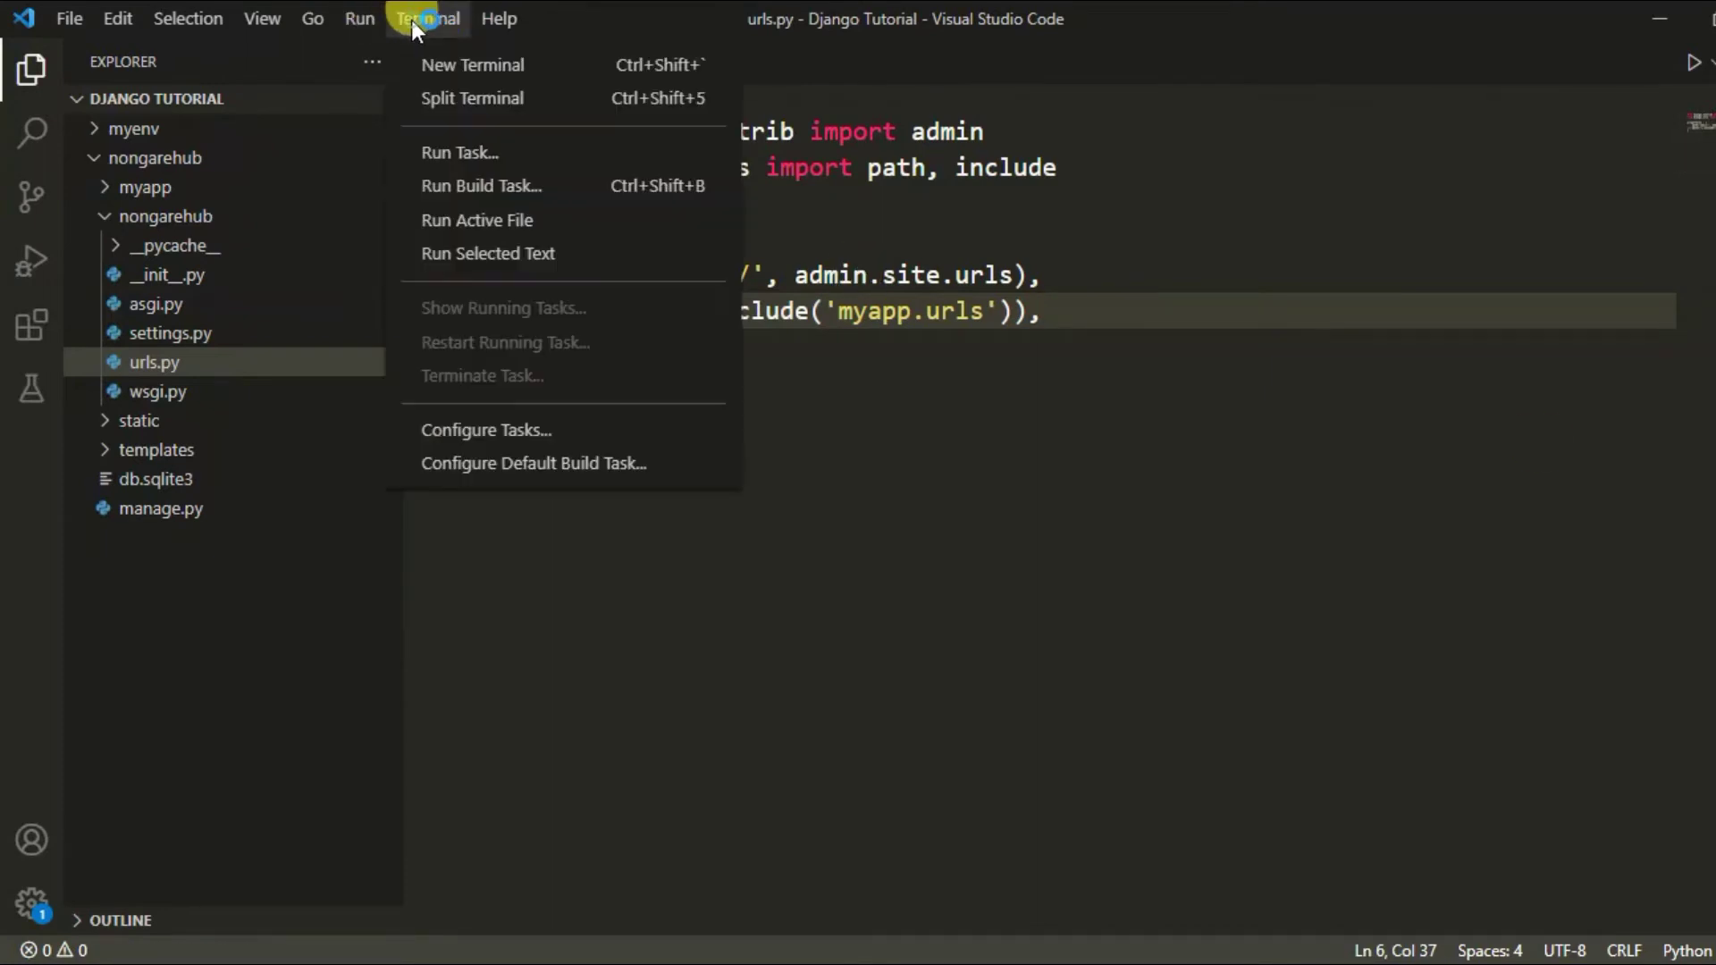
# Step: In a new myenv terminal, shrink the panel and cd into the nongarehub folder
pyautogui.click(480, 78)
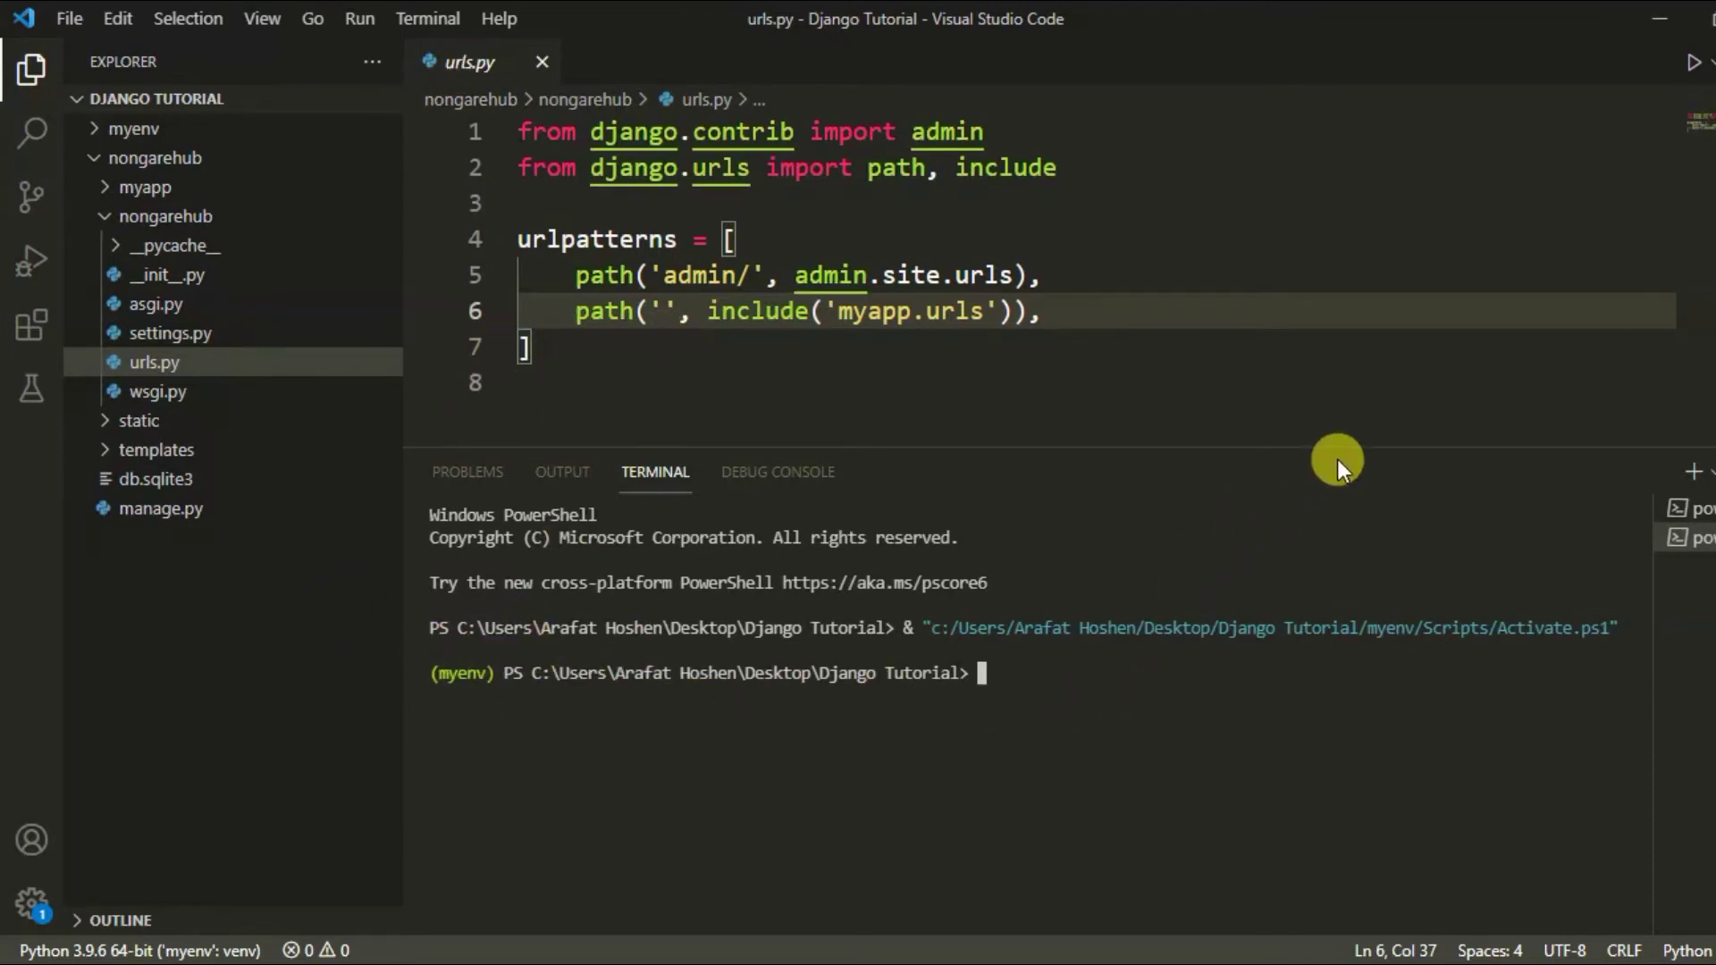
pyautogui.moveTo(1336, 444); pyautogui.dragTo(1337, 505)
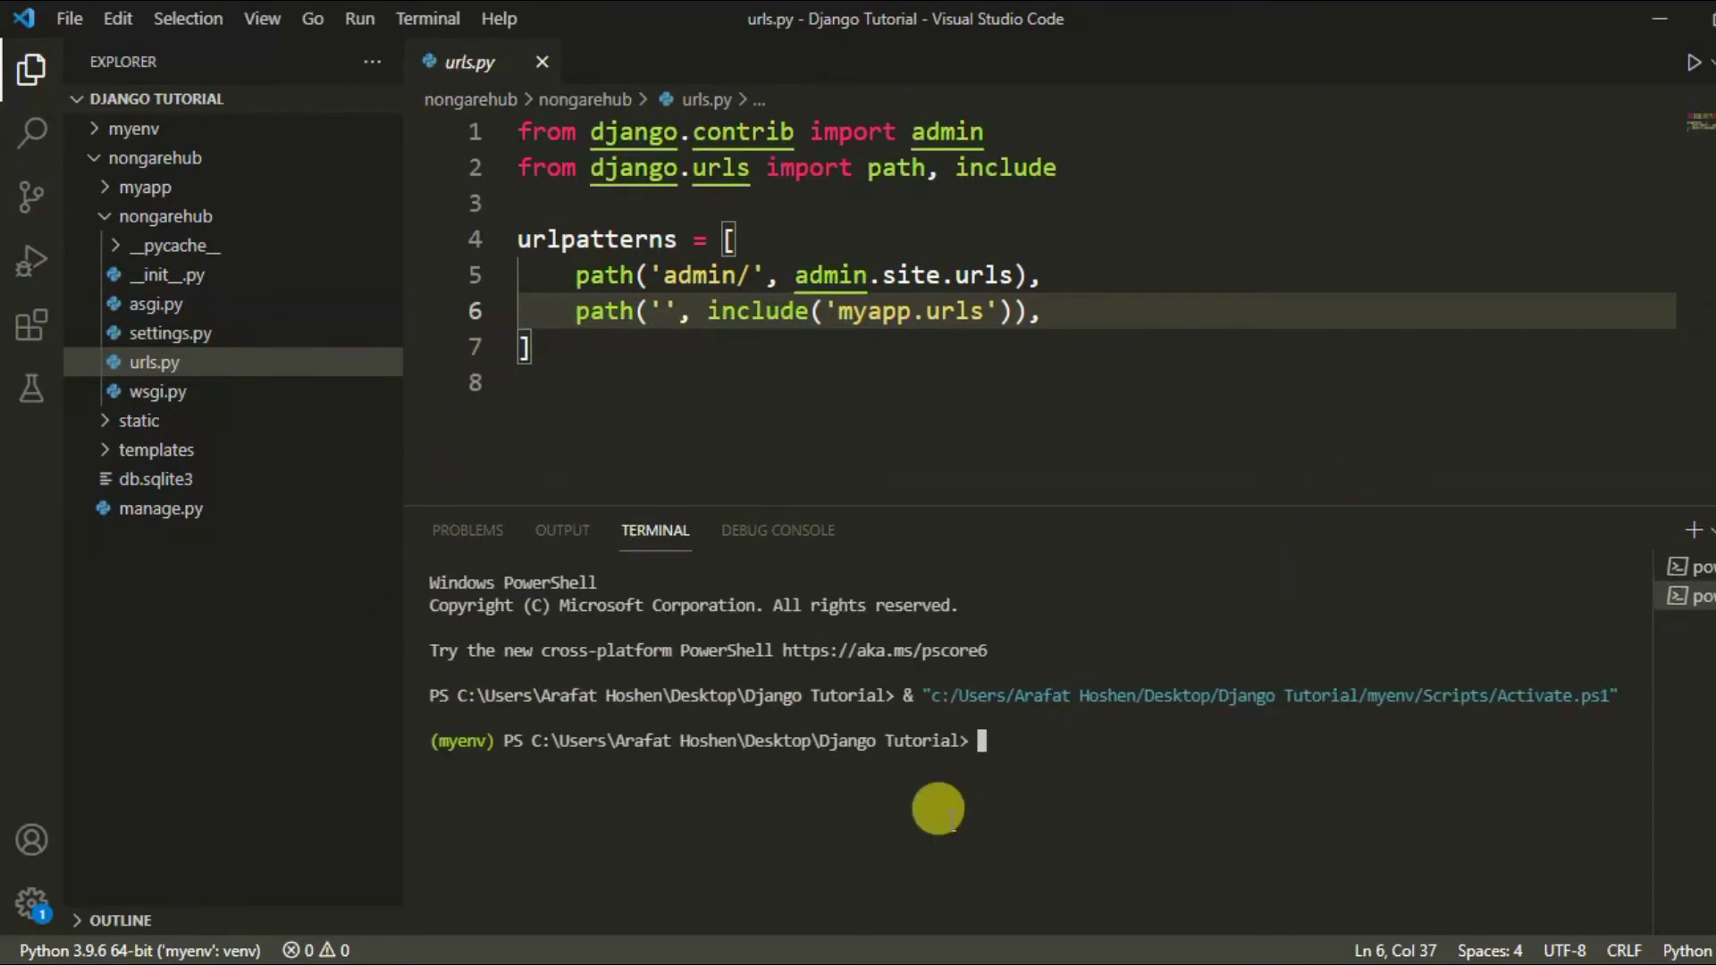
pyautogui.click(980, 740)
pyautogui.click(934, 767)
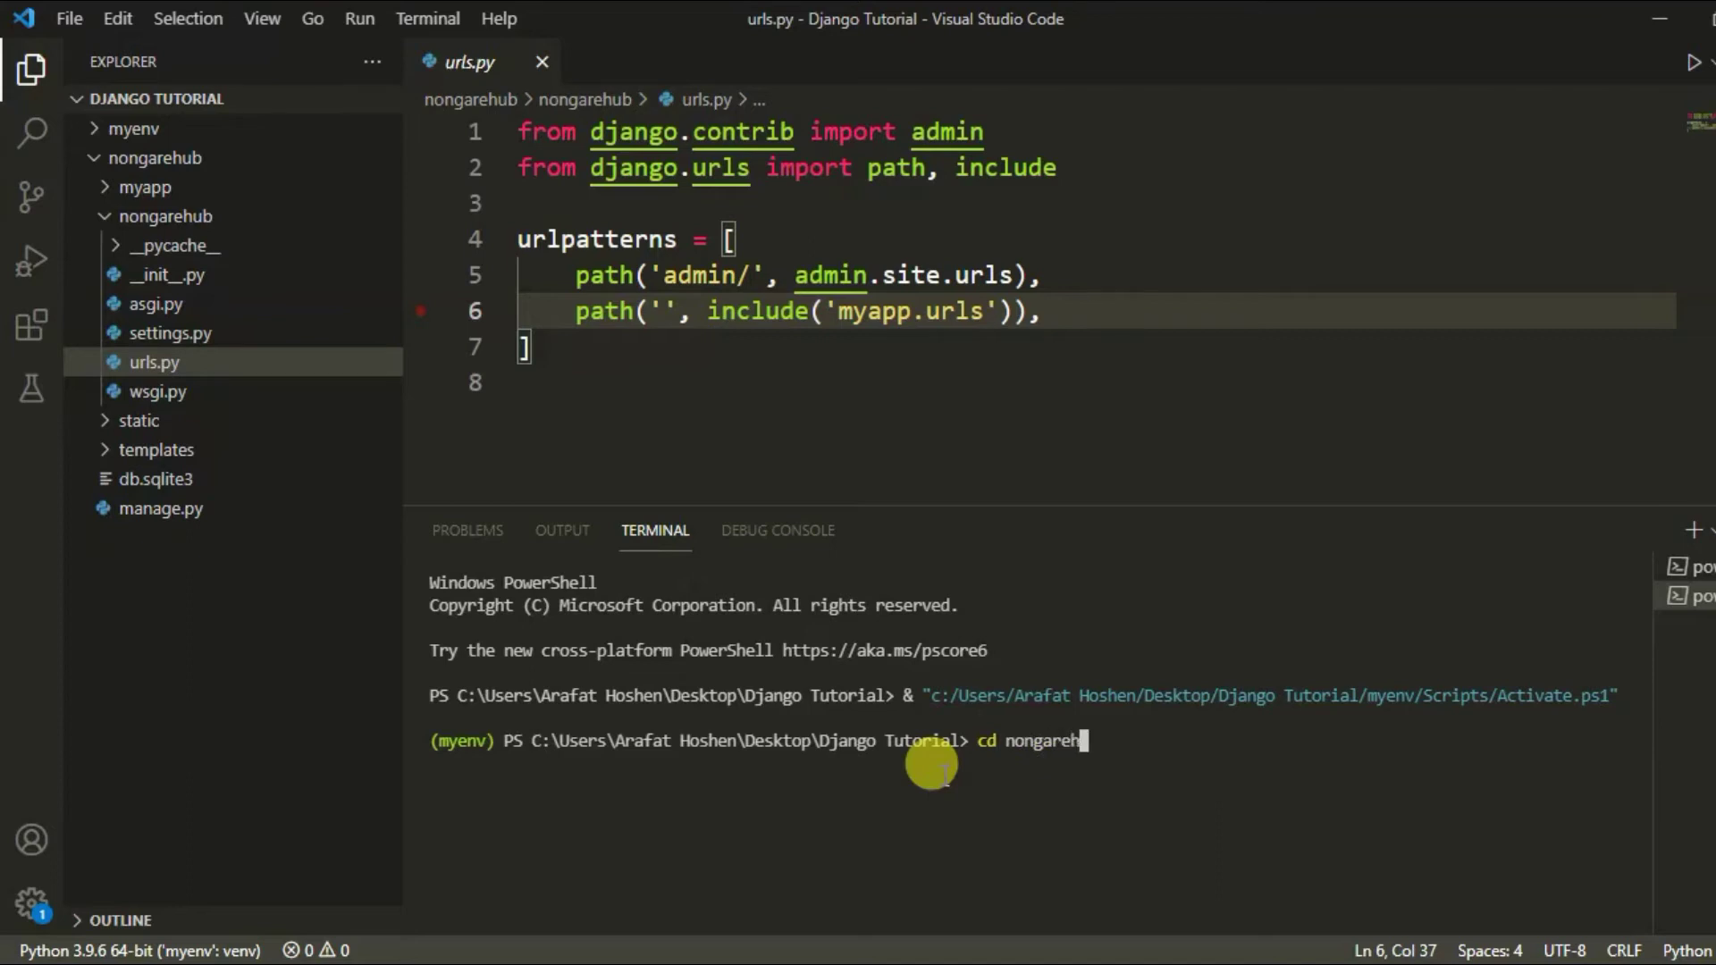
pyautogui.write('cd nongarehub')
pyautogui.press('Return')
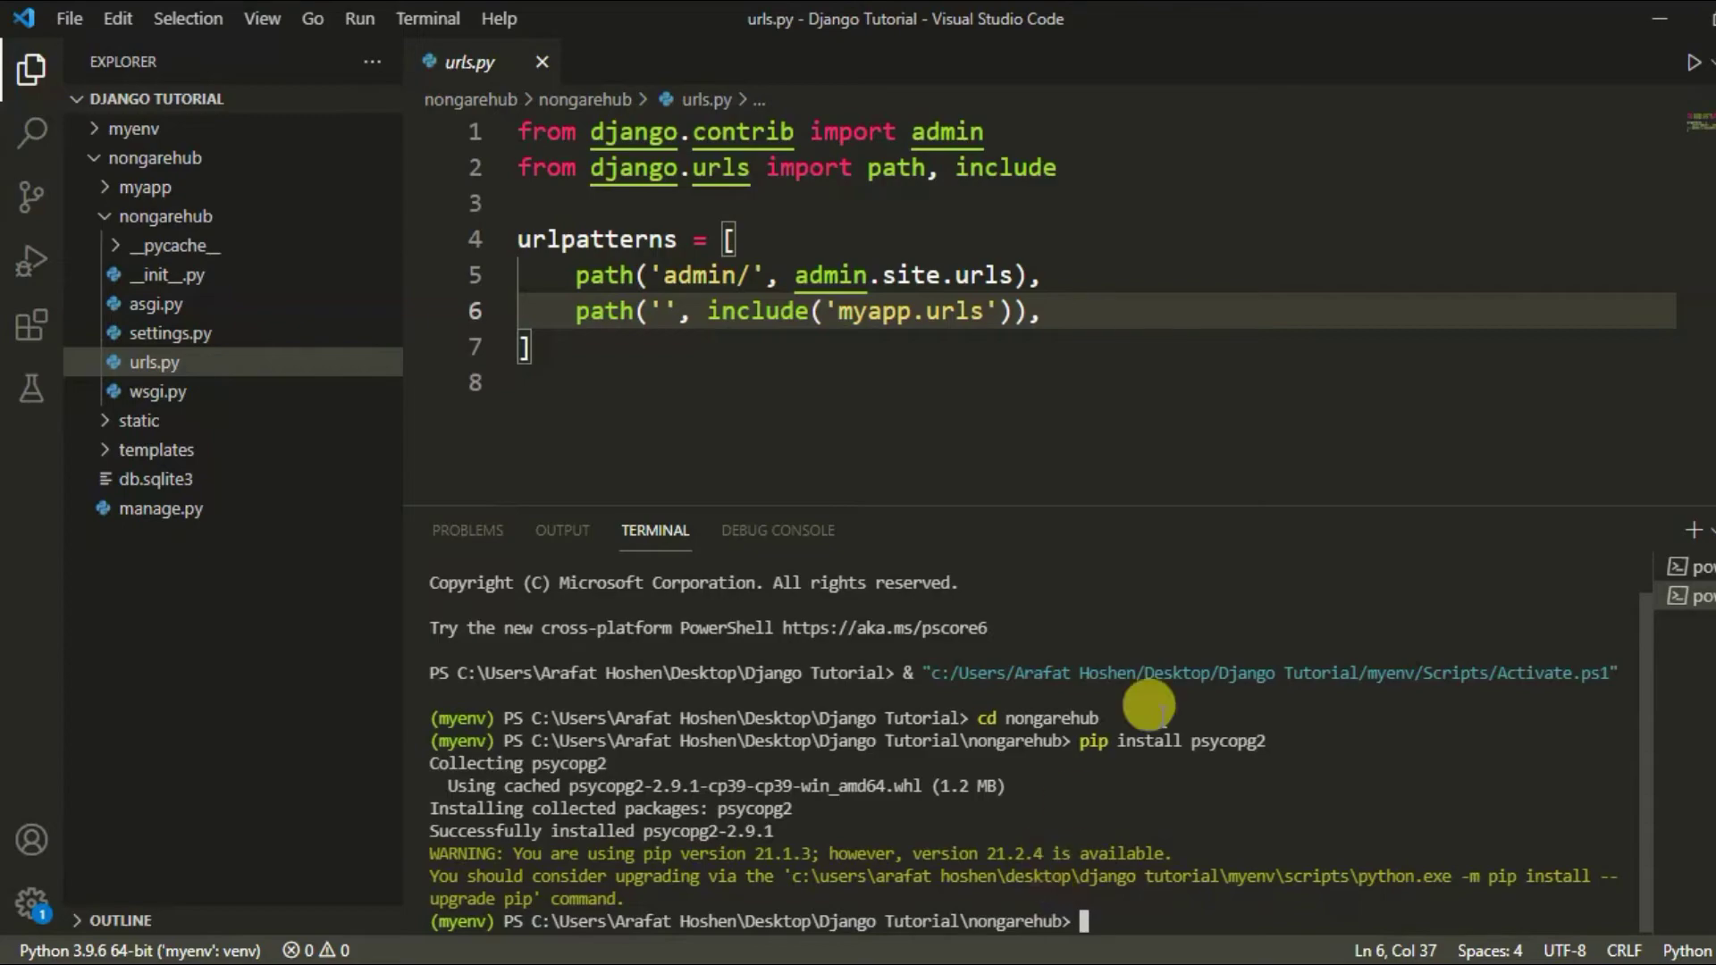
pyautogui.click(1340, 313)
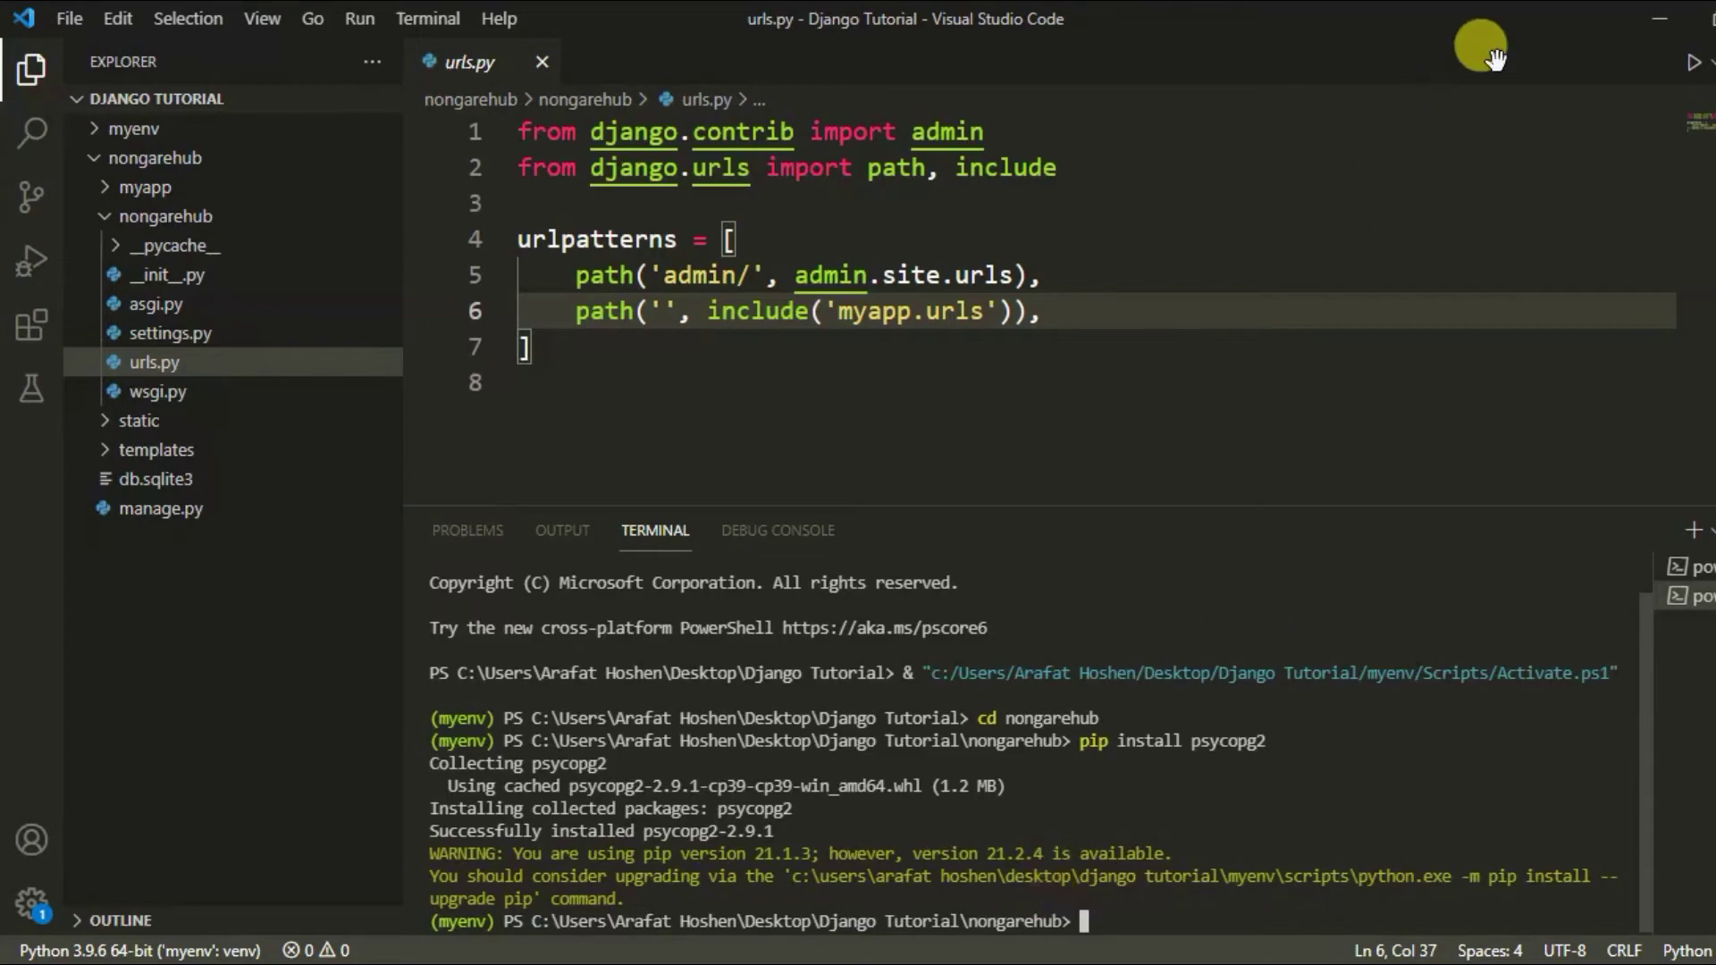
# Step: From the desktop, browse to the Django Tutorial\myenv\Scripts folder in File Explorer
pyautogui.click(1657, 26)
pyautogui.click(120, 322)
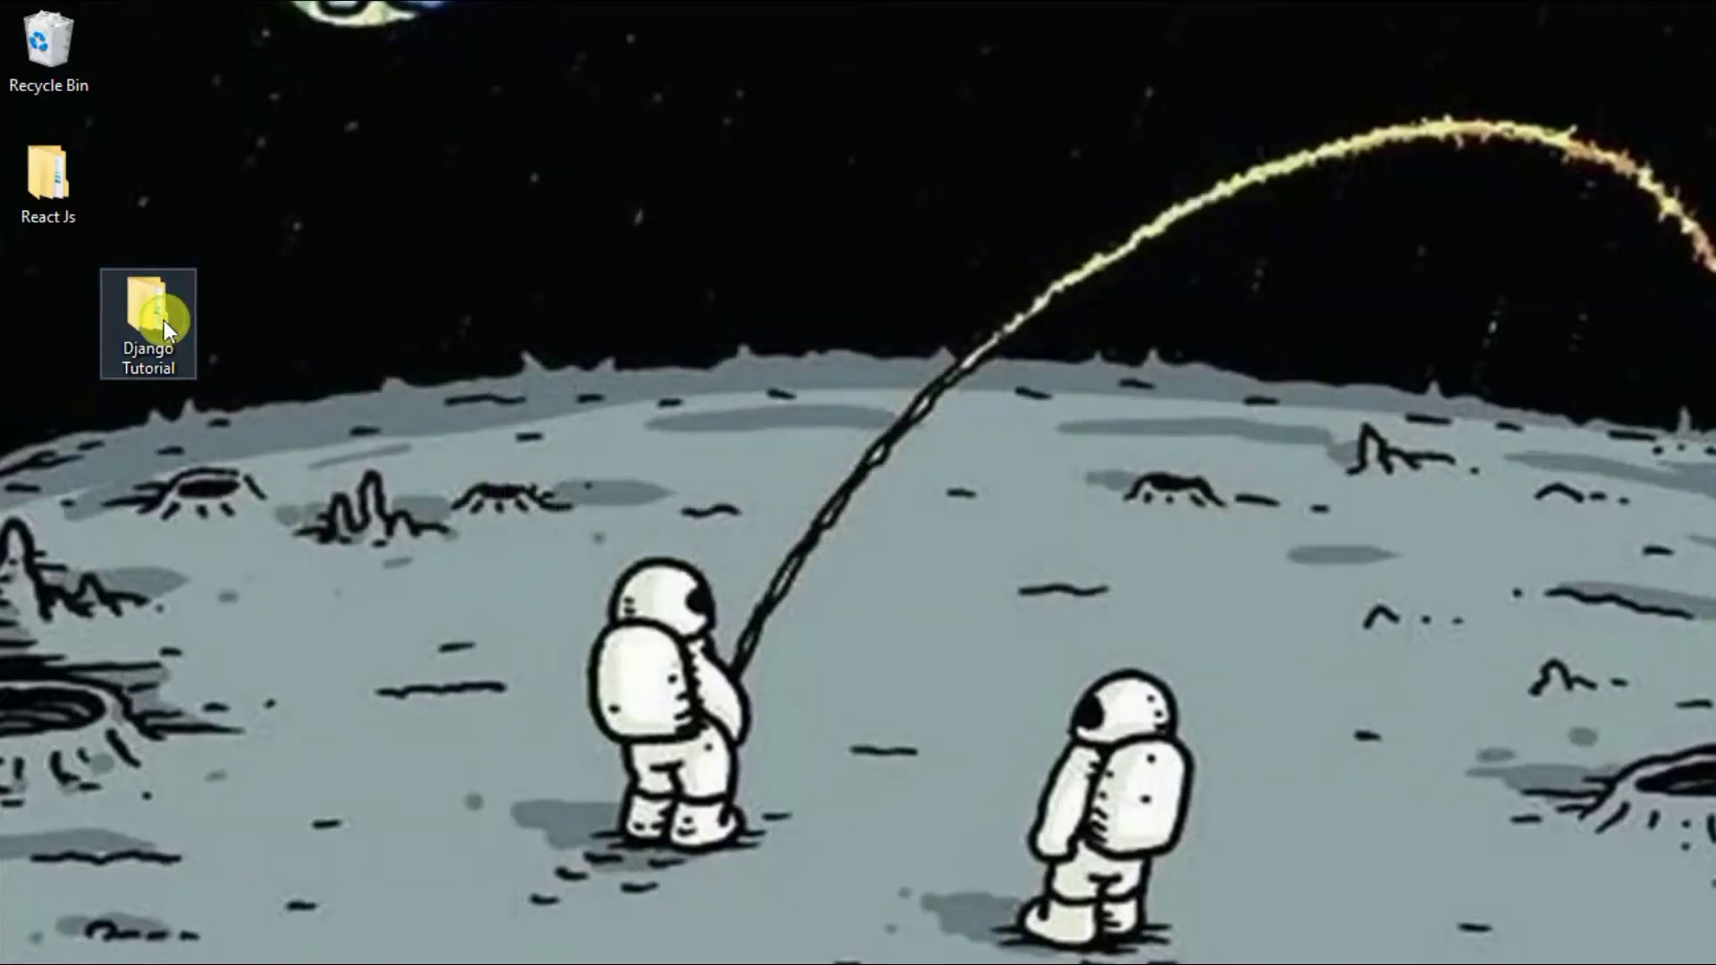
pyautogui.doubleClick(163, 320)
pyautogui.doubleClick(382, 170)
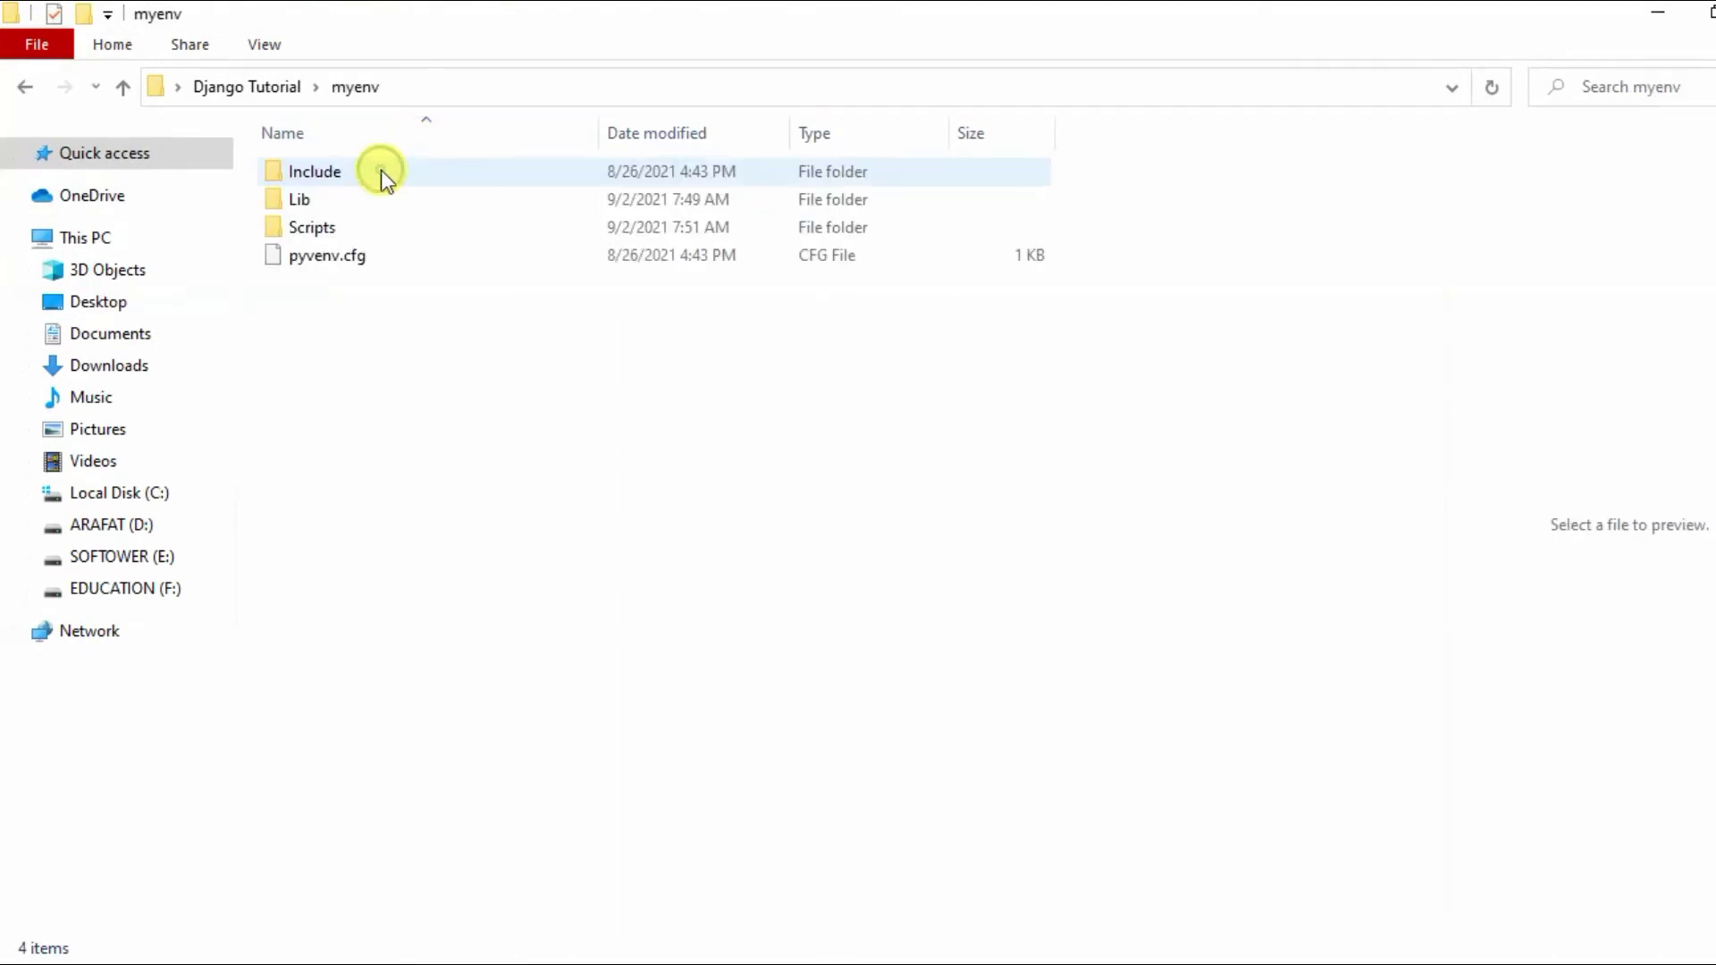
pyautogui.doubleClick(383, 231)
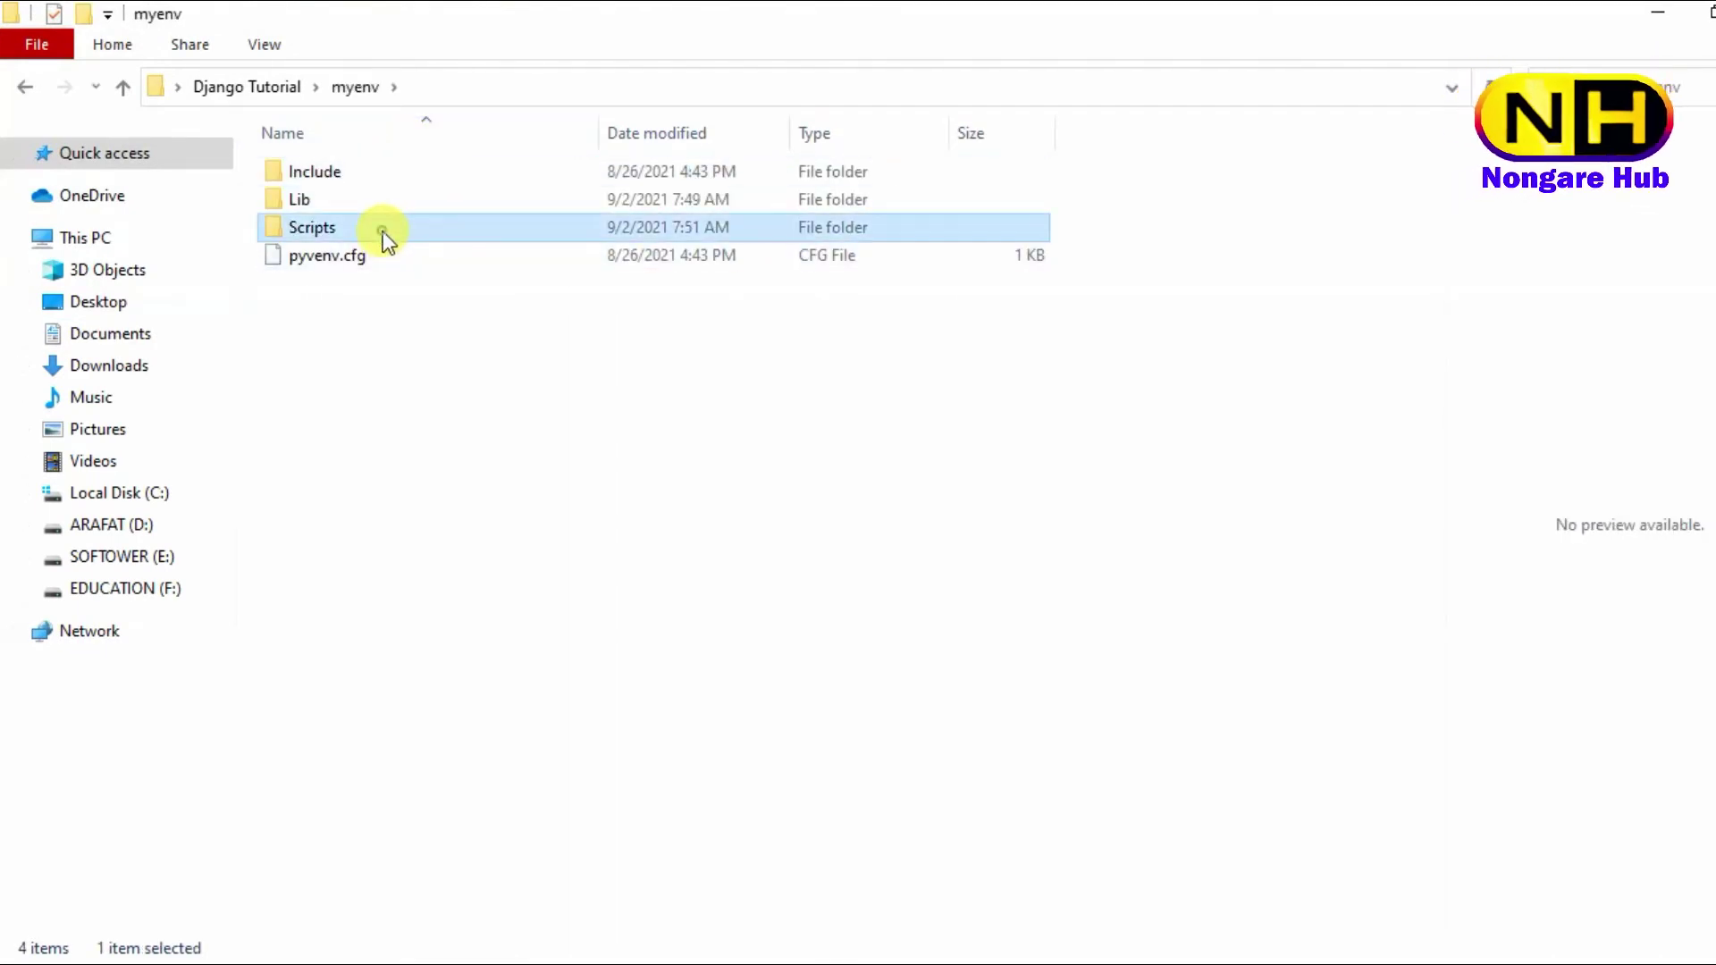
pyautogui.click(350, 452)
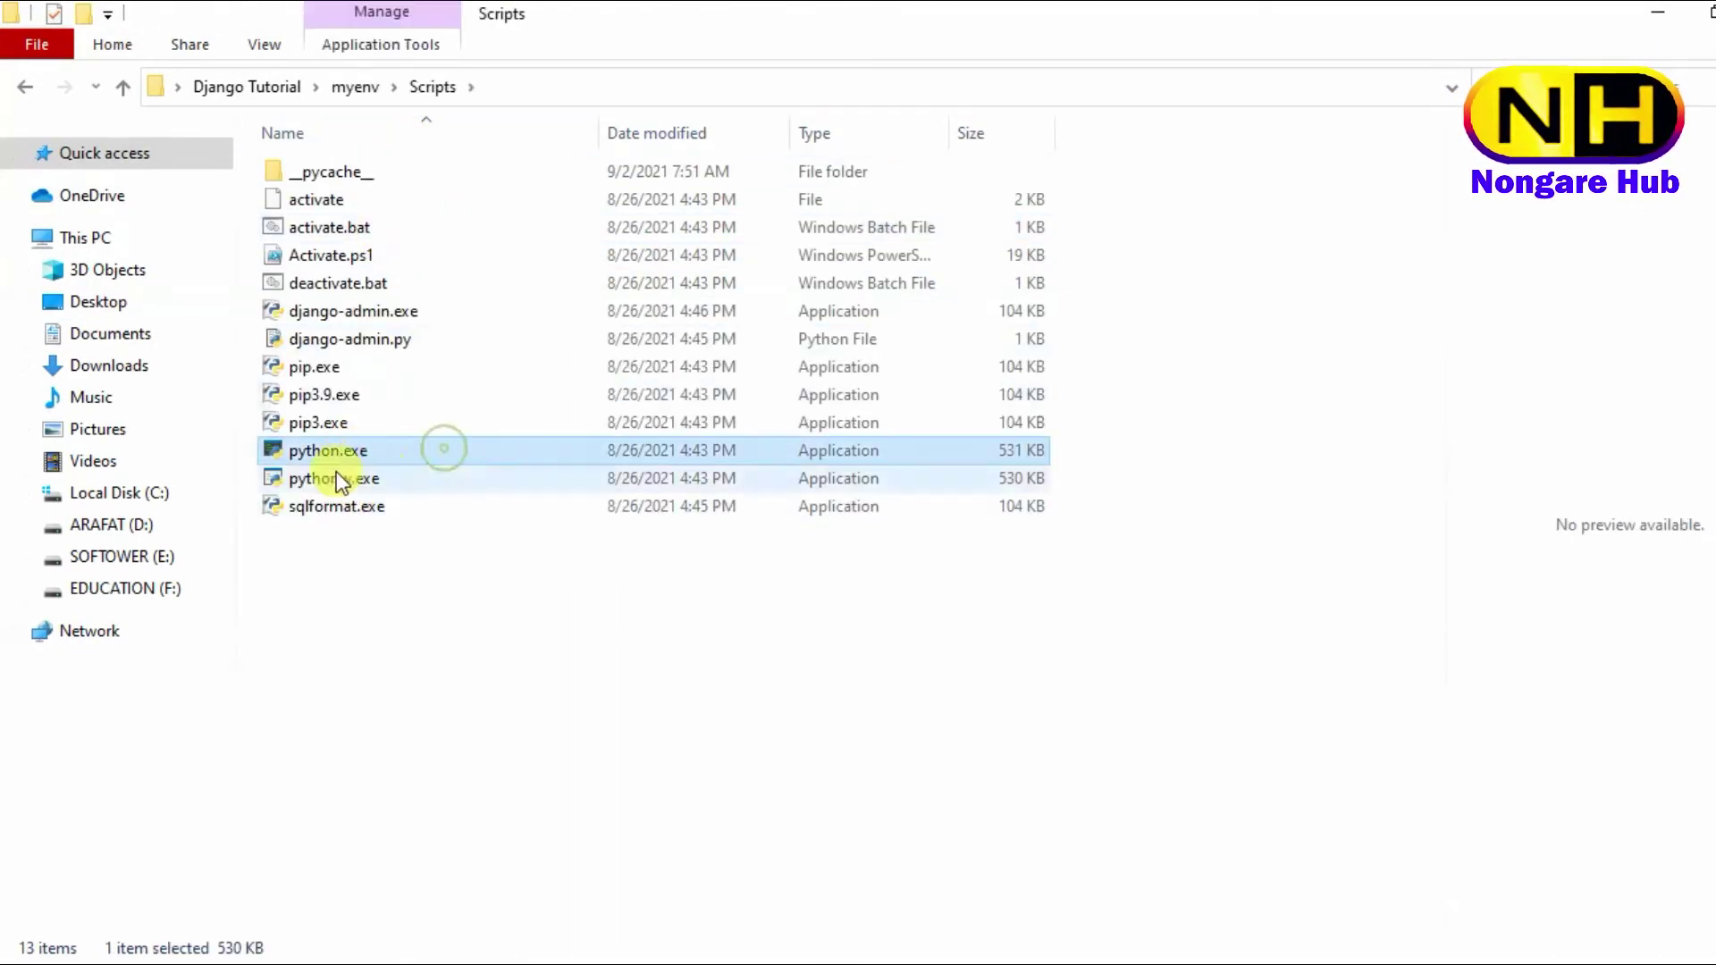
# Step: Launch a Command Prompt in the Scripts folder by entering cmd in the address bar
pyautogui.moveTo(390, 458)
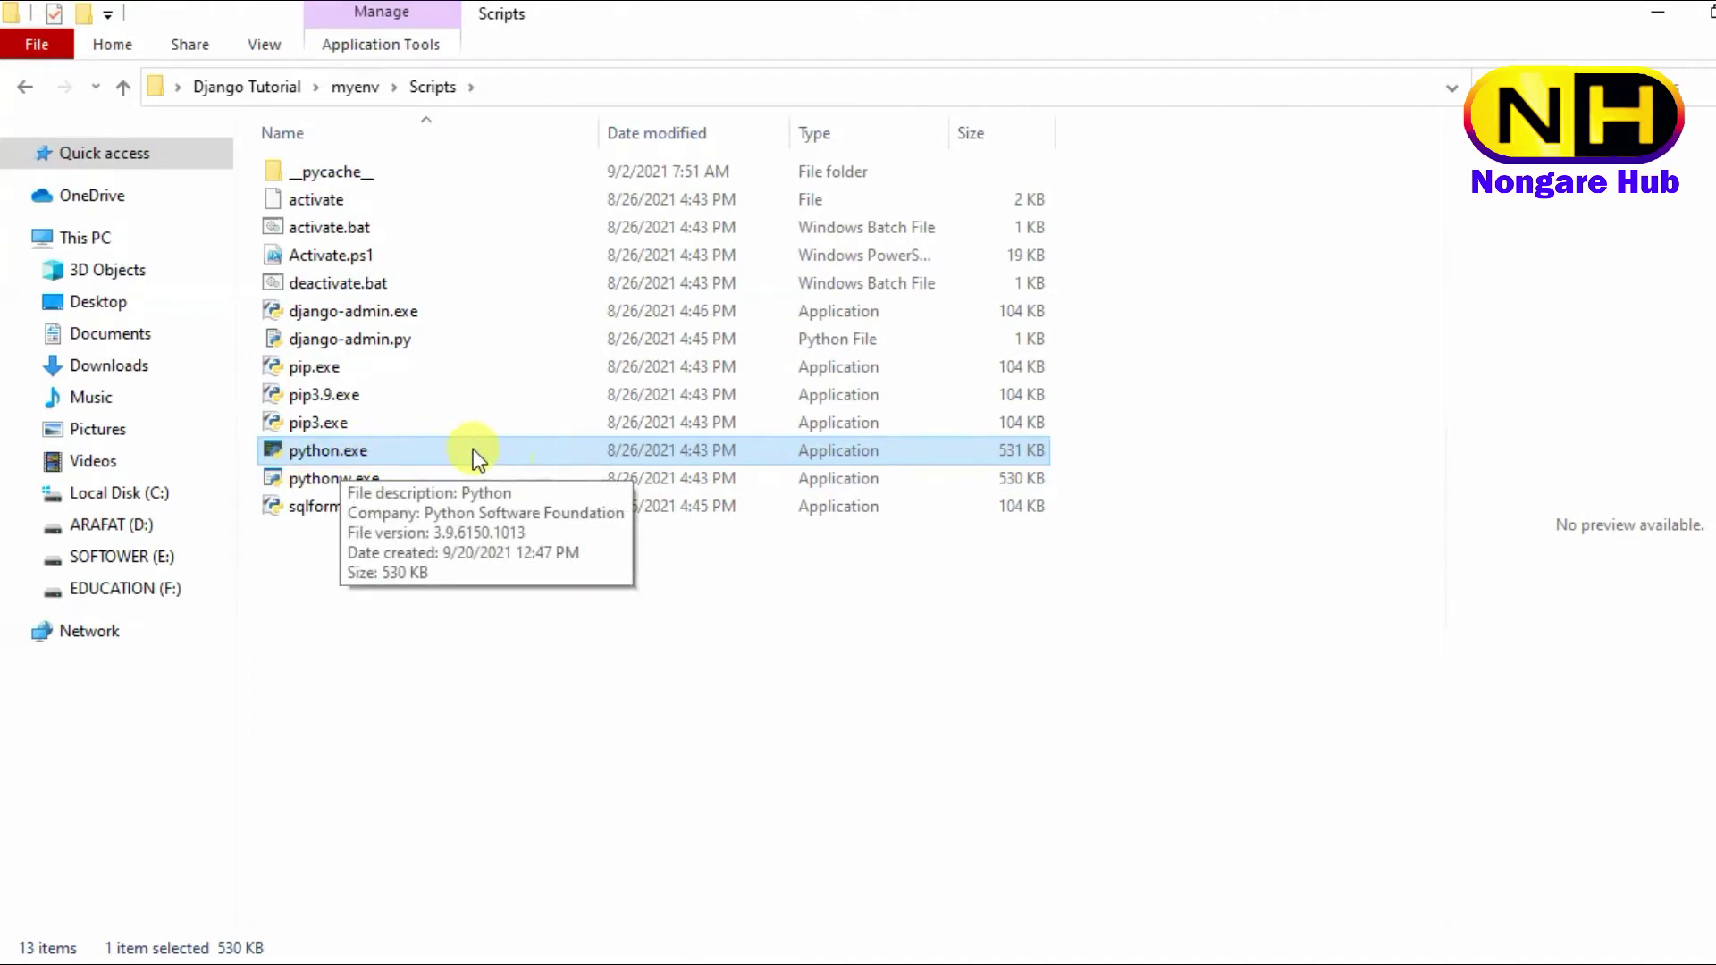
pyautogui.click(555, 87)
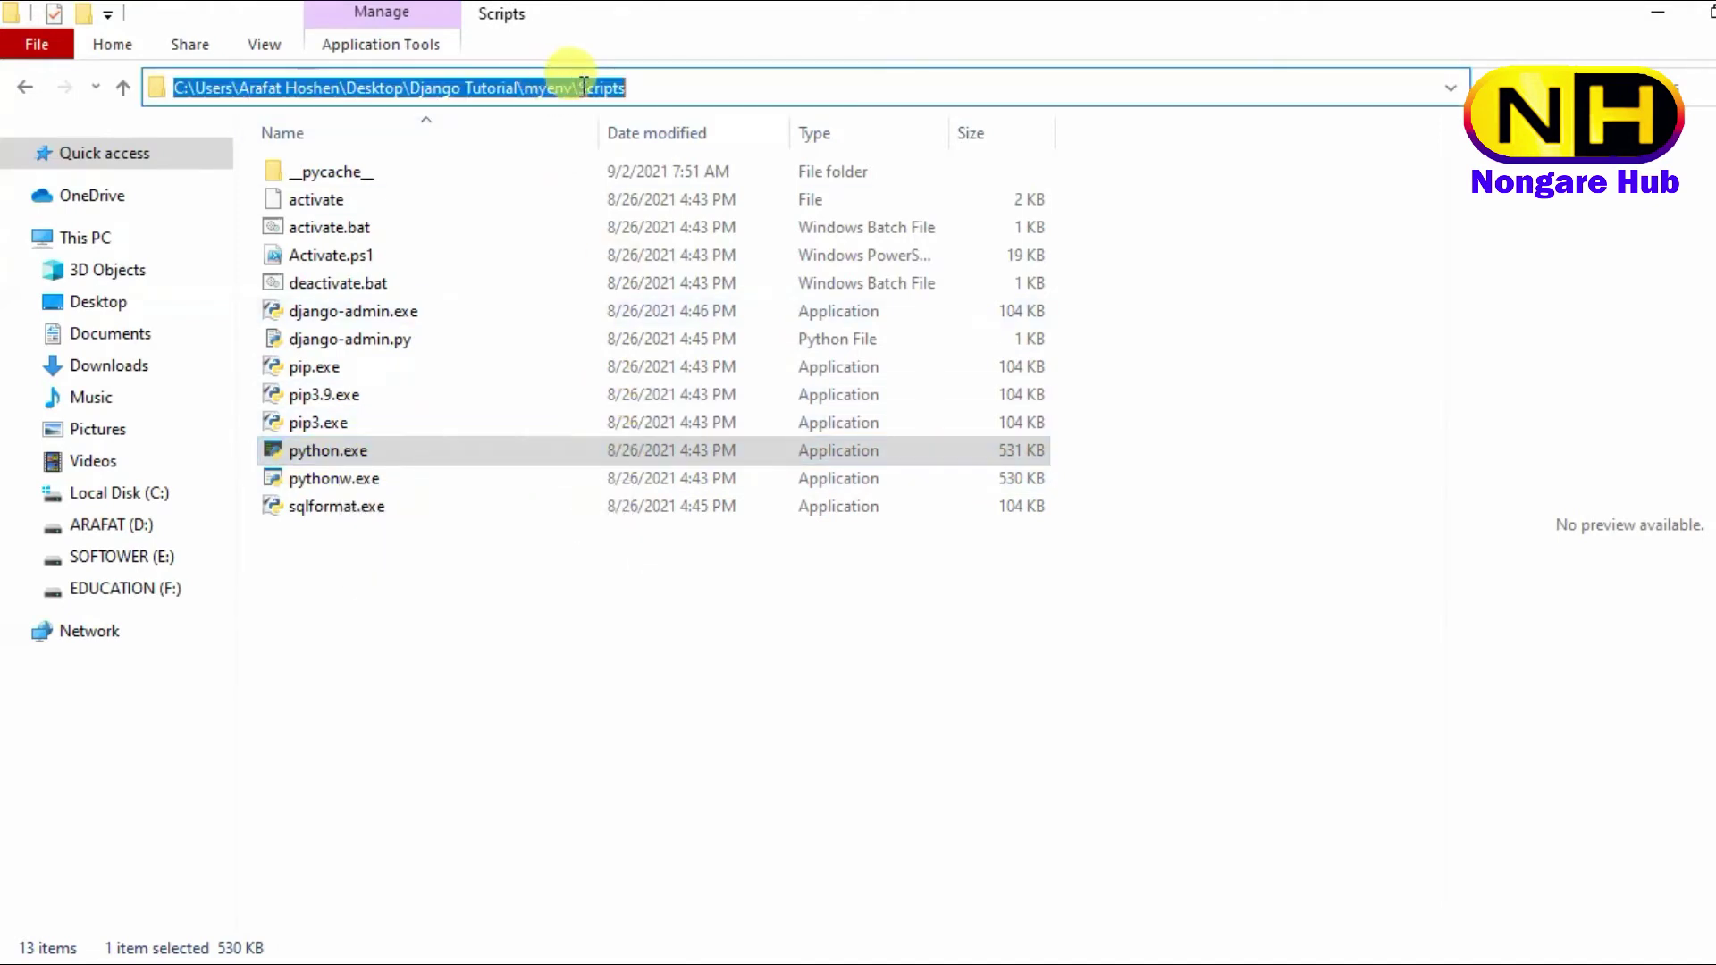
pyautogui.press('BackSpace')
pyautogui.write('cd')
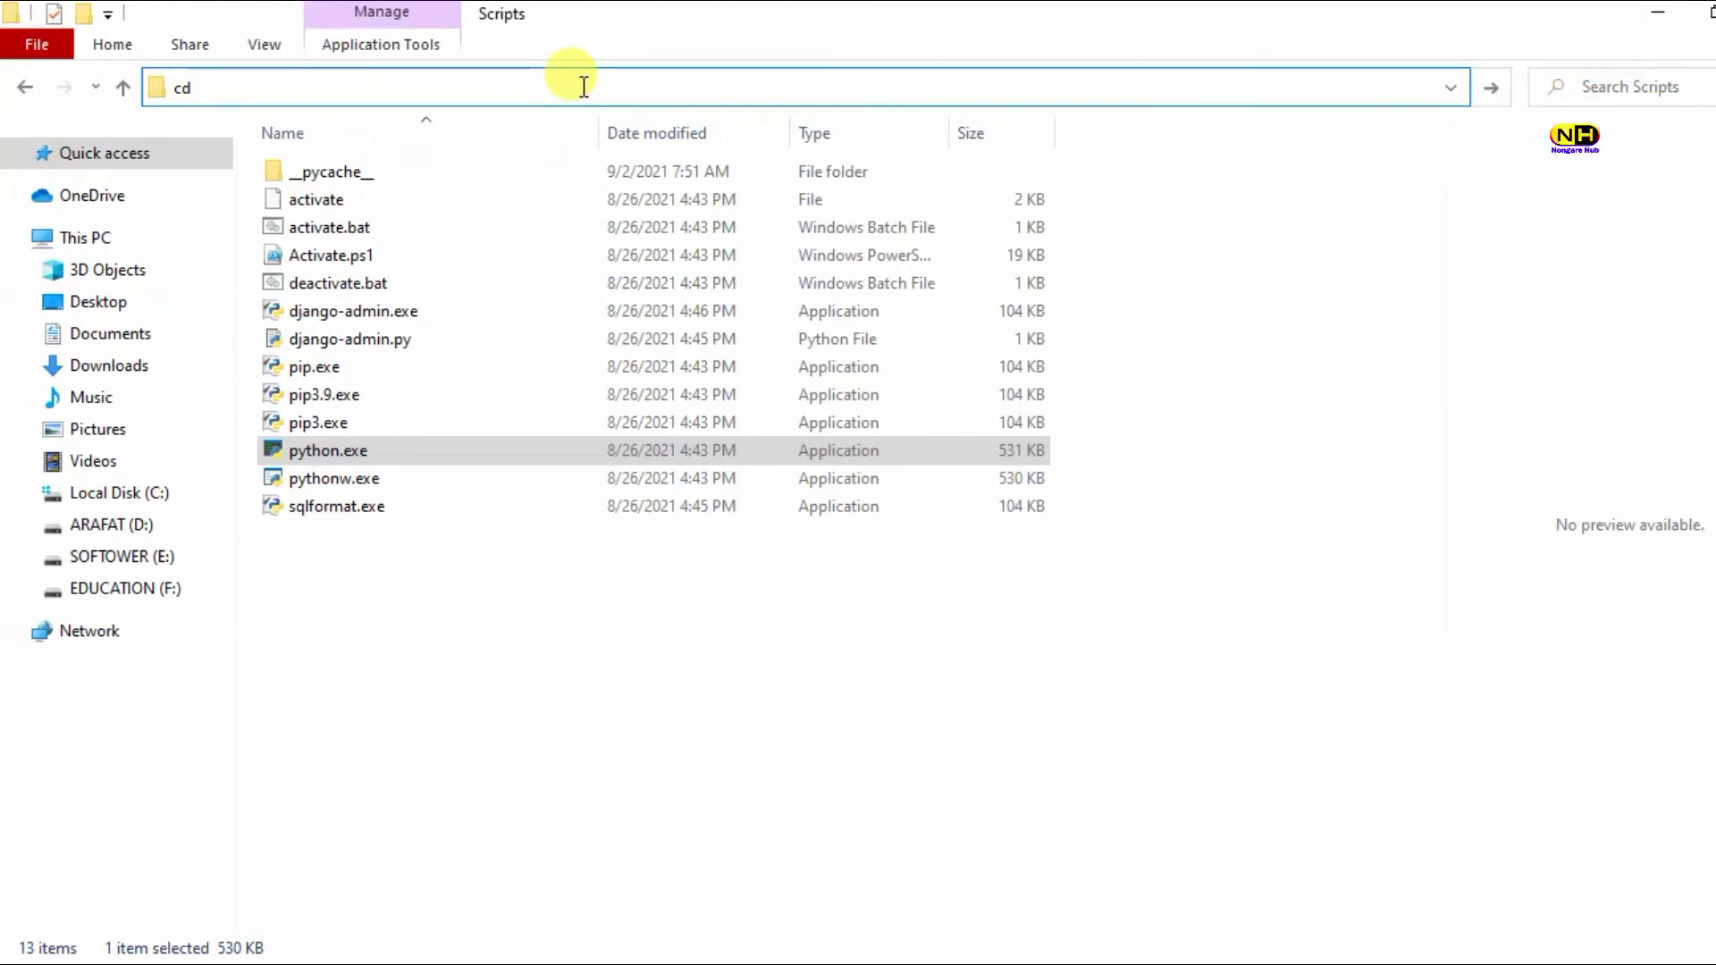
pyautogui.press('BackSpace')
pyautogui.write('md')
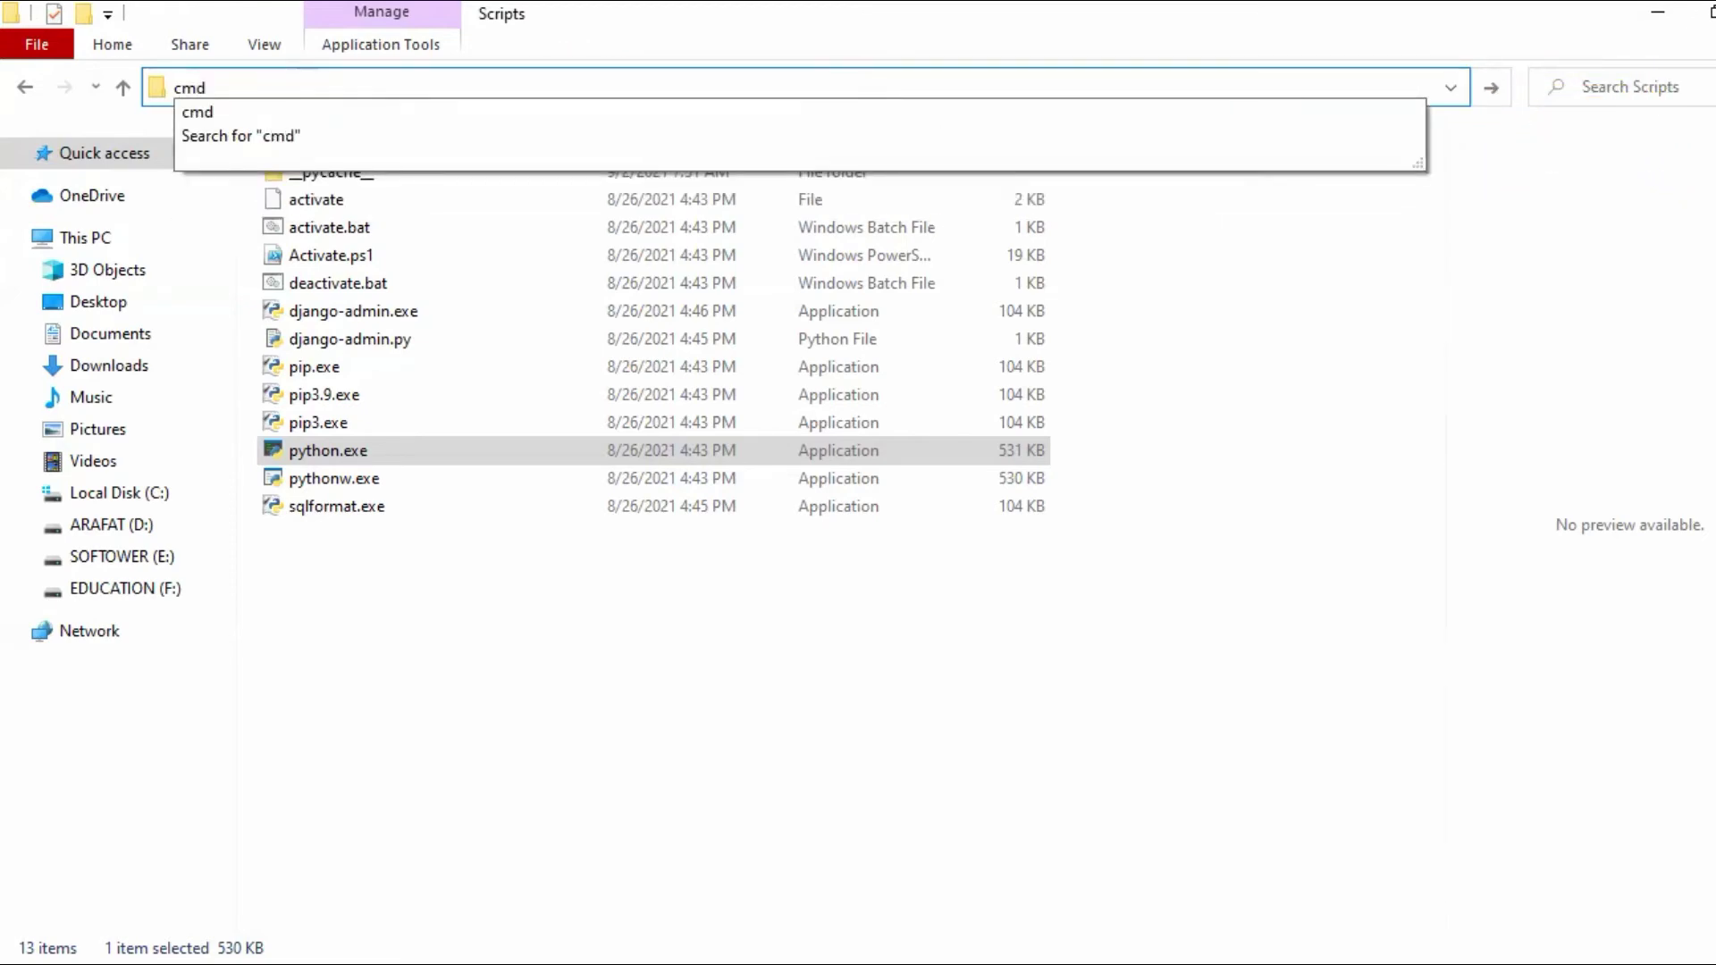
pyautogui.press('Return')
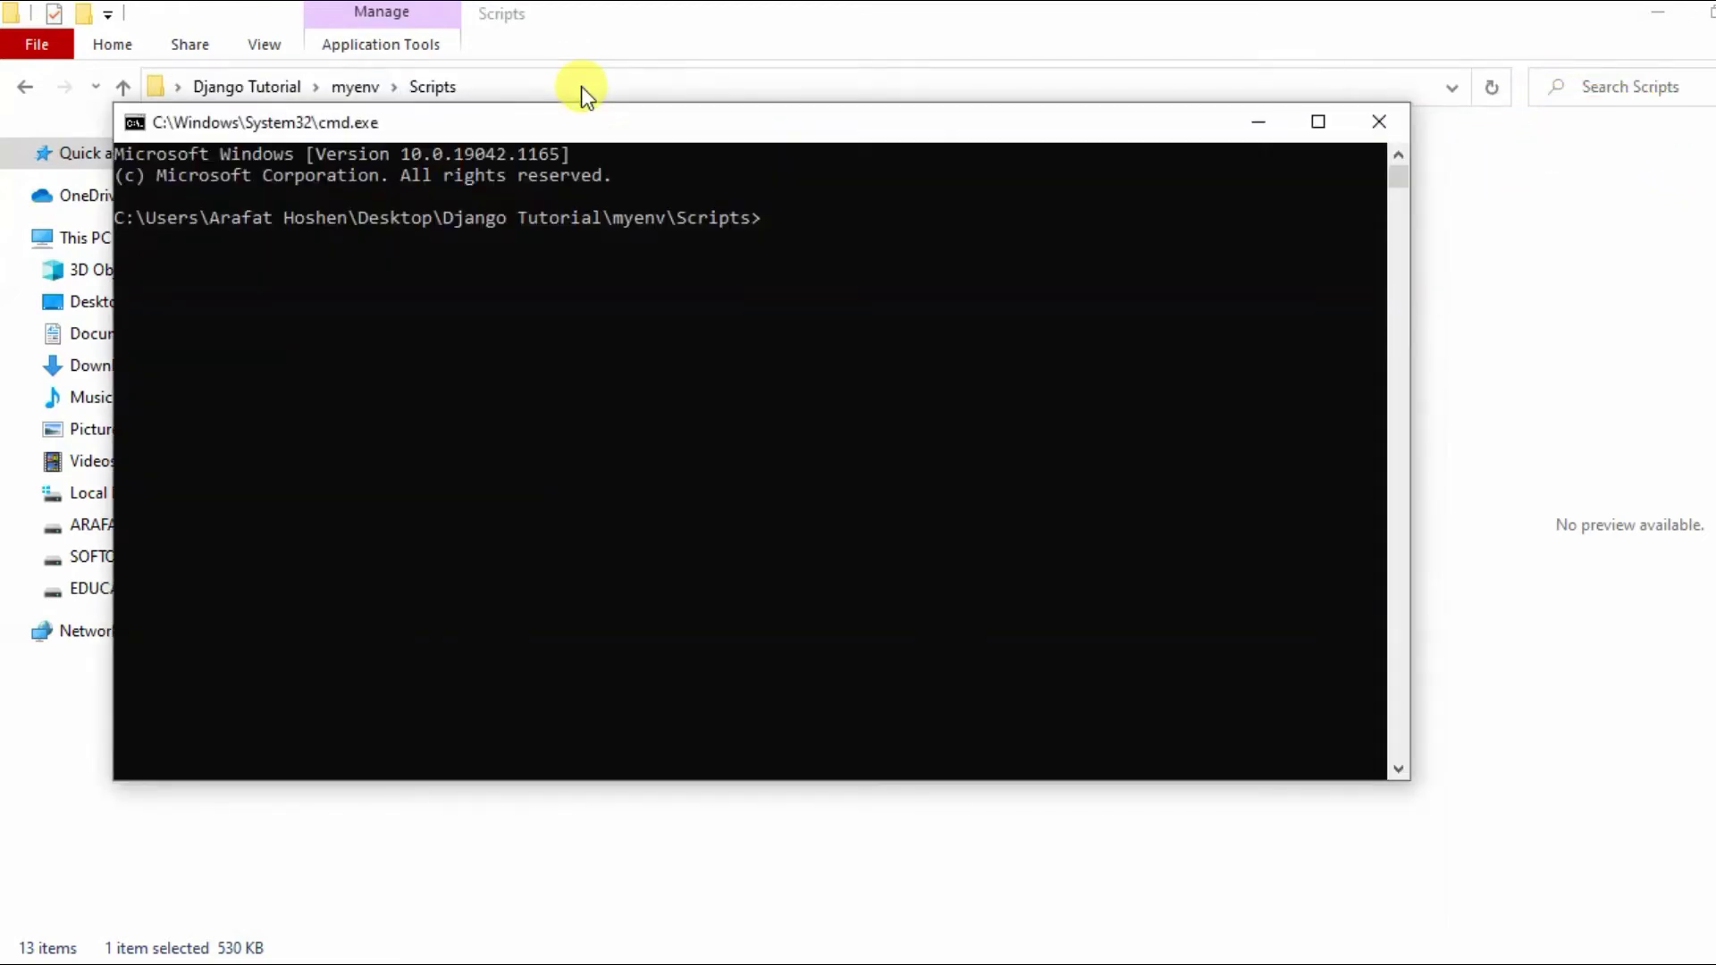
# Step: Run python -m pip install --upgrade pip to get pip 21.2.4, then close Command Prompt
pyautogui.moveTo(695, 121); pyautogui.dragTo(1005, 119)
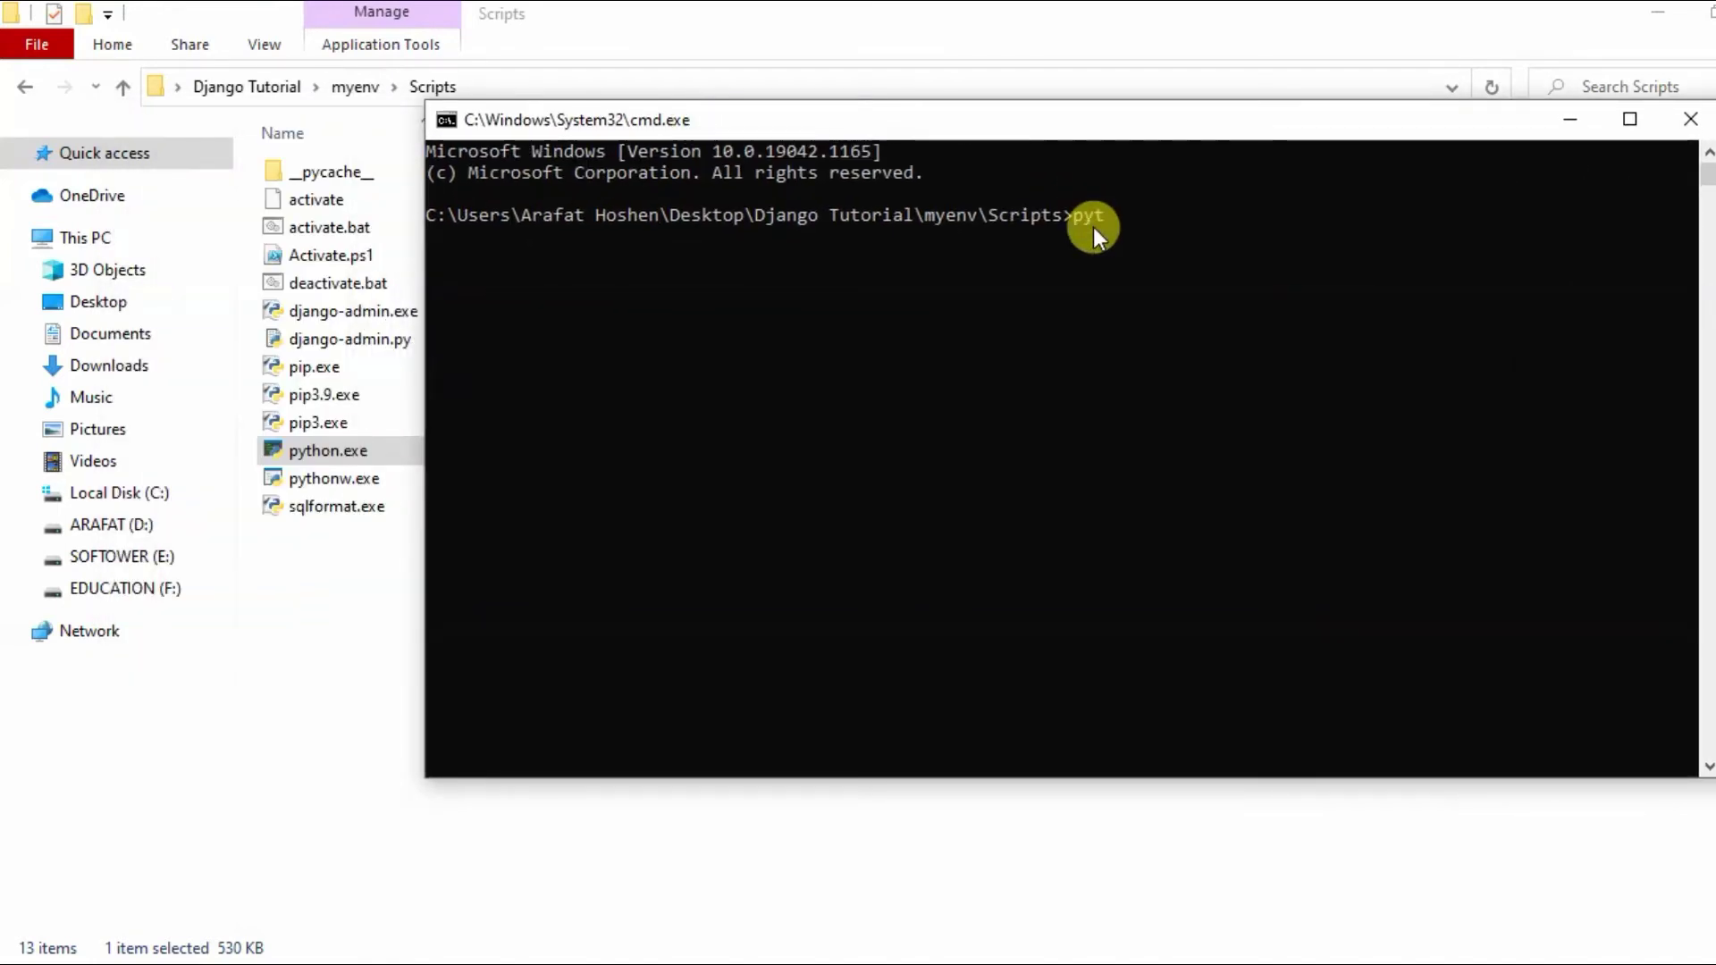
pyautogui.write('python -m pip')
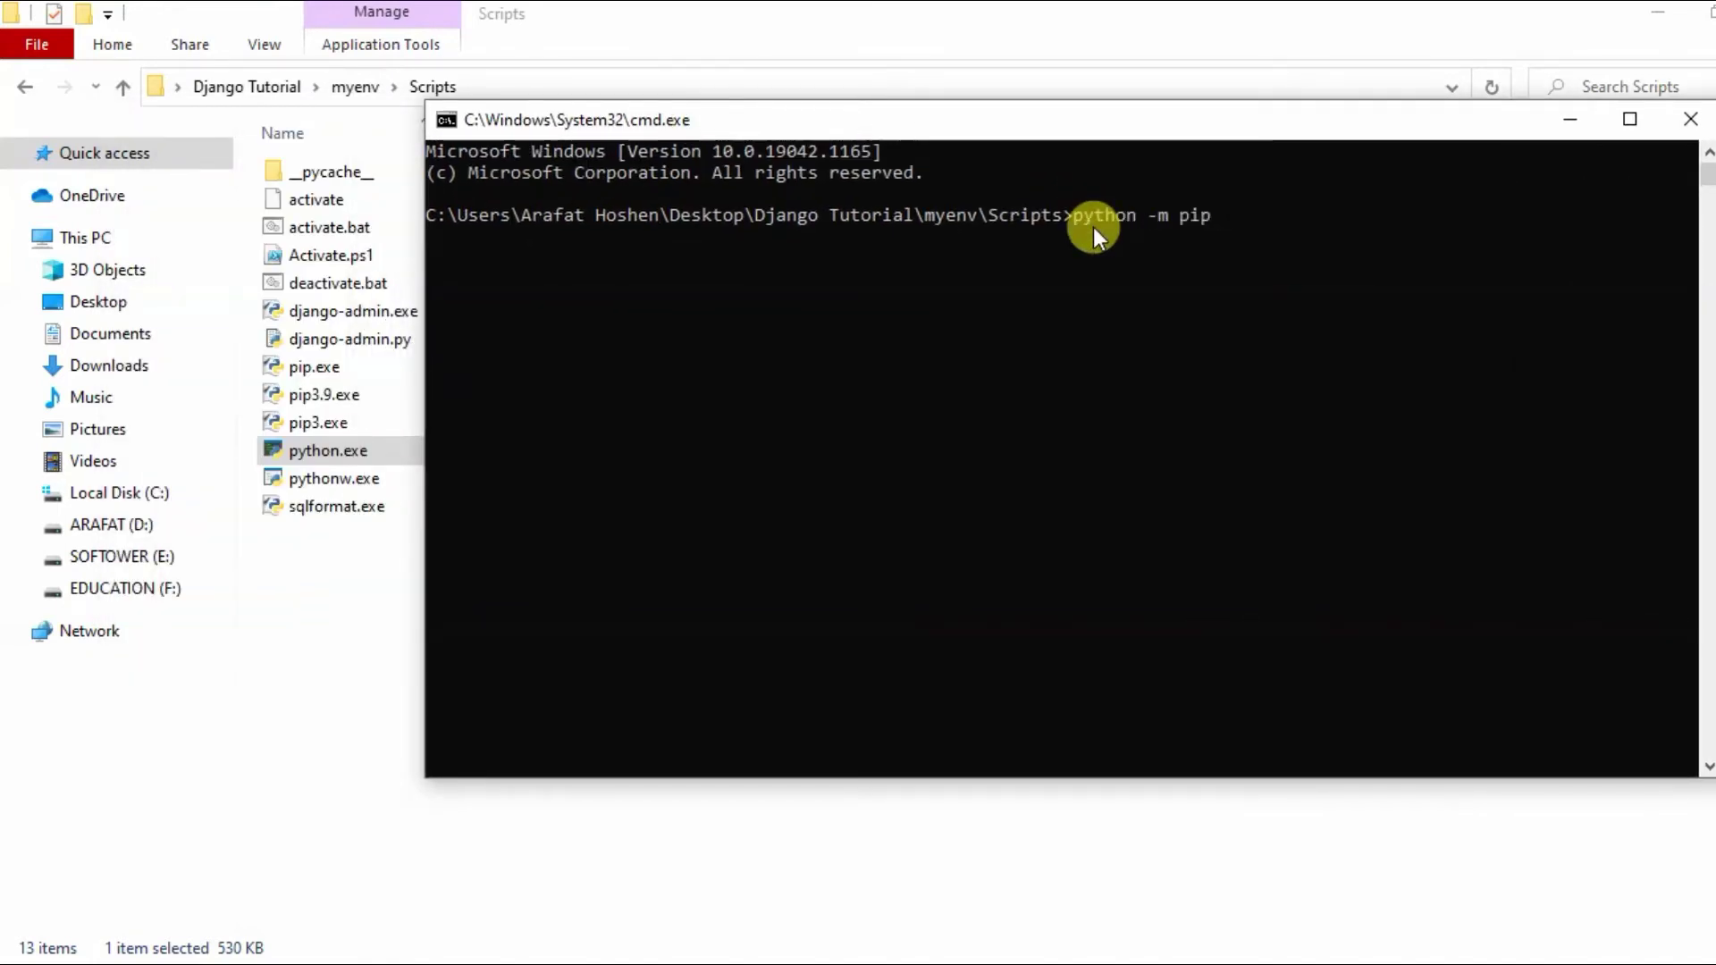
pyautogui.write(' install --')
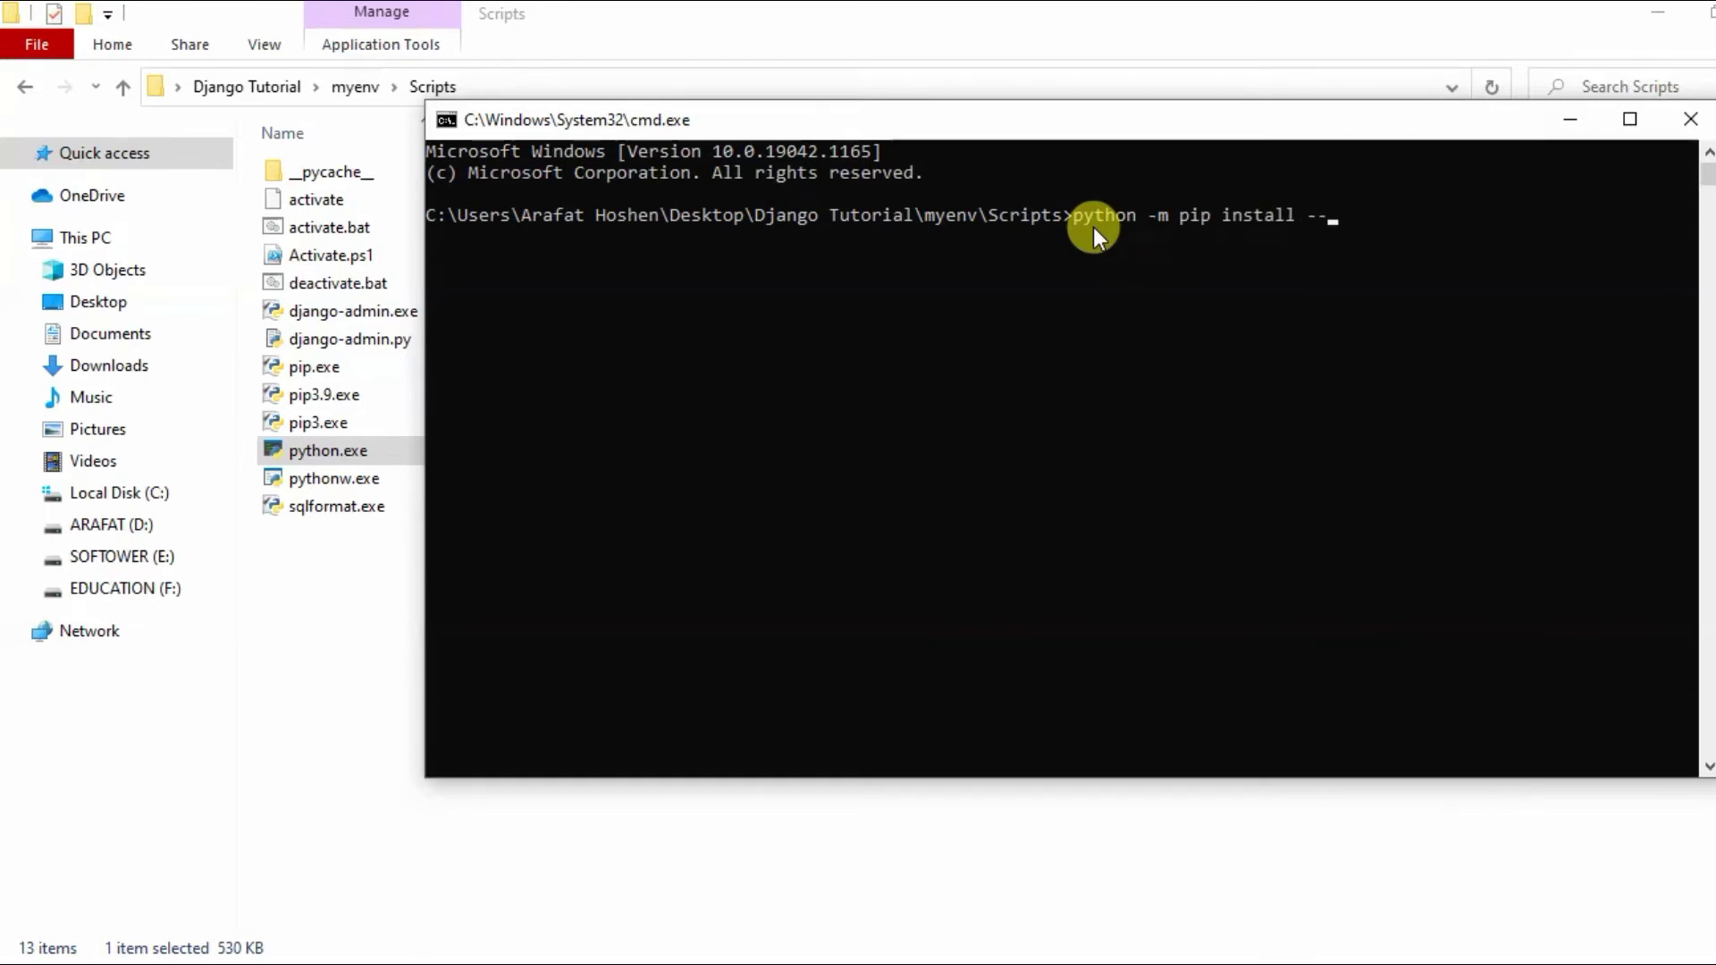
pyautogui.write('upgrade pip')
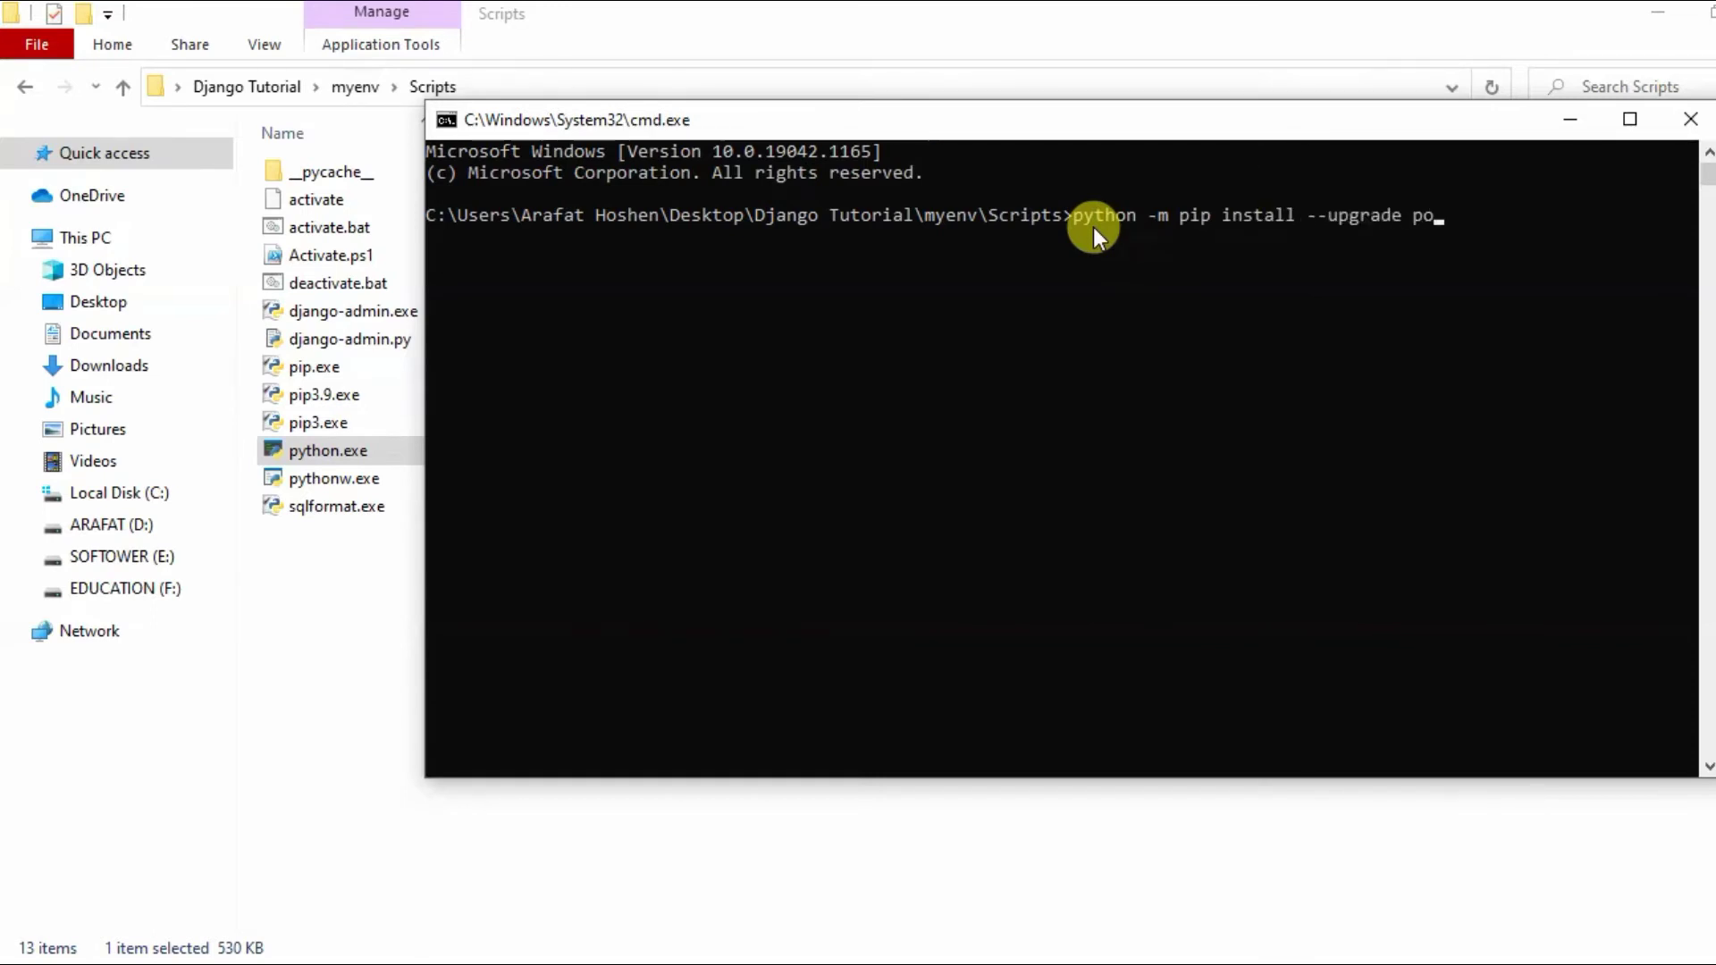
pyautogui.press('Return')
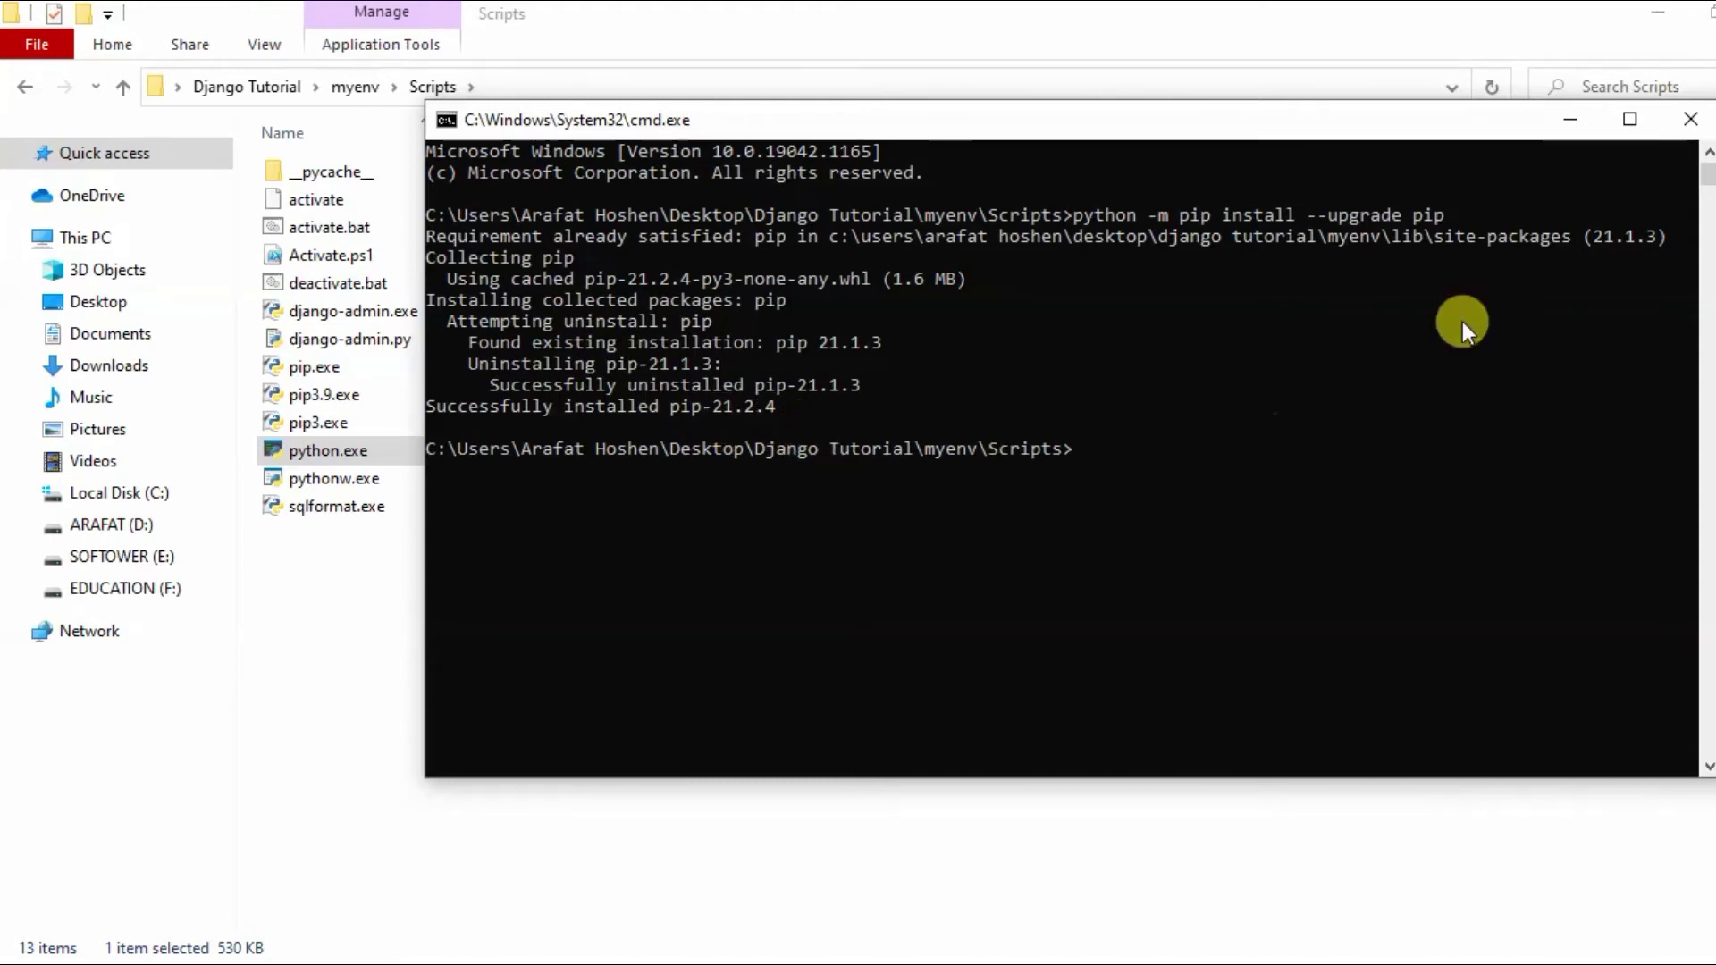
pyautogui.click(1685, 122)
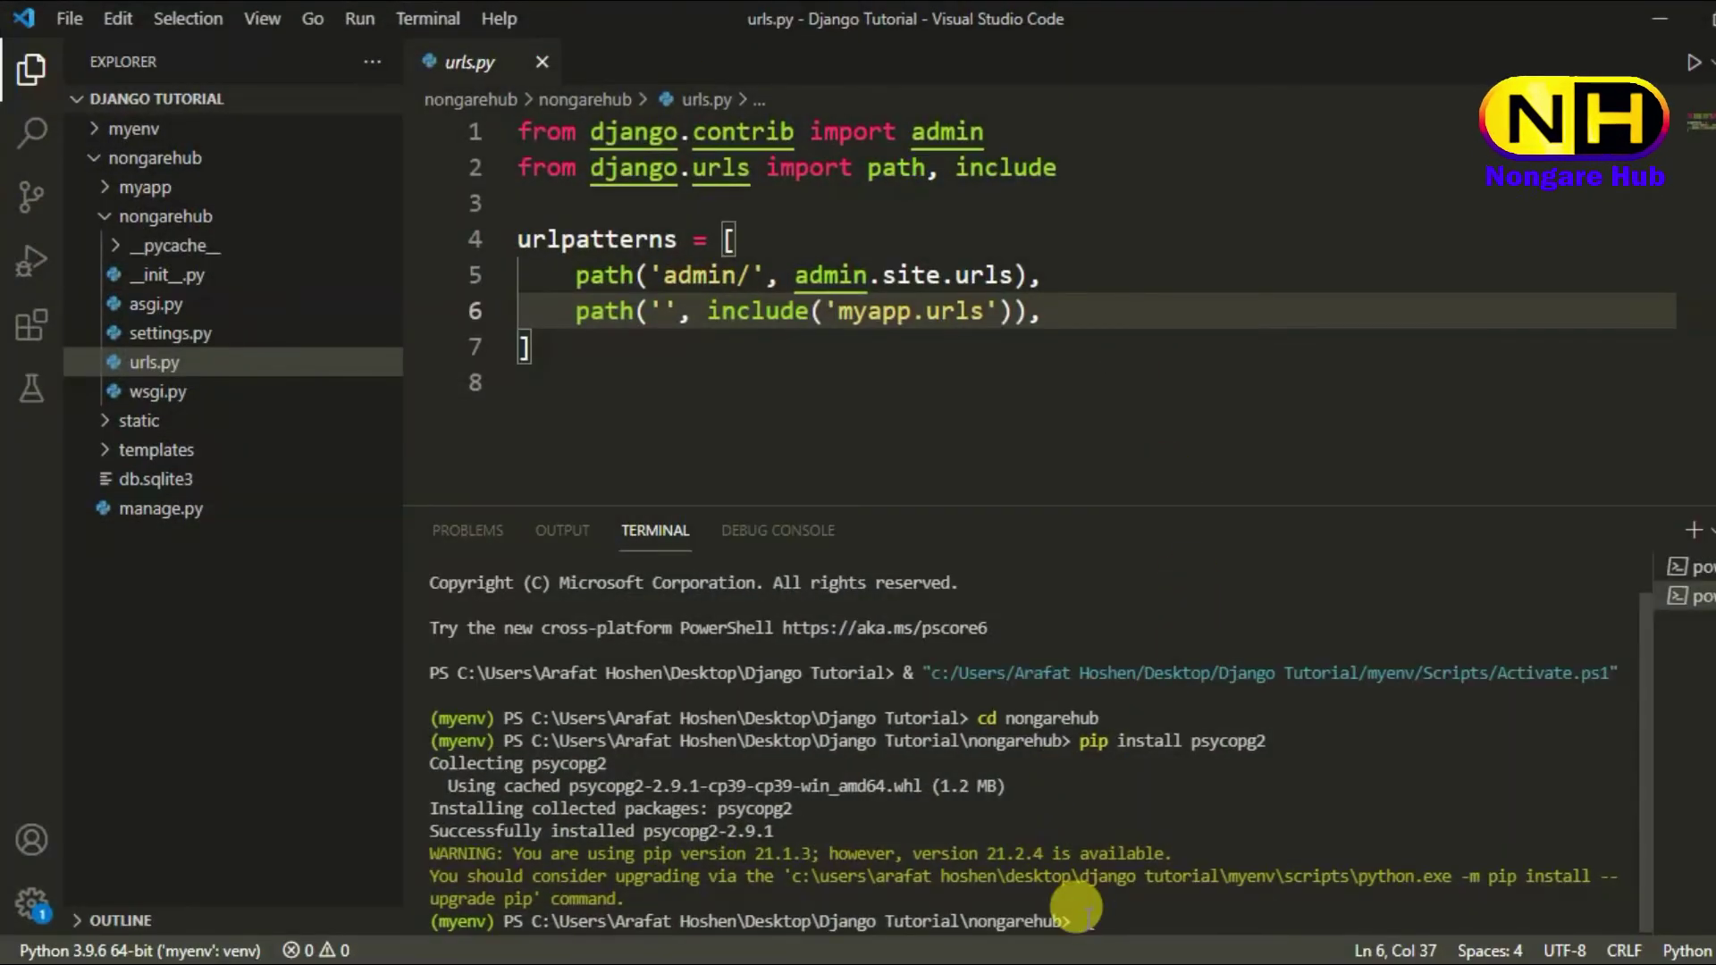
# Step: Run pip install psycopg2 (already installed) and pip install pillow, installing Pillow 8.3.2
pyautogui.write('pip isn')
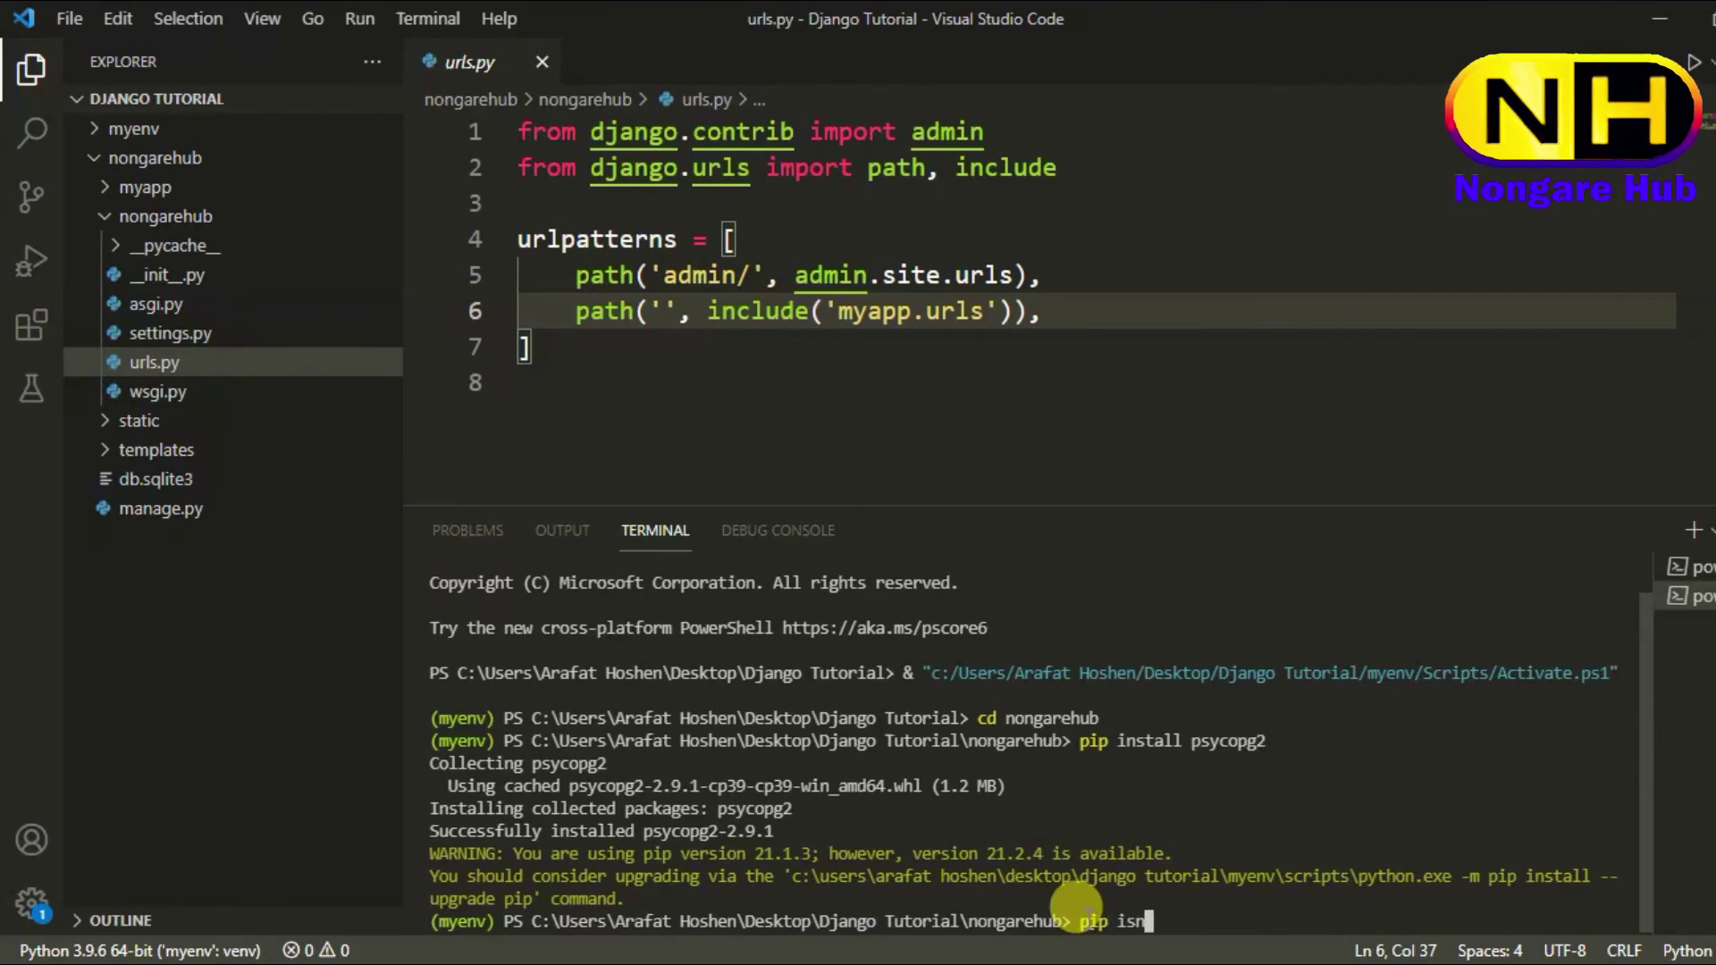
pyautogui.press('BackSpace')
pyautogui.press('BackSpace')
pyautogui.write('nstall psyco')
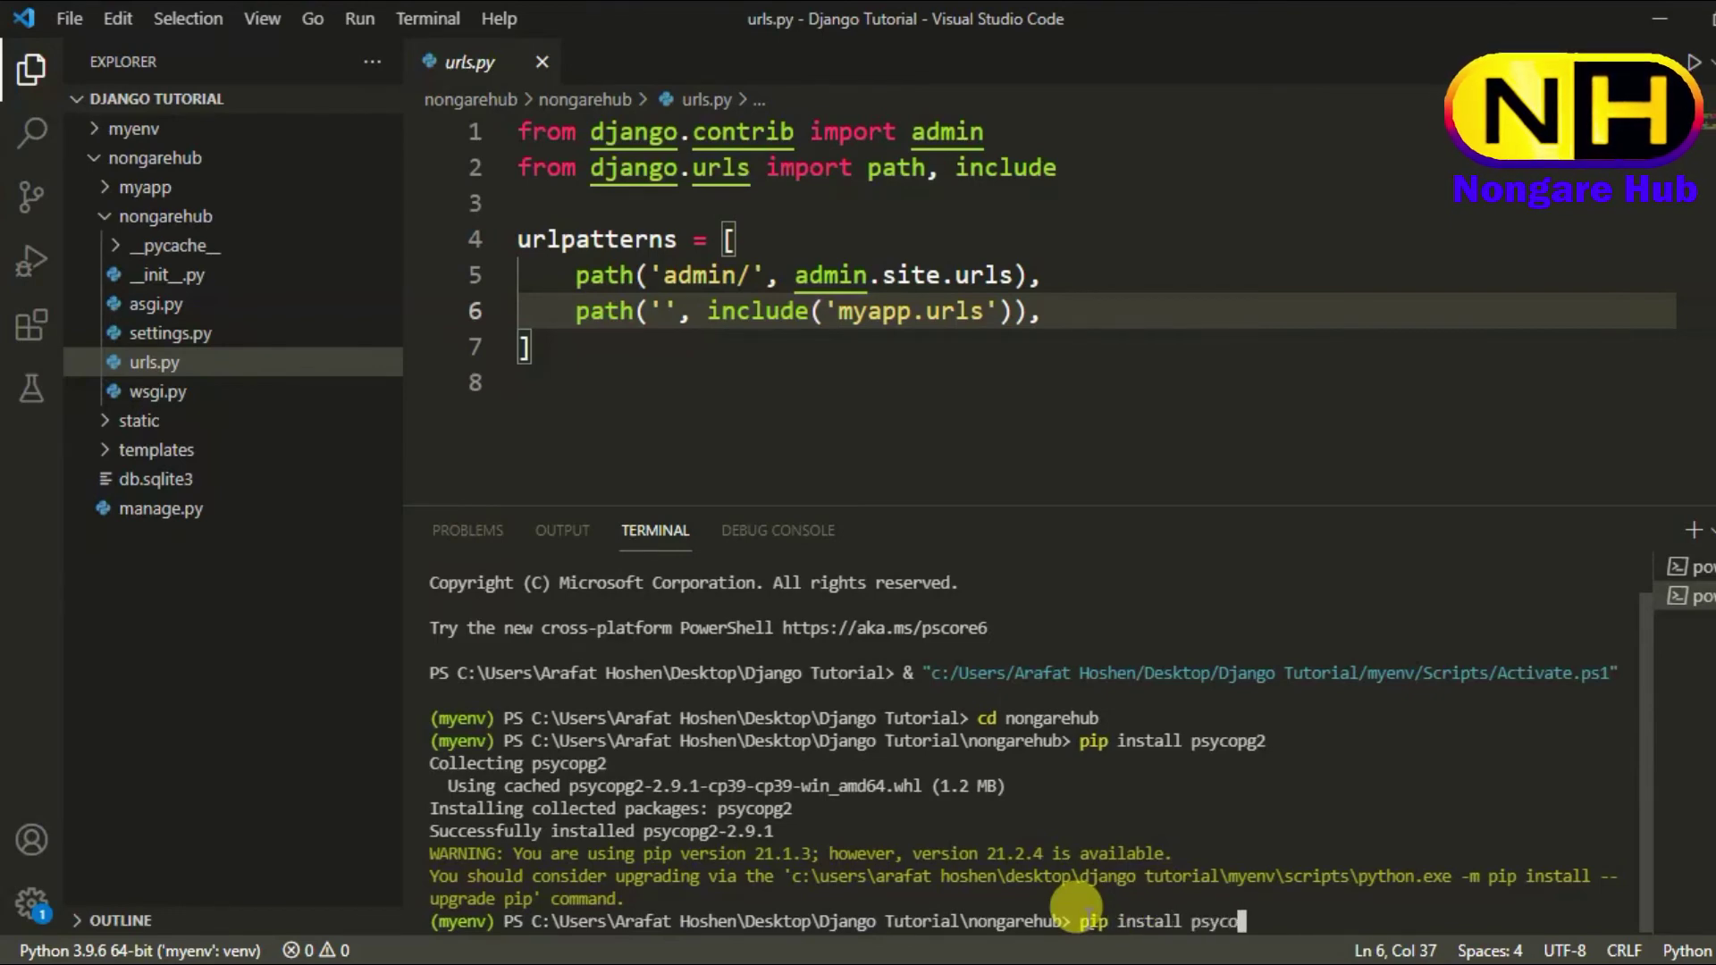
pyautogui.write('pg')
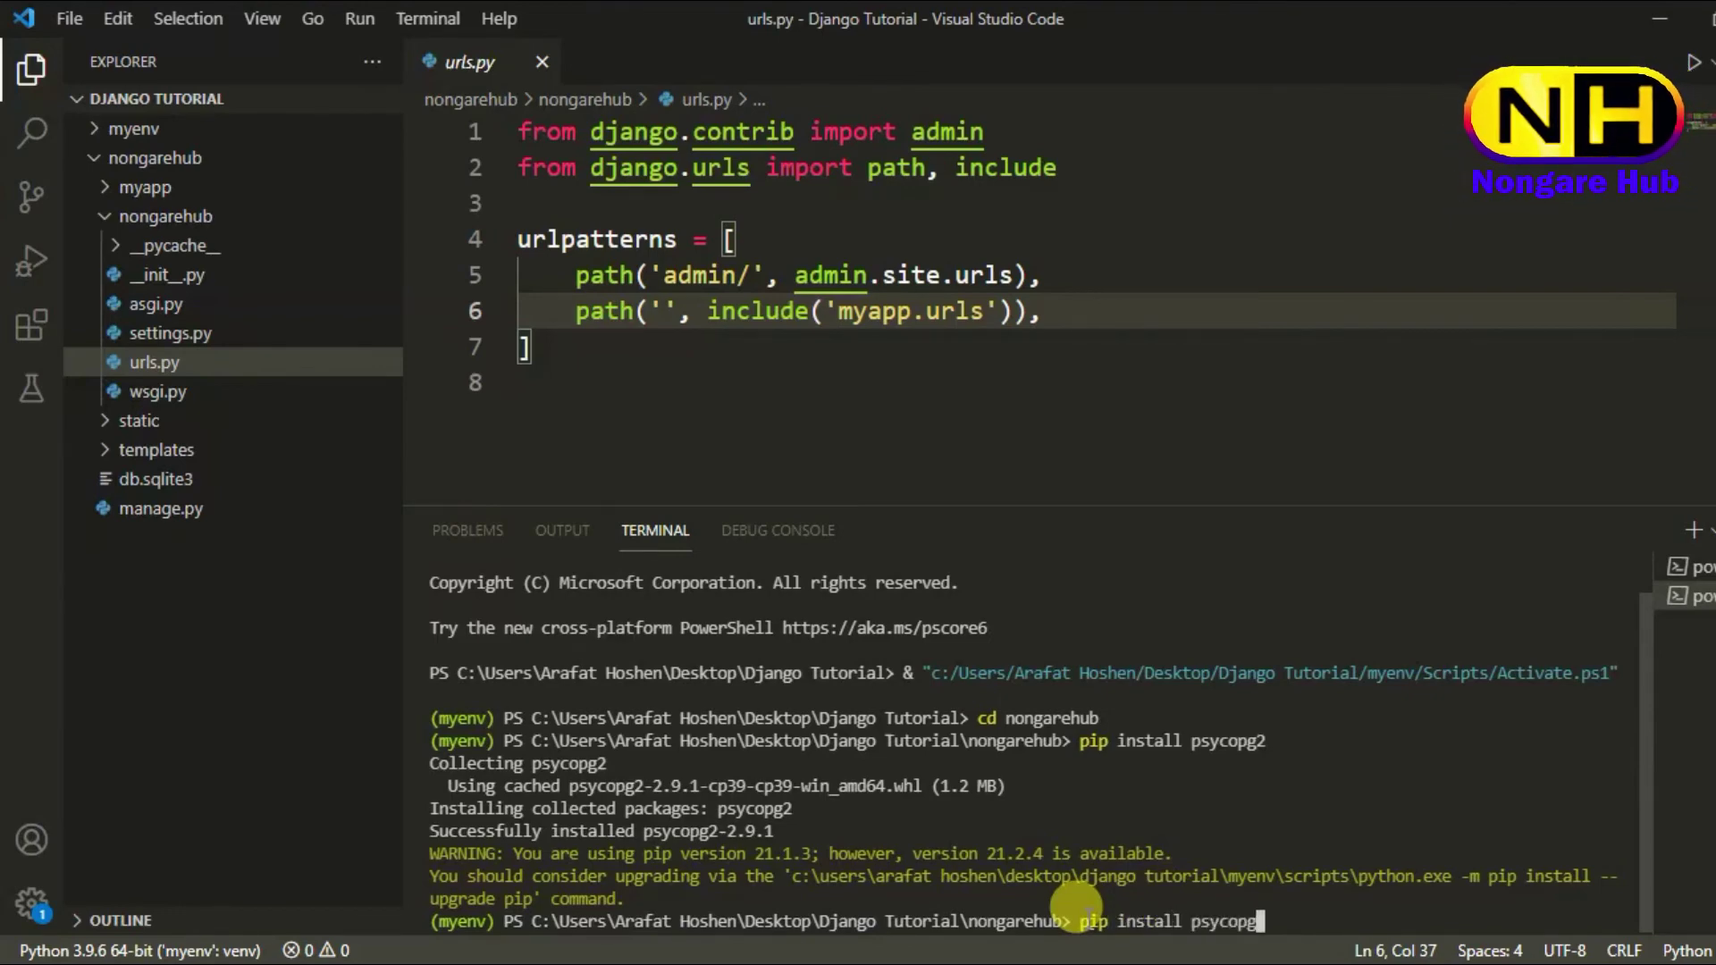
pyautogui.write('2')
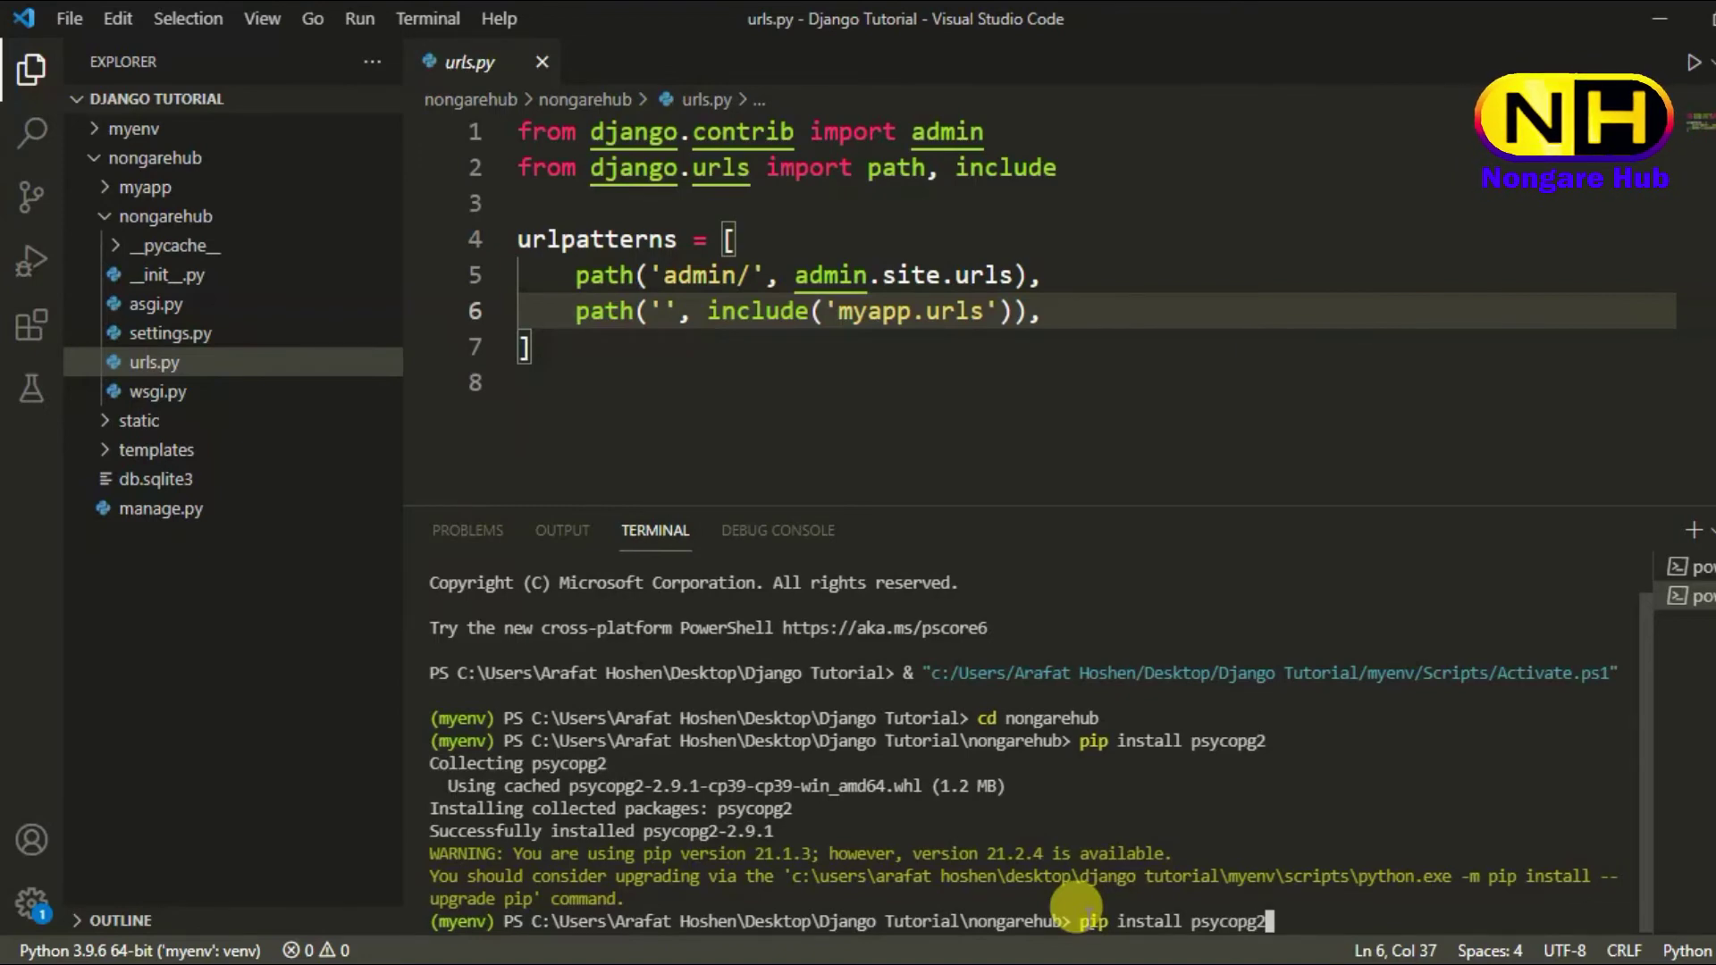
pyautogui.press('Return')
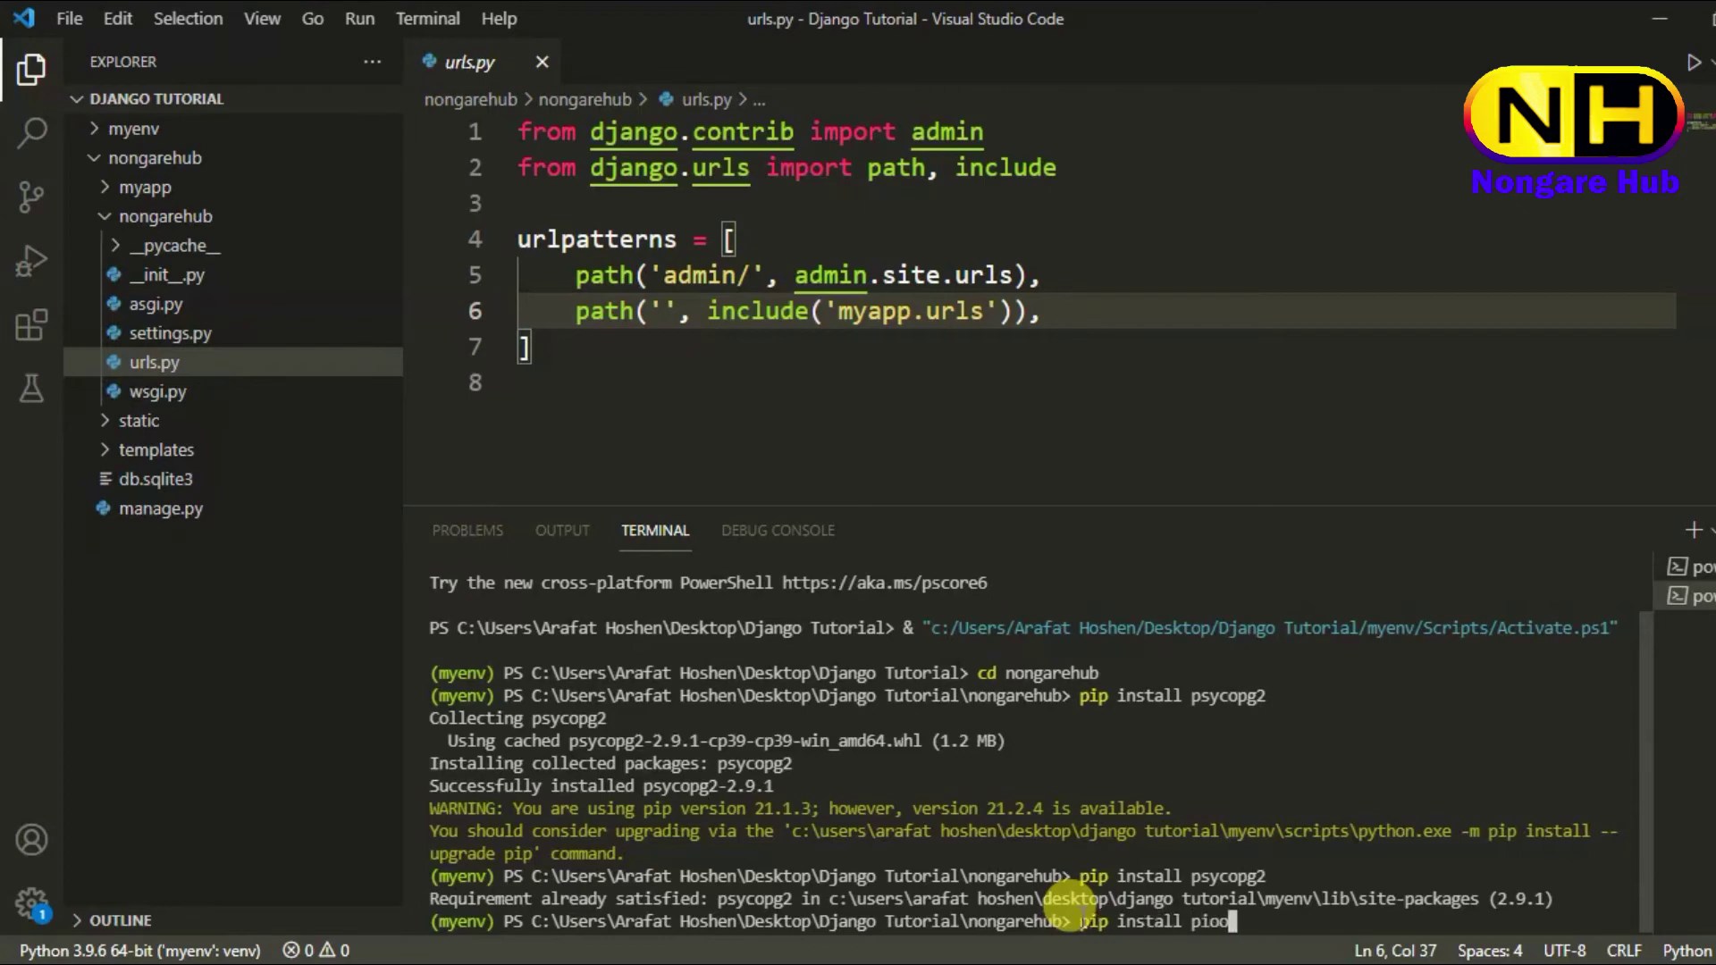
pyautogui.press('Return')
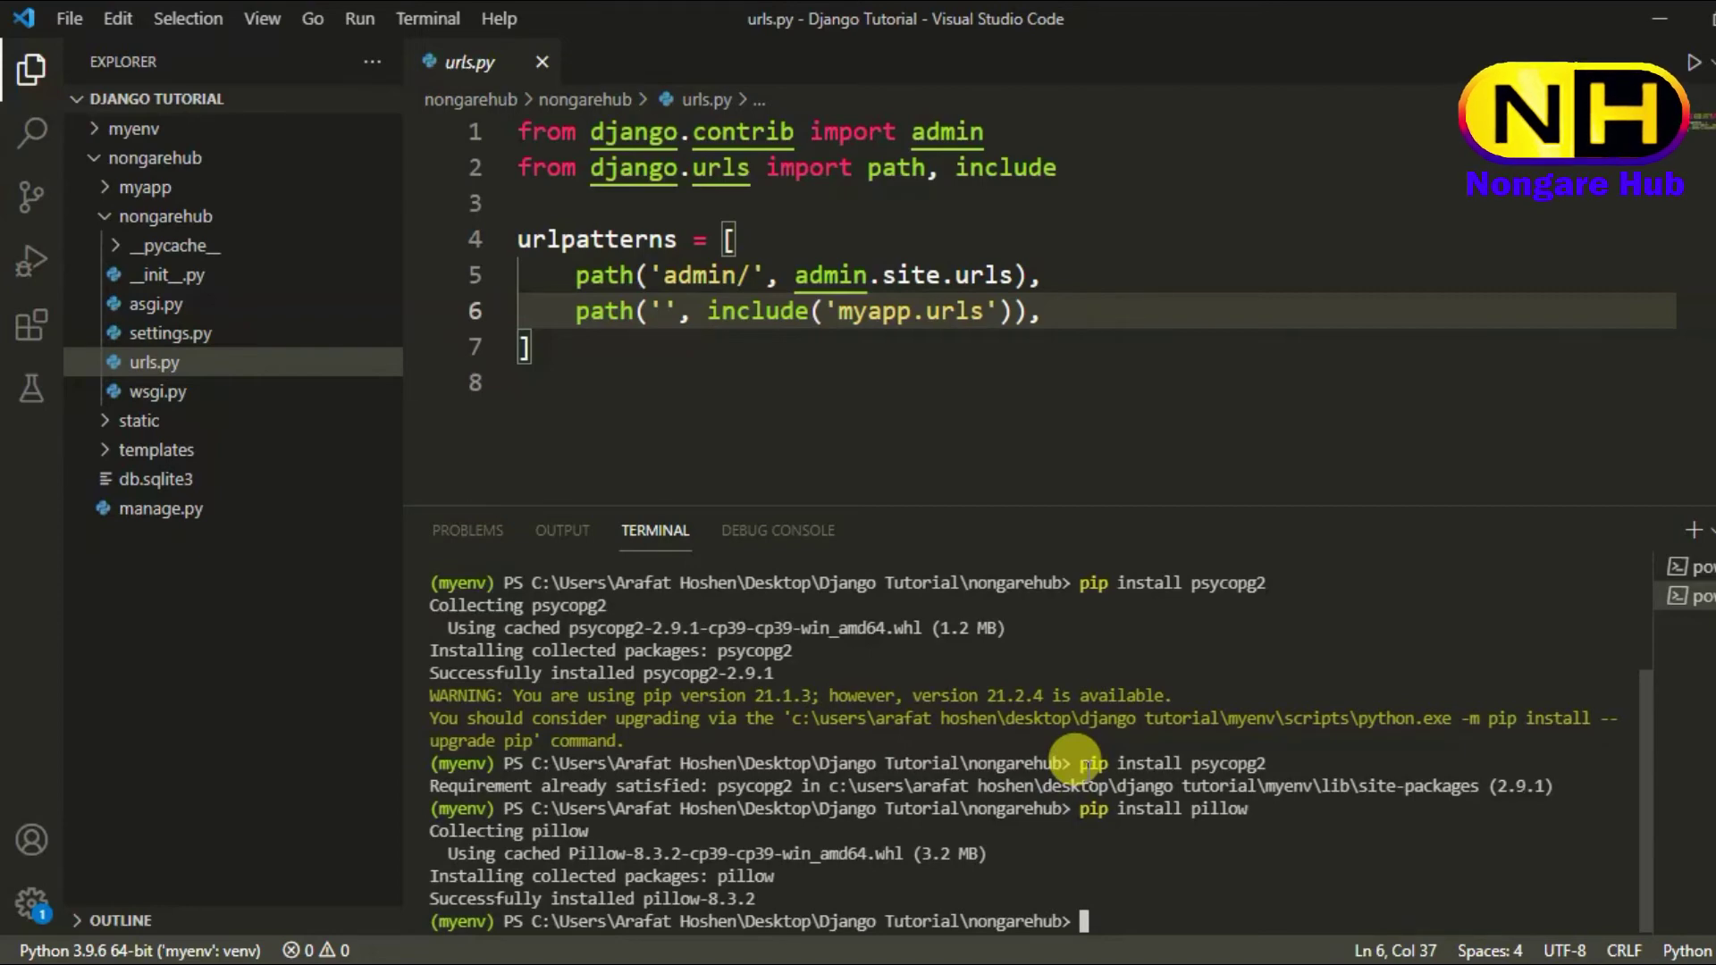
pyautogui.click(1297, 490)
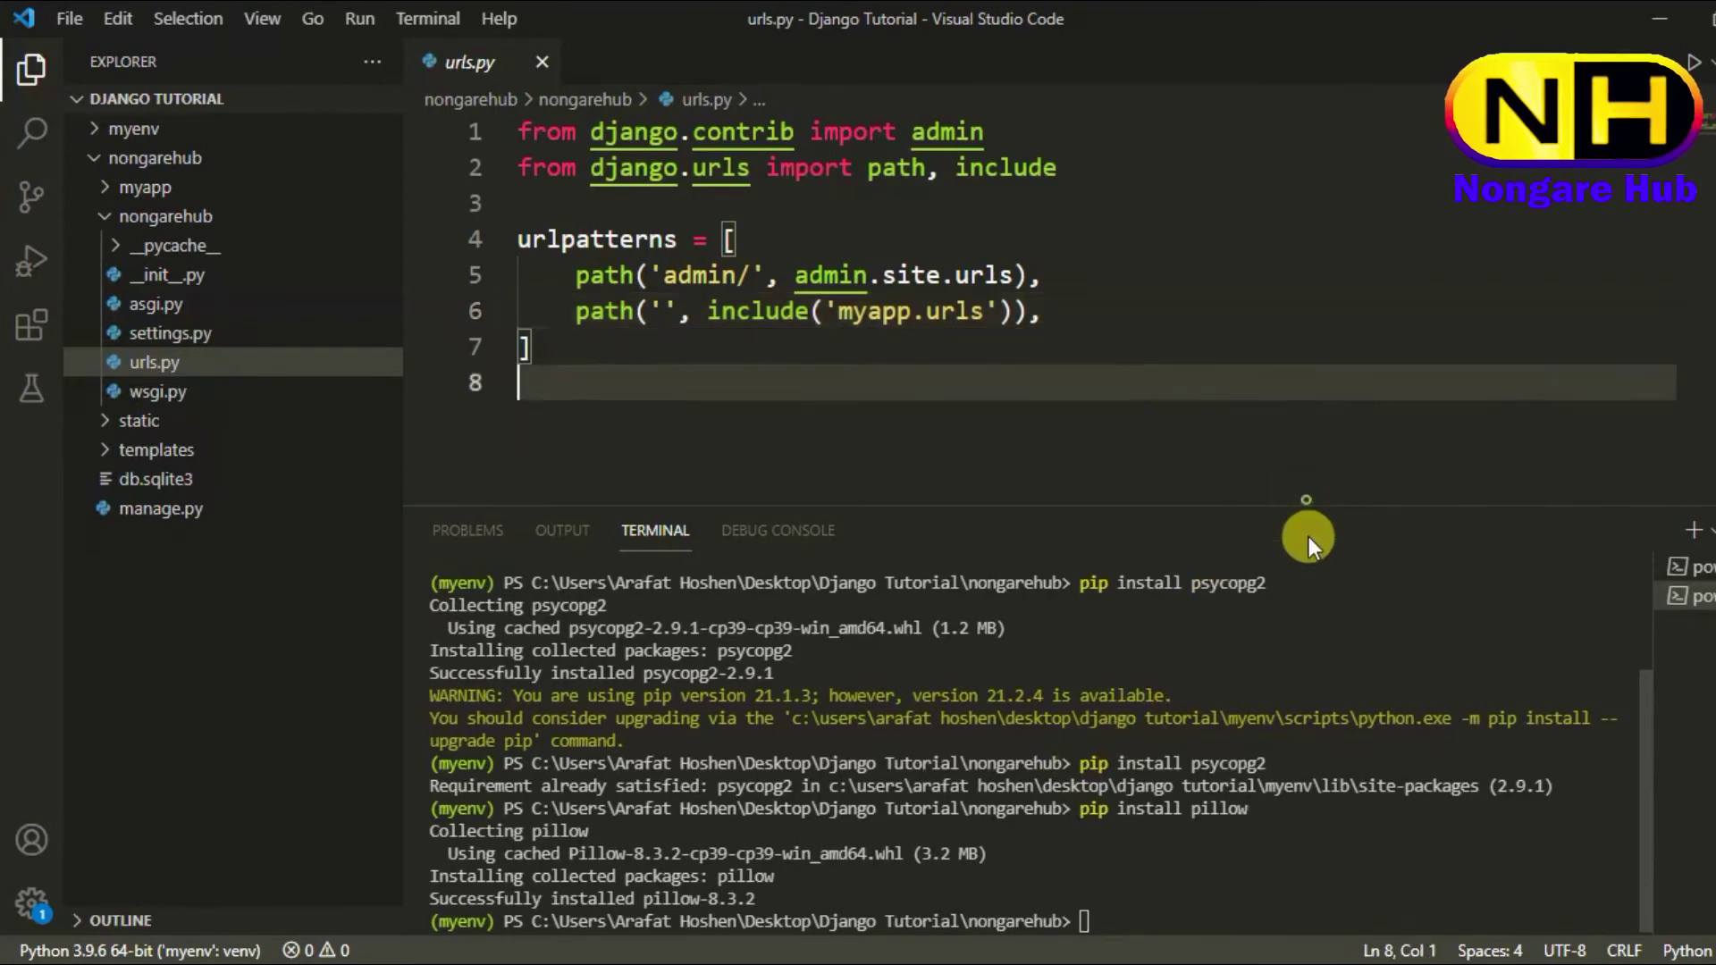